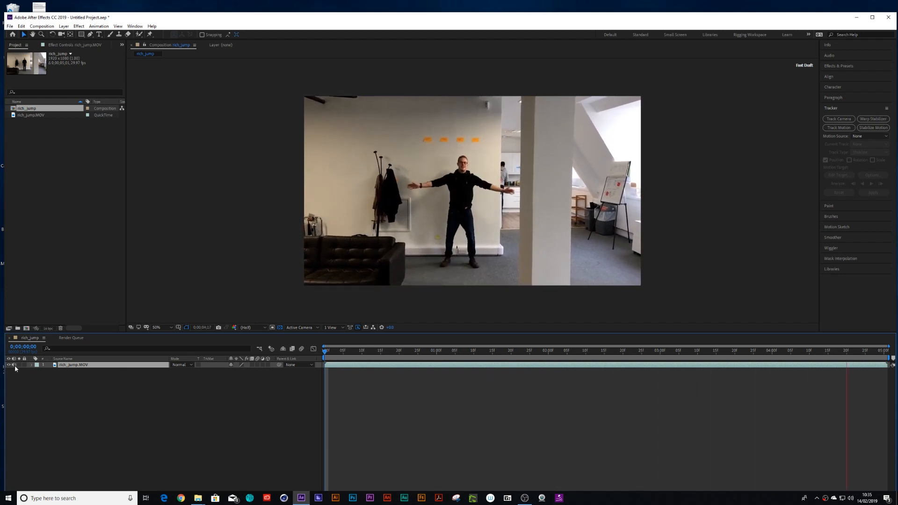
- Preview the footage by scrubbing and playing through the timeline
click(412, 358)
drag(412, 358, 259, 361)
key(space)
drag(422, 358, 279, 359)
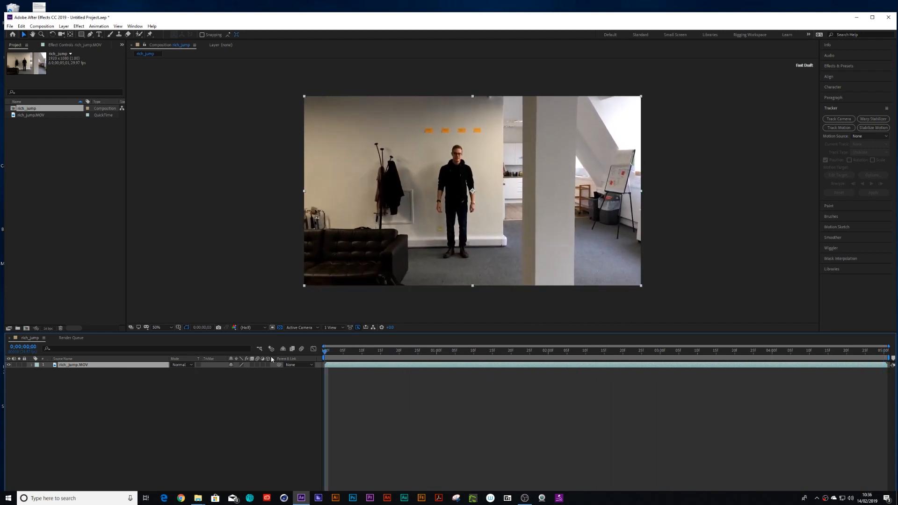
- Start a motion track on the footage layer from its first frame
drag(326, 351, 300, 362)
click(840, 129)
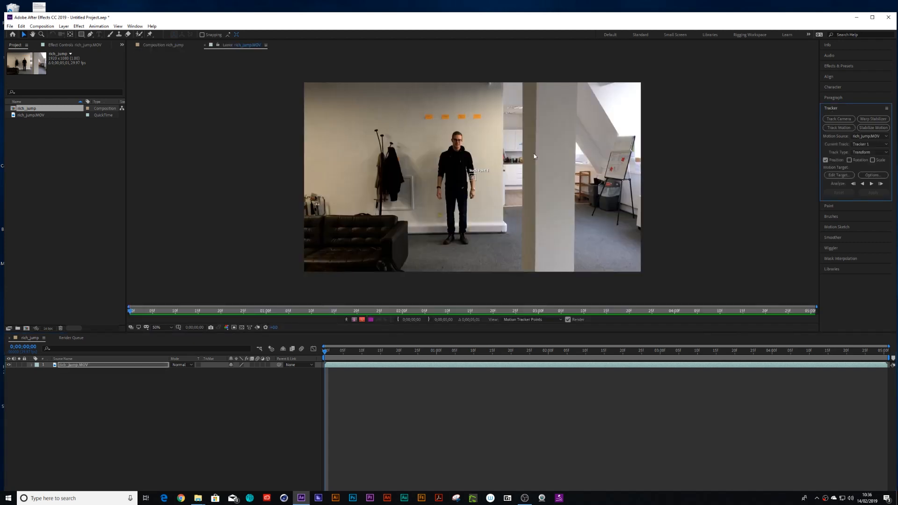
scroll(534, 154, up, 1)
scroll(534, 155, up, 1)
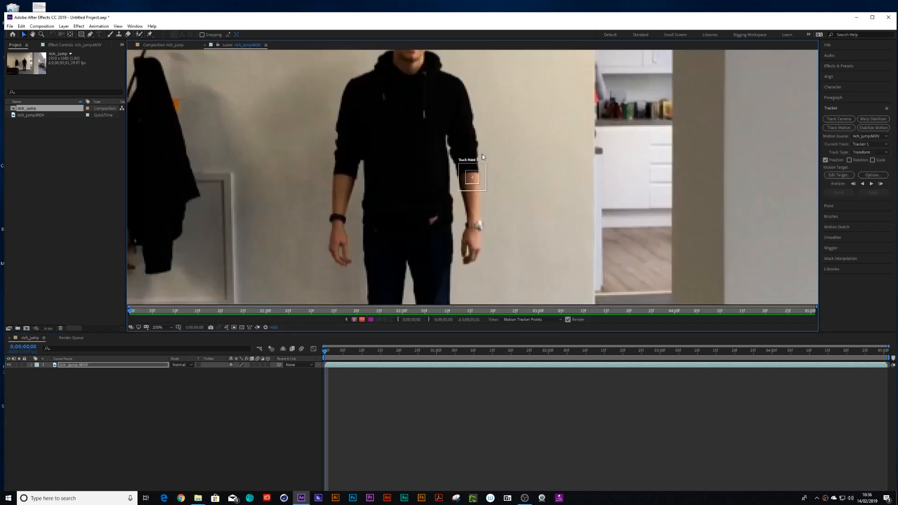
drag(487, 171, 425, 134)
key(space)
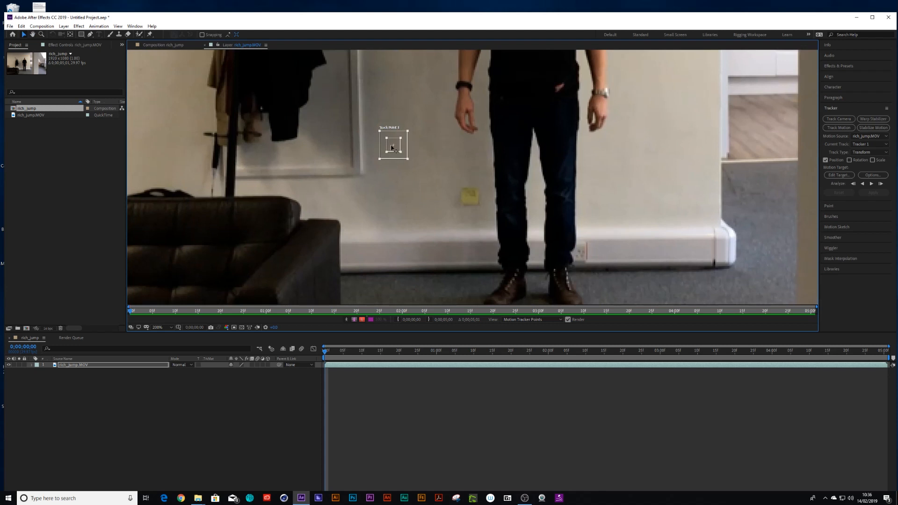
- Place Track Point 1 on the white object at the base of the wall and enlarge its feature and search regions
key(comma)
key(comma)
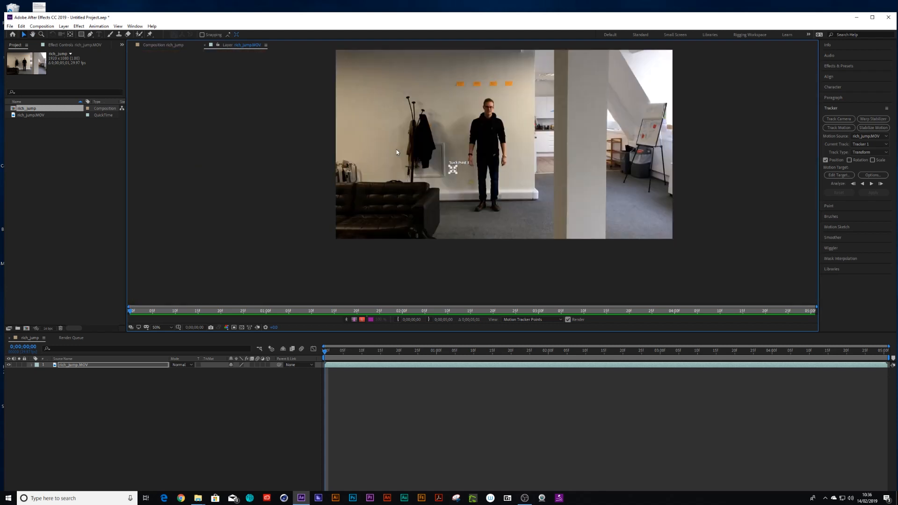
key(period)
key(comma)
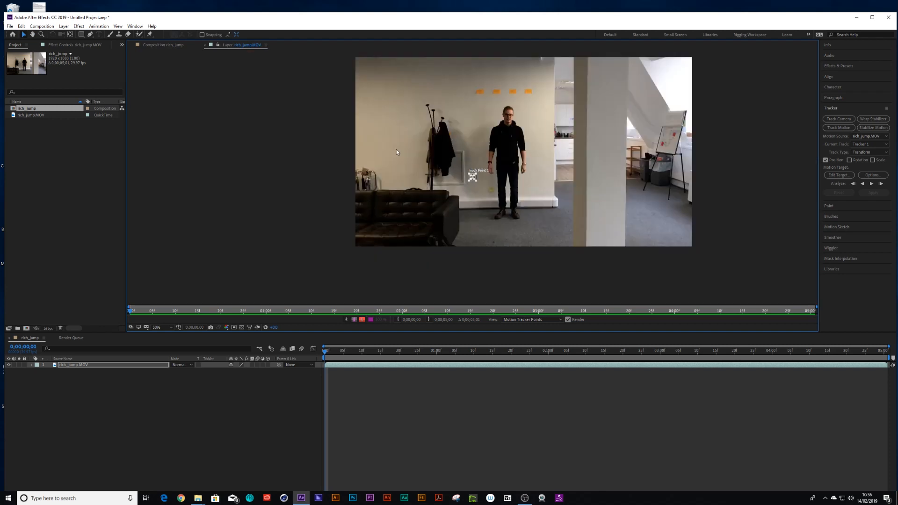
key(period)
key(period)
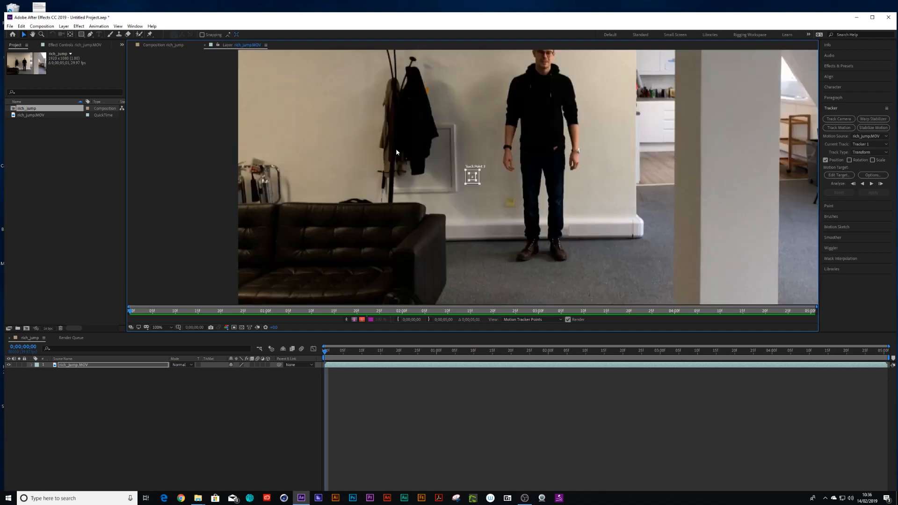
drag(484, 169, 699, 215)
drag(709, 248, 726, 241)
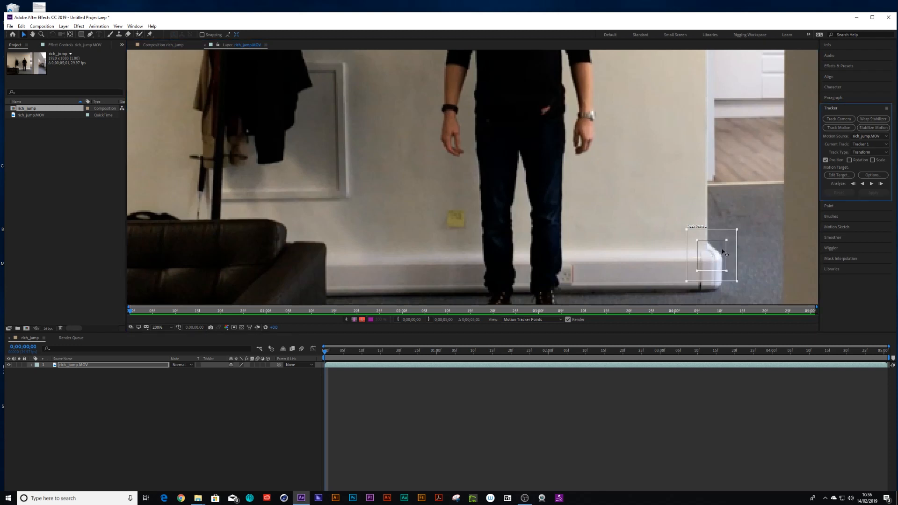
drag(737, 230, 744, 223)
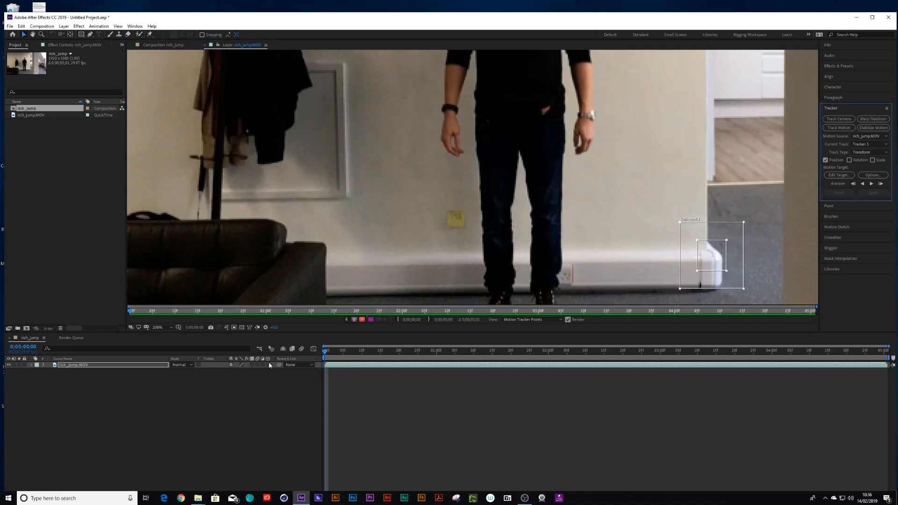
- Analyze the track forward from the first frame
key(comma)
key(comma)
key(comma)
key(comma)
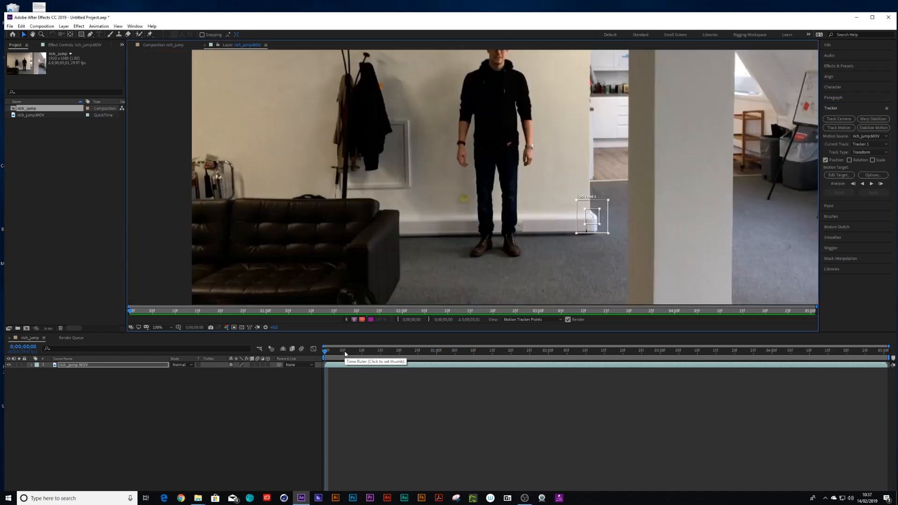
click(324, 356)
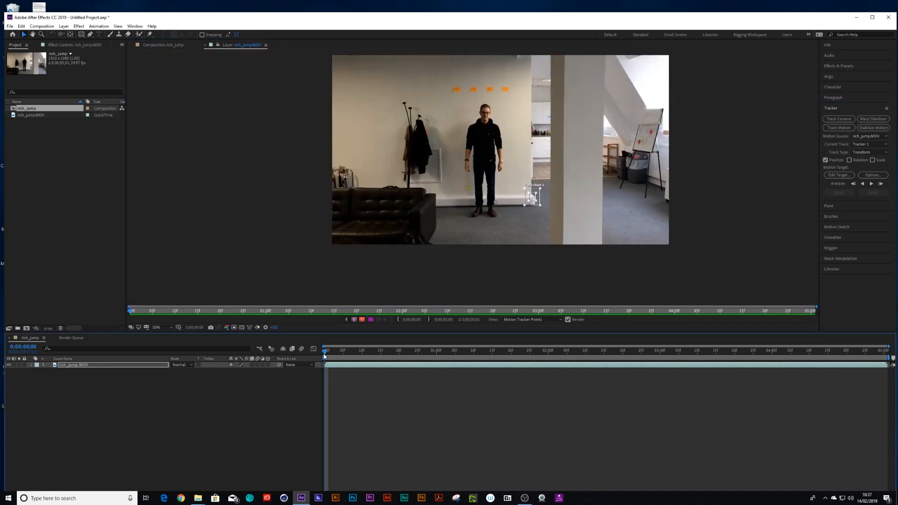
click(871, 183)
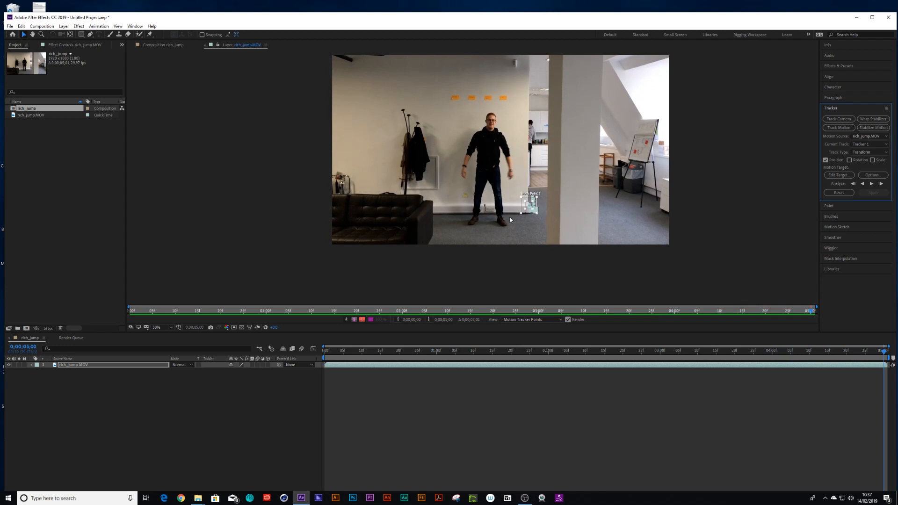
- Create a new null object layer
click(64, 26)
mouse_move(70, 35)
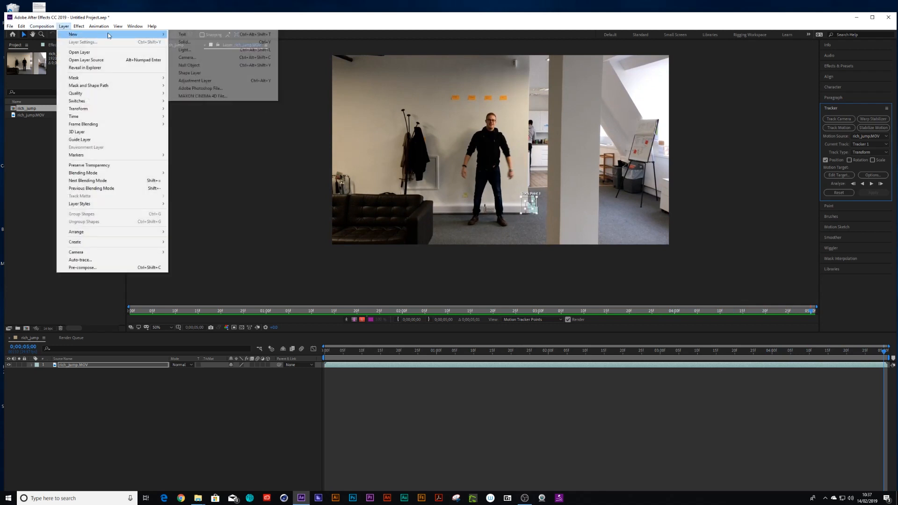
click(190, 65)
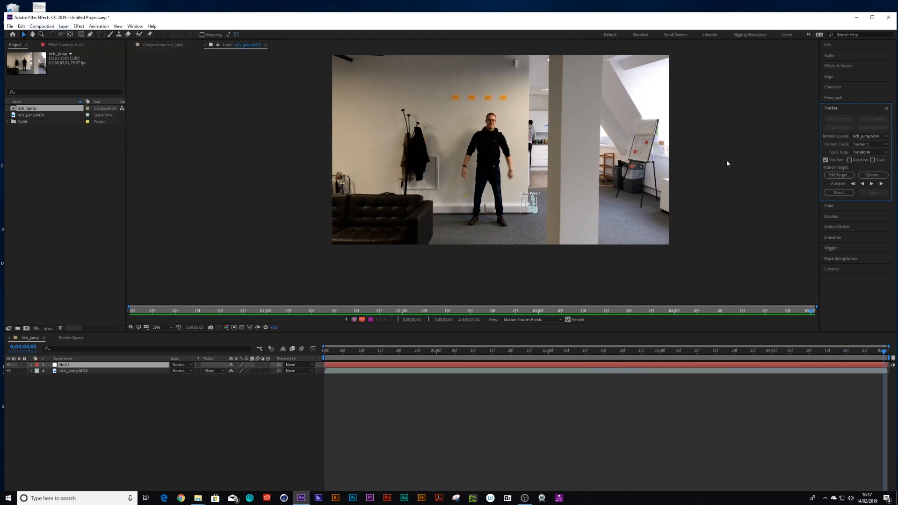
- Set the tracker's motion target to Null 1 and apply the tracking data to it
click(839, 175)
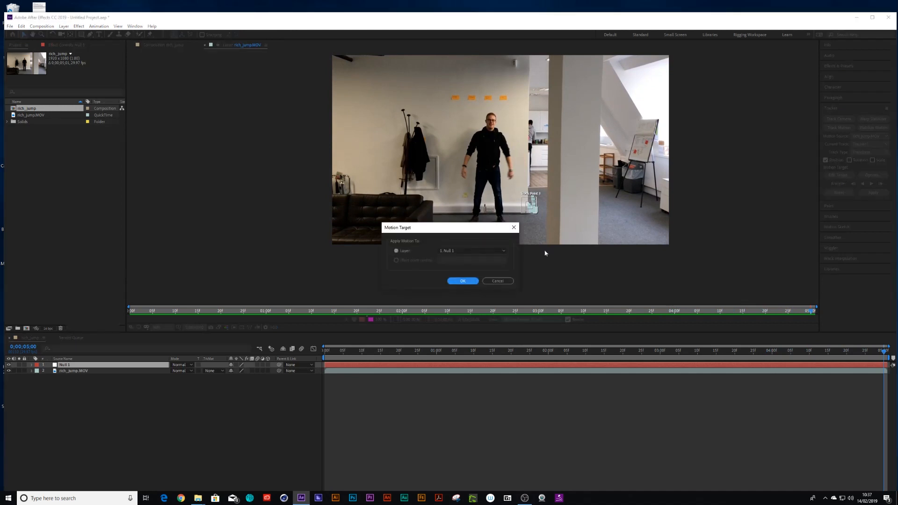
click(464, 281)
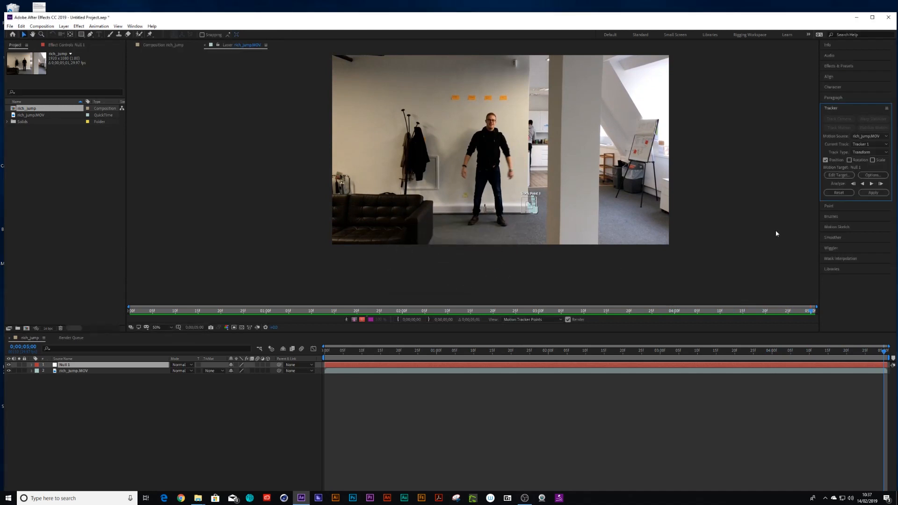
click(873, 193)
click(439, 269)
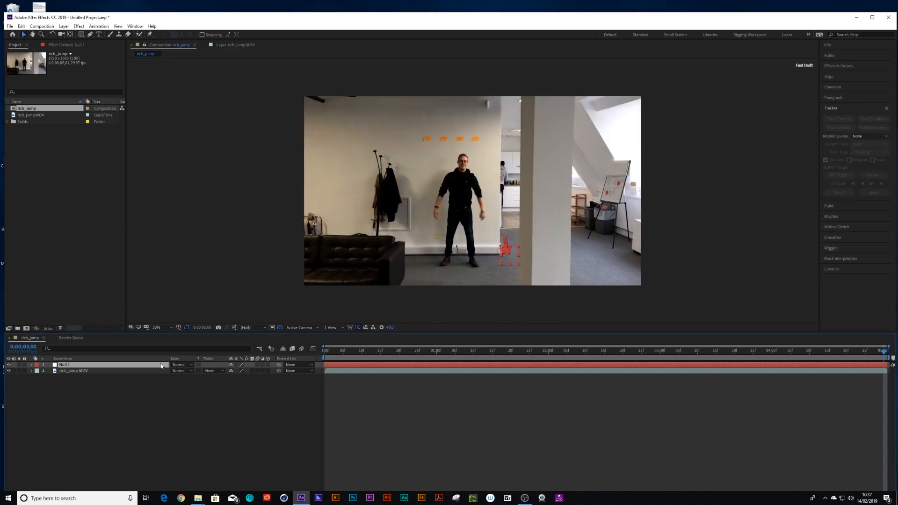
- Go to the start of the null's position keyframes and create a new two-node camera named Camera 1
key(u)
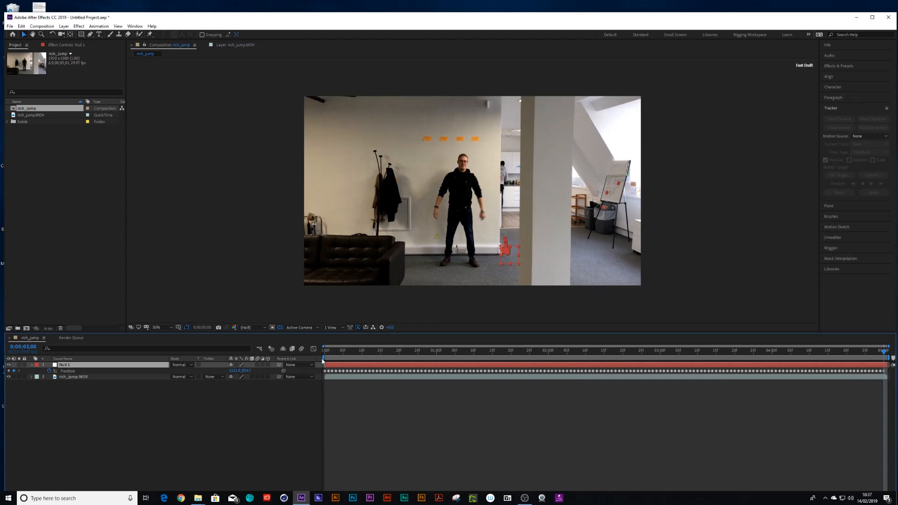
key(Home)
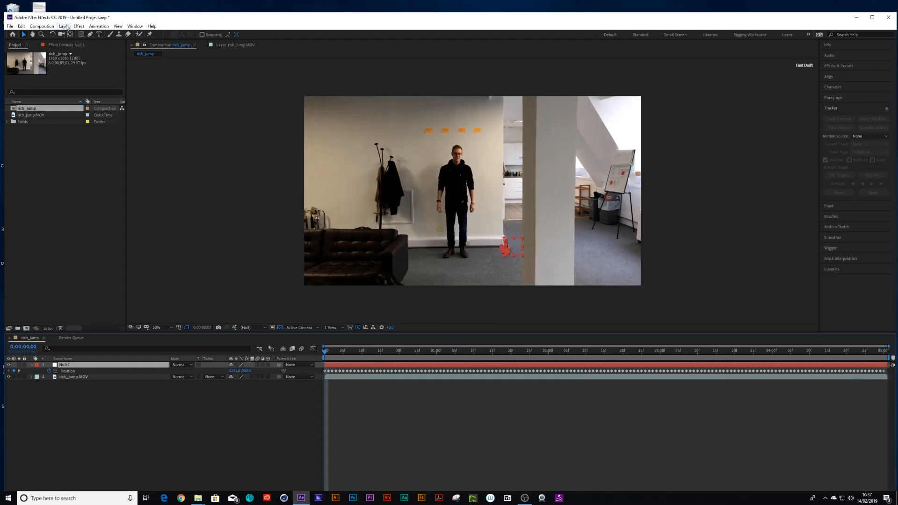
click(64, 26)
mouse_move(68, 34)
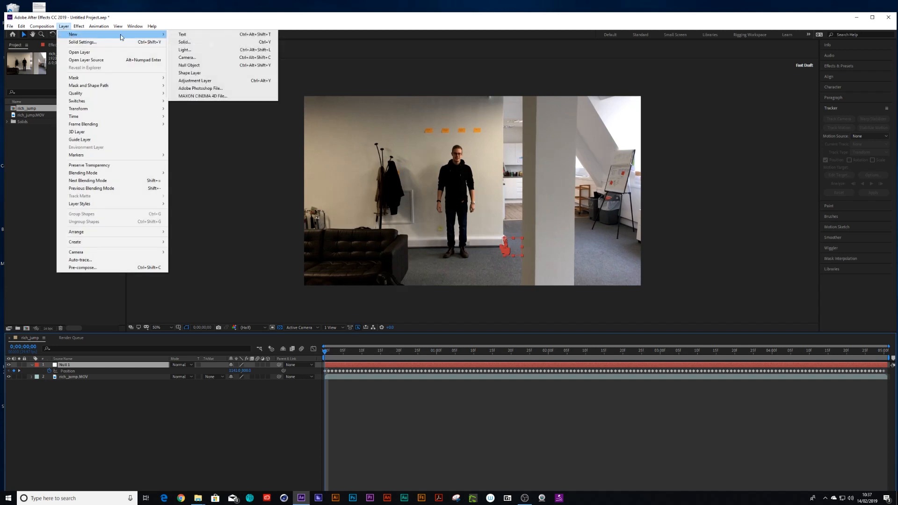
click(197, 58)
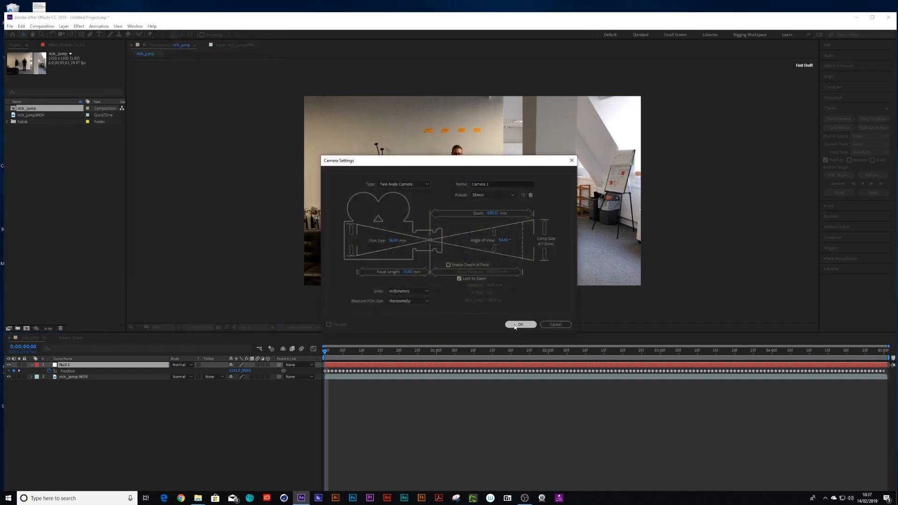
click(519, 324)
- Parent Camera 1 to Null 1 and make the null and footage layers 3D
drag(280, 367, 63, 374)
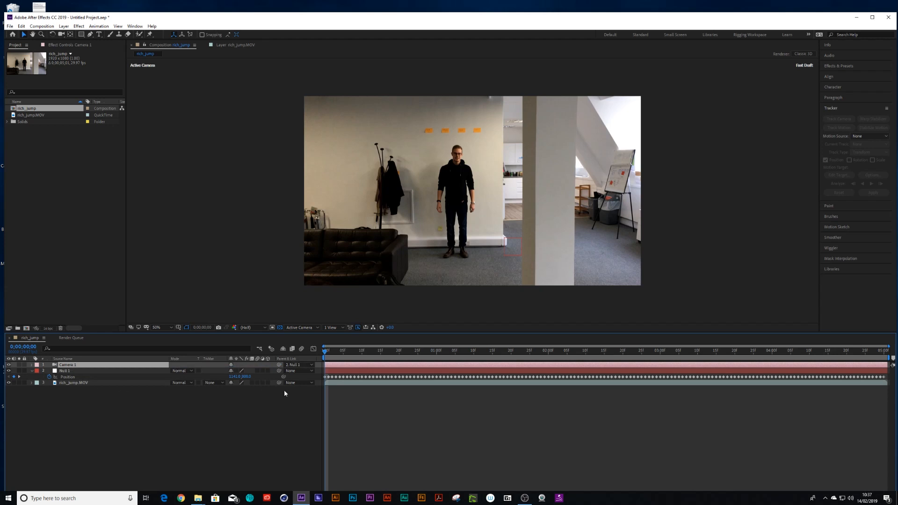
click(267, 370)
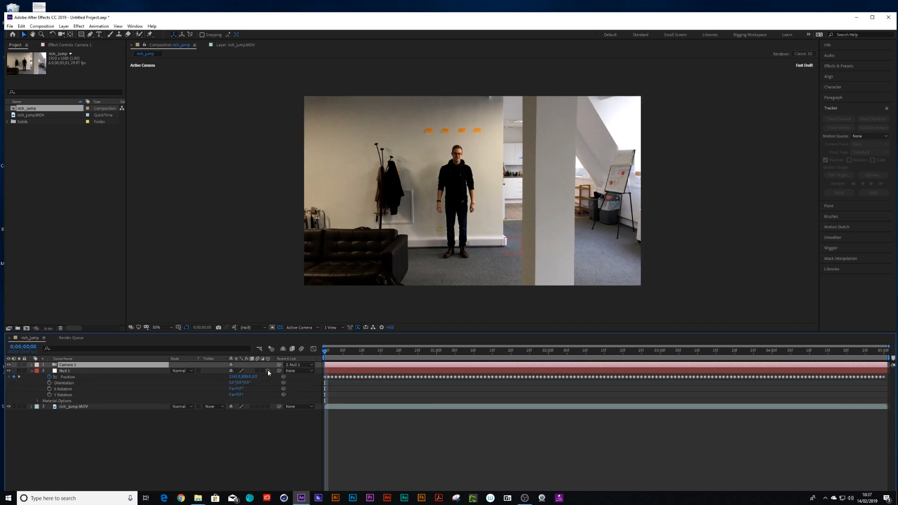
click(267, 406)
- Pre-compose the footage layer into a new composition named tracked_dater
key(space)
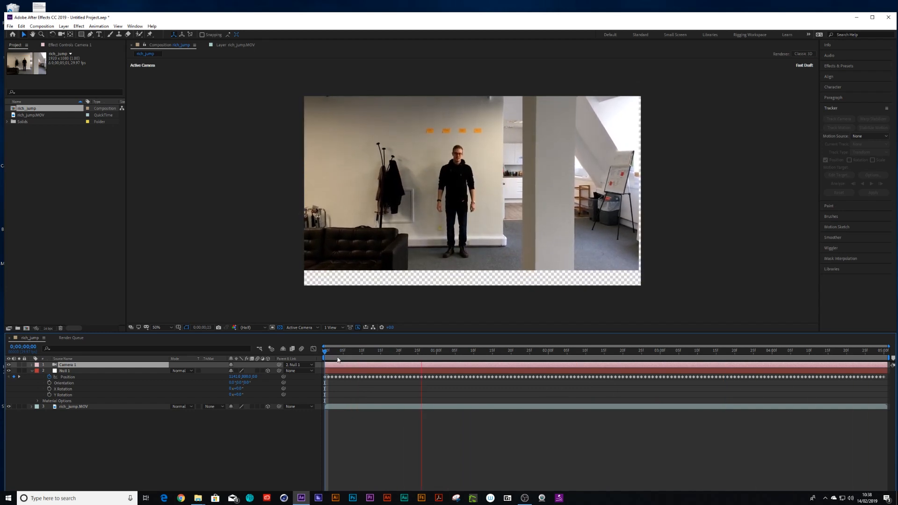
key(space)
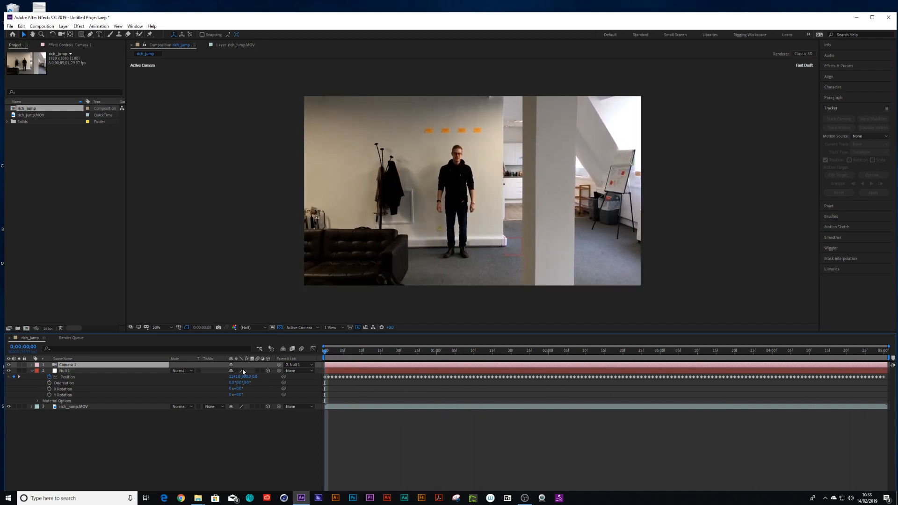
shift+click(75, 406)
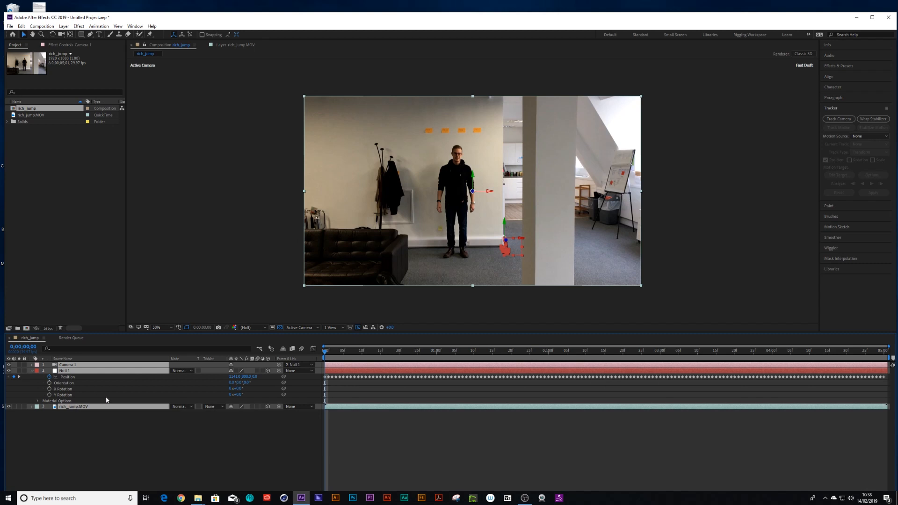
key(ctrl+shift+c)
text(C)
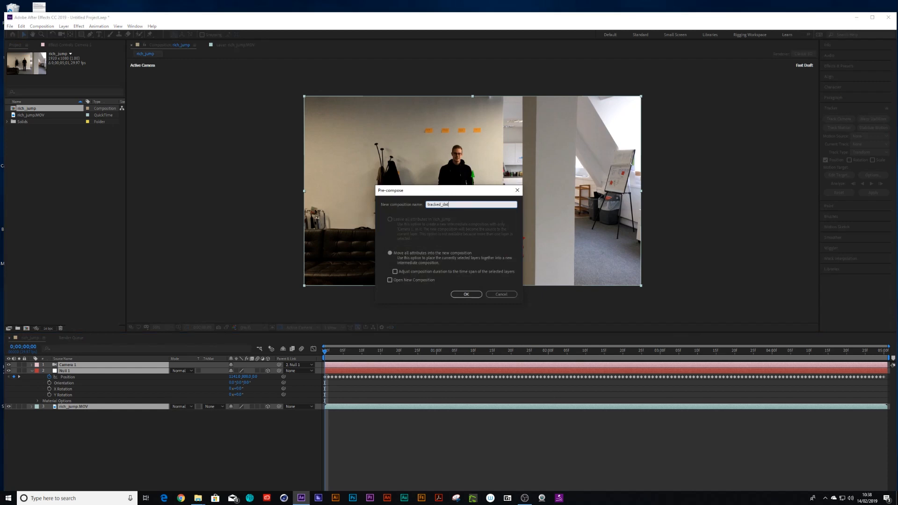
click(481, 295)
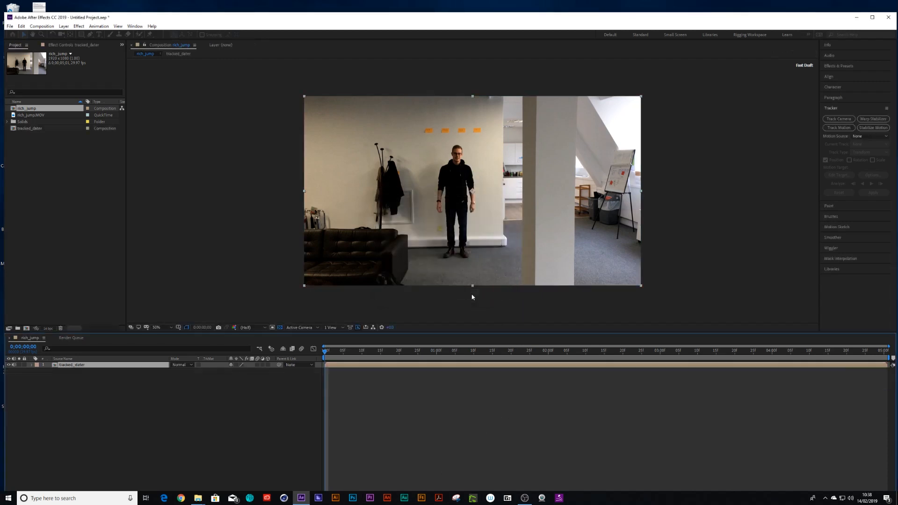
- Scale the pre-composed tracked_dater layer to 110% to cover the empty edges
drag(343, 353, 504, 352)
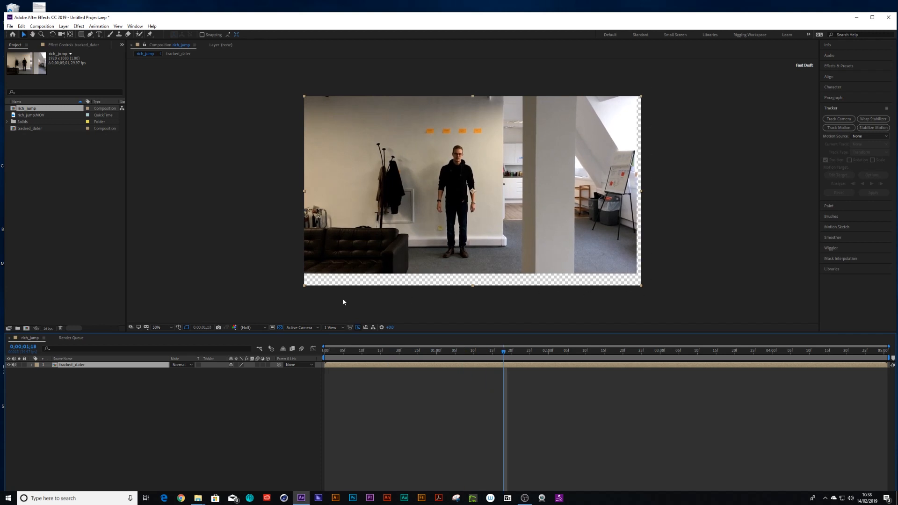
key(s)
click(240, 371)
key(Return)
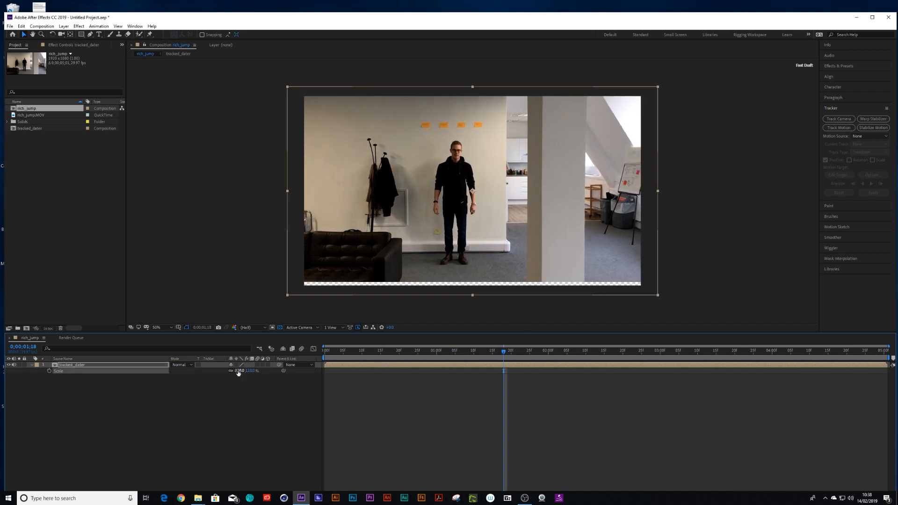
drag(567, 173, 574, 181)
- Preview the stabilised result and add the rich_jump composition to the render queue
drag(340, 352, 431, 362)
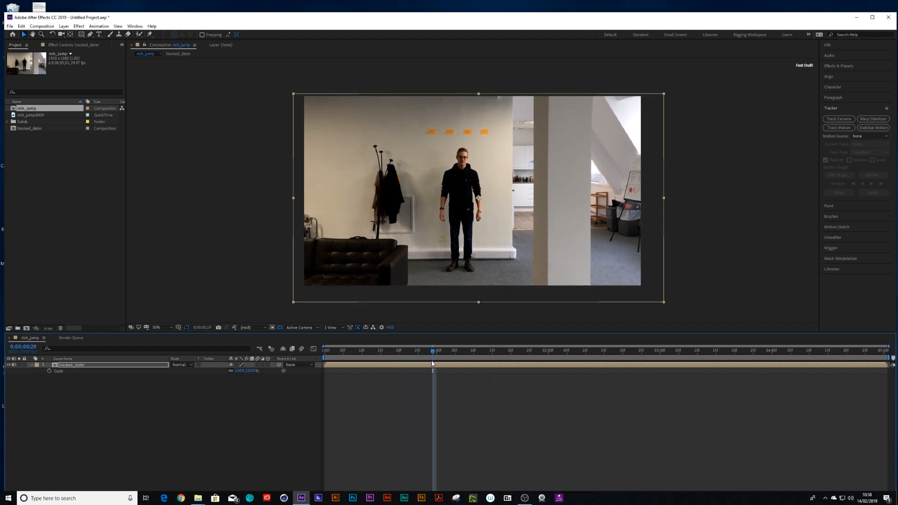
key(space)
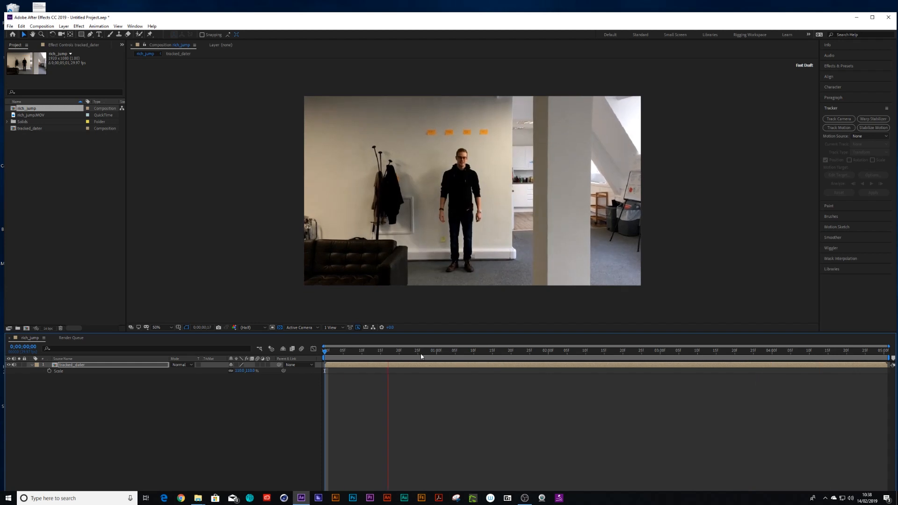
key(space)
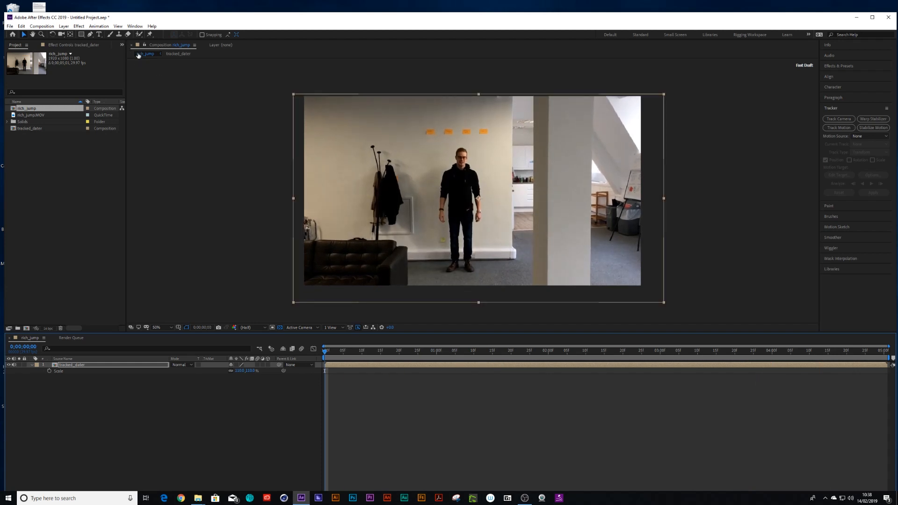
click(42, 27)
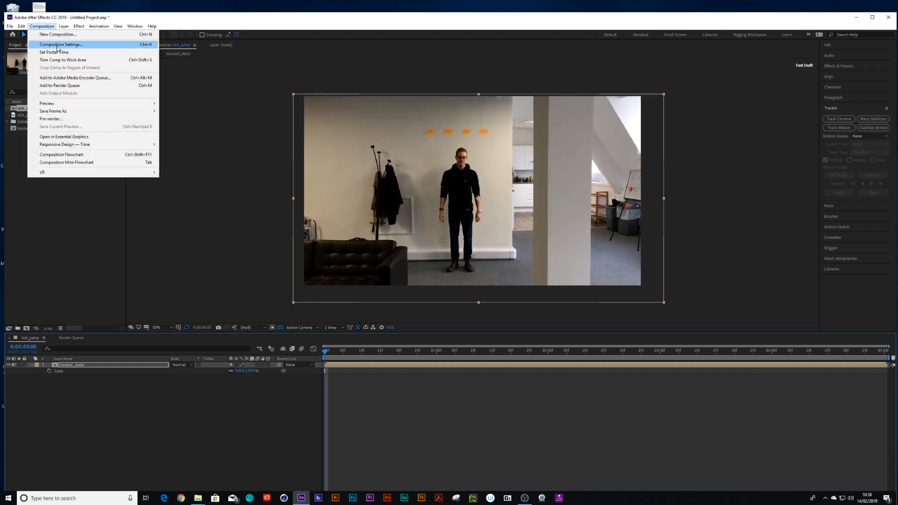
click(74, 86)
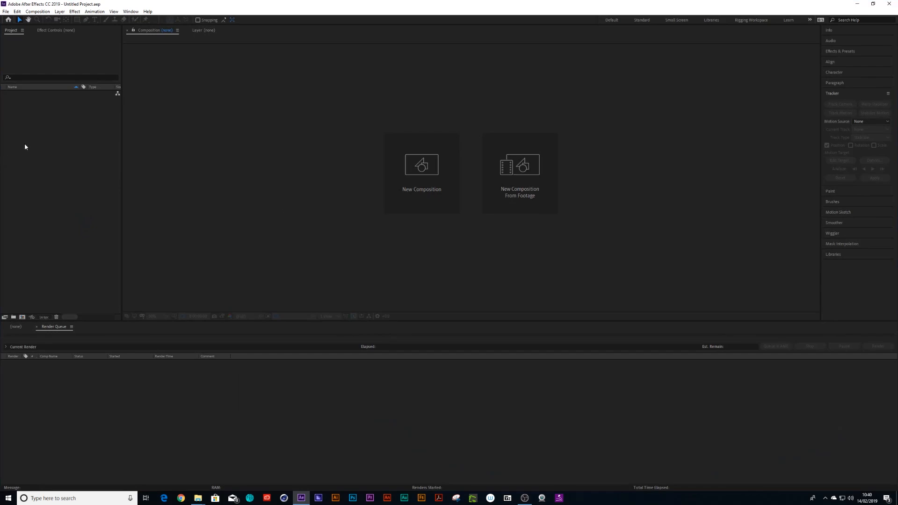
- Import the rendered rich_jump_colourcorrection clip from the _render folder and create a new composition from it
double_click(25, 147)
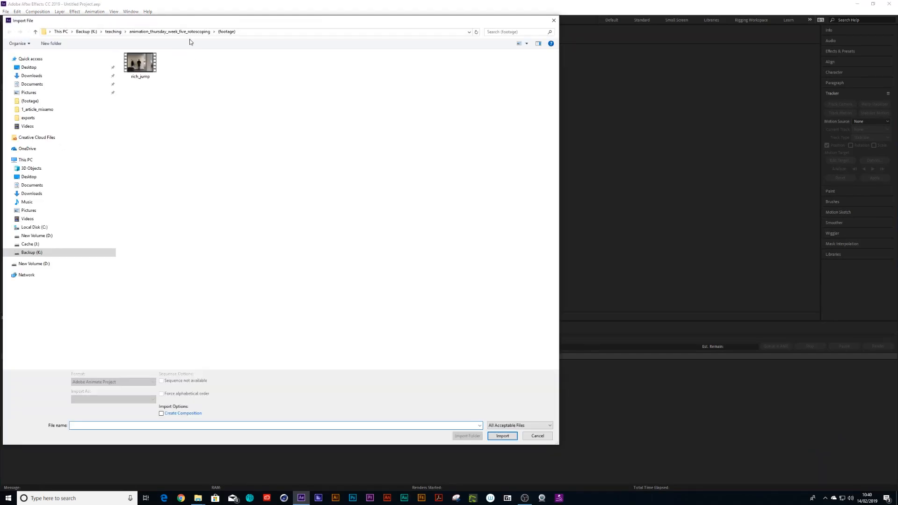
click(170, 31)
double_click(145, 72)
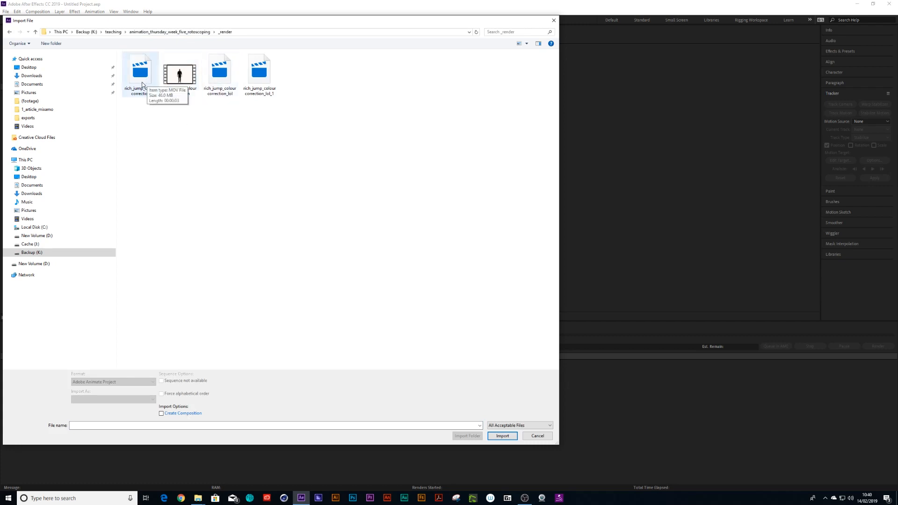
click(142, 84)
click(497, 437)
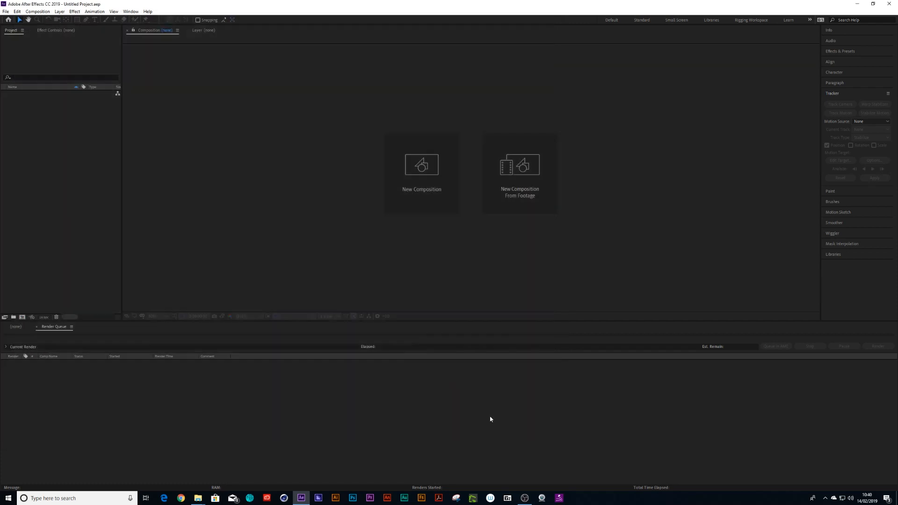
drag(48, 123, 23, 316)
- Play the new composition to preview the clip
drag(381, 340, 248, 352)
key(space)
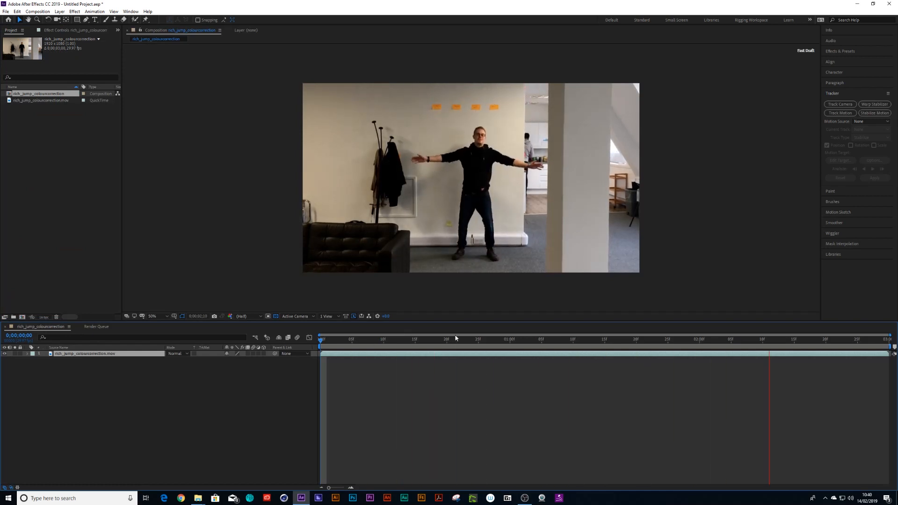
key(space)
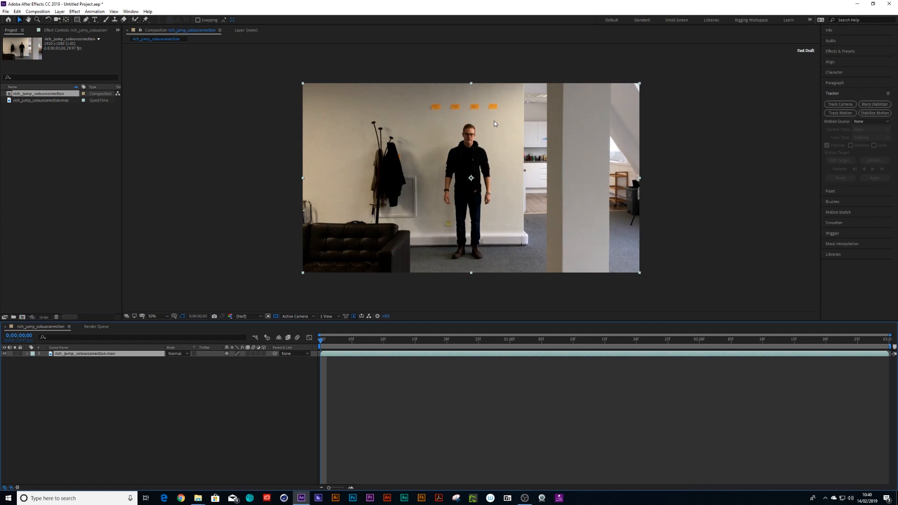
- Draw a closed mask with the Pen tool around the person's head and neck
key(slash)
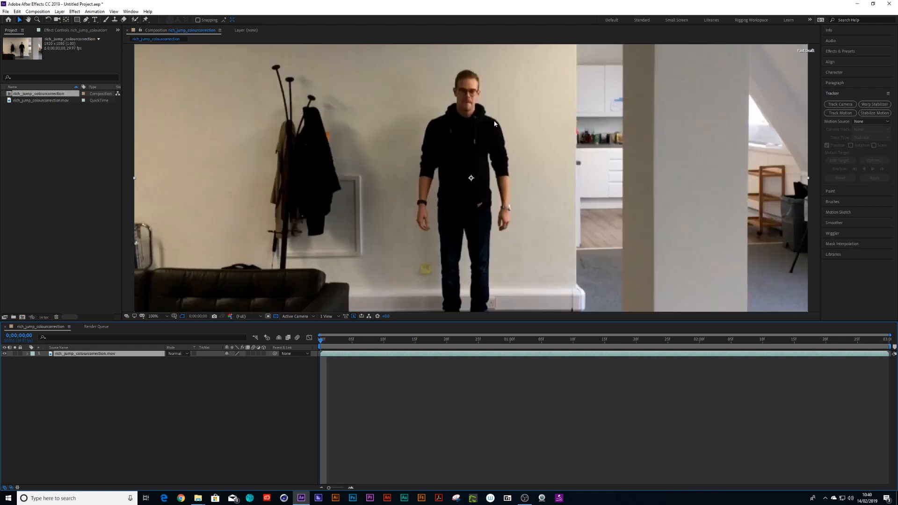
click(87, 20)
key(period)
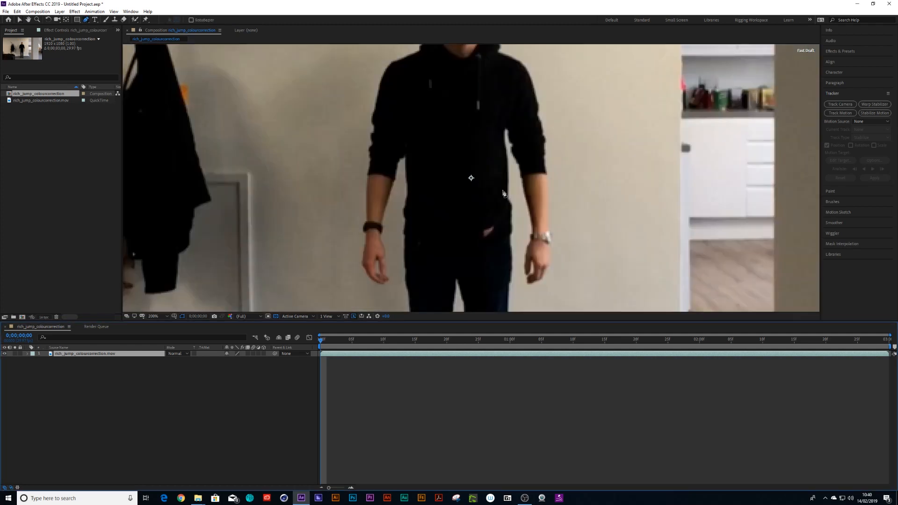
key(shift+slash)
key(slash)
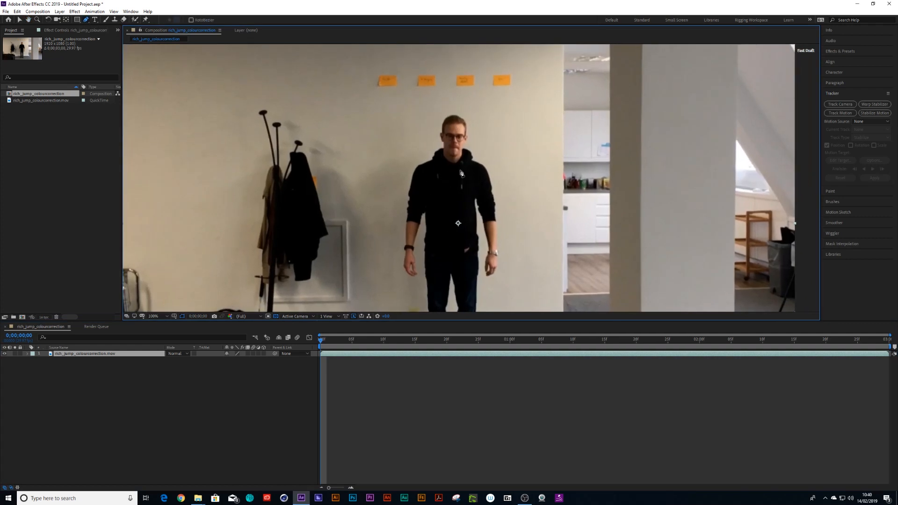
drag(465, 236, 454, 200)
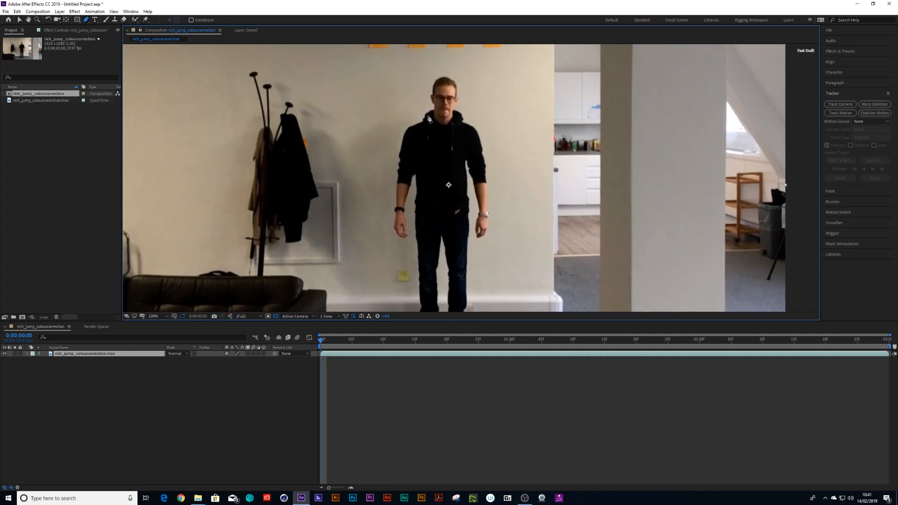
scroll(456, 299, down, 2)
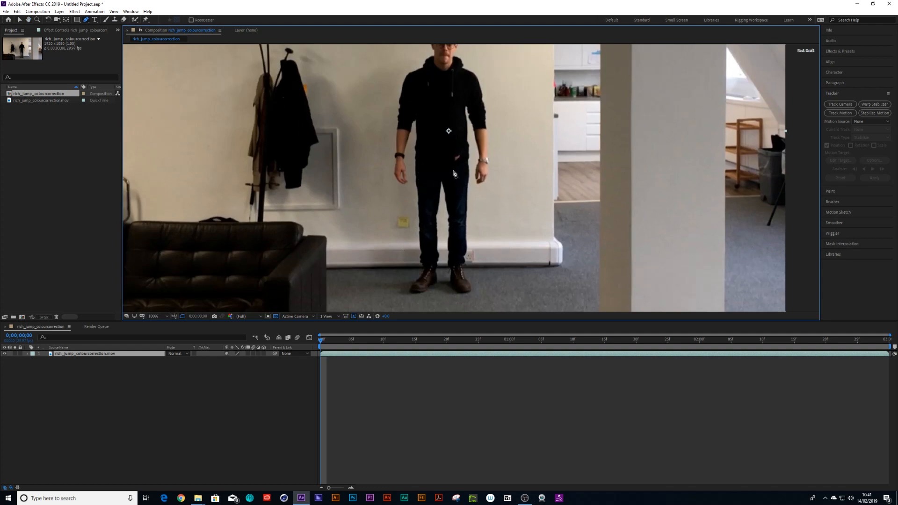
scroll(470, 138, up, 1)
drag(440, 90, 445, 270)
drag(447, 134, 457, 192)
scroll(457, 192, up, 1)
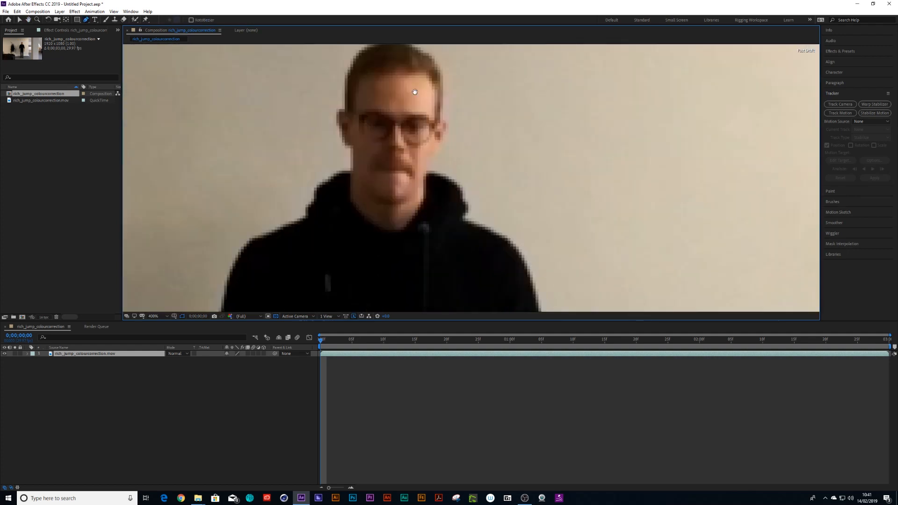
drag(414, 81, 415, 104)
click(399, 66)
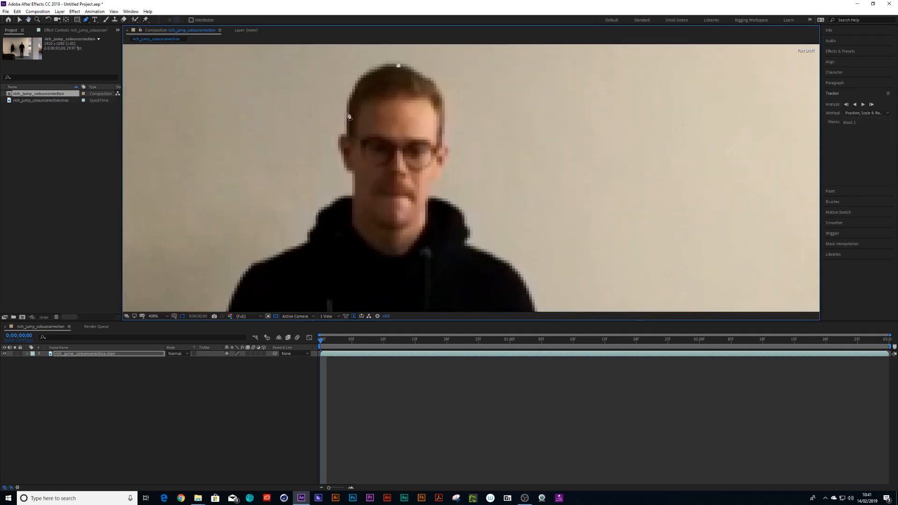
drag(347, 109, 348, 171)
click(356, 171)
click(352, 230)
drag(389, 256, 421, 258)
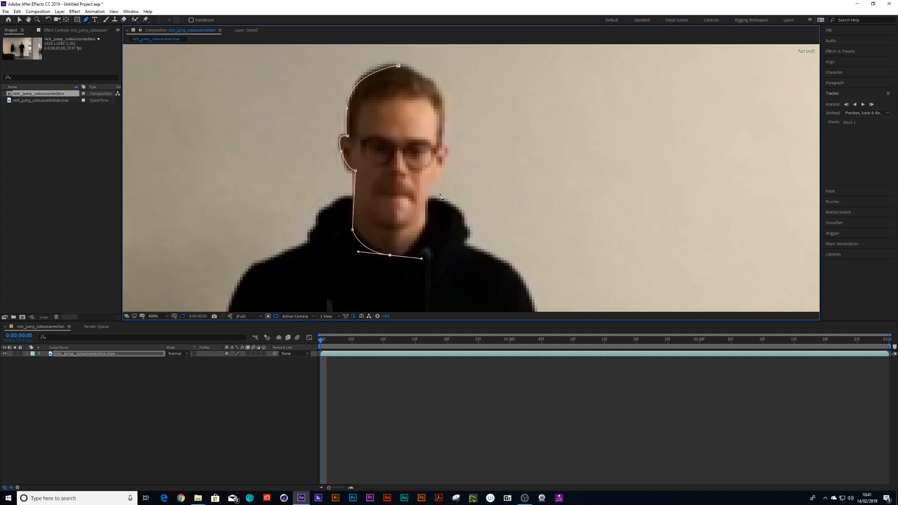
click(425, 198)
click(439, 176)
scroll(444, 112, up, 1)
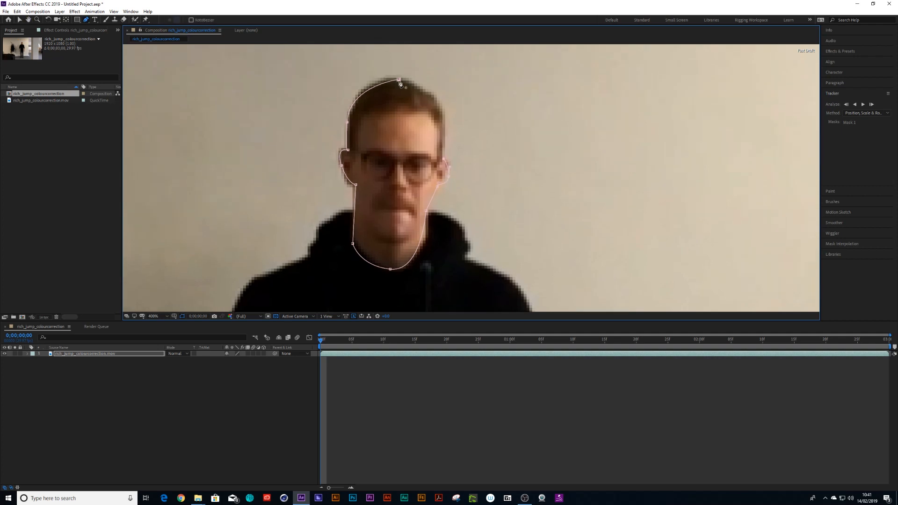
click(399, 80)
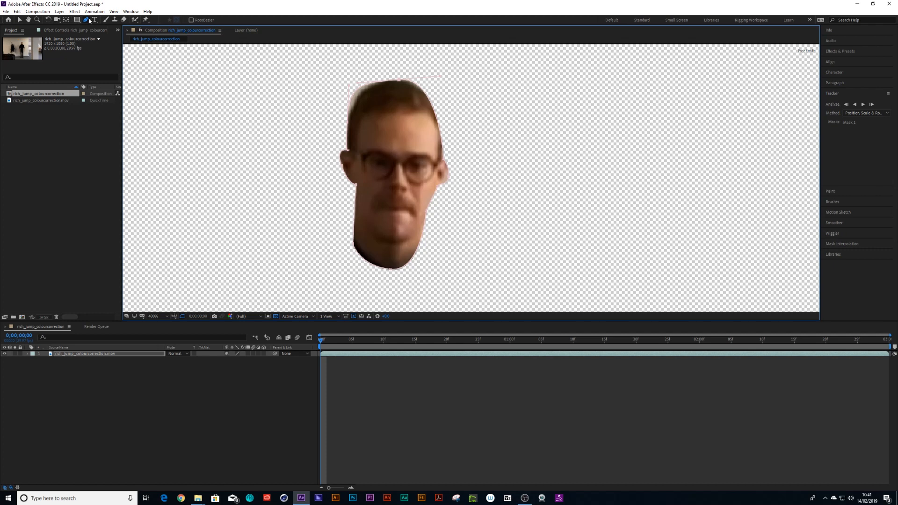
- Duplicate the masked footage layer
click(19, 19)
drag(441, 75, 445, 79)
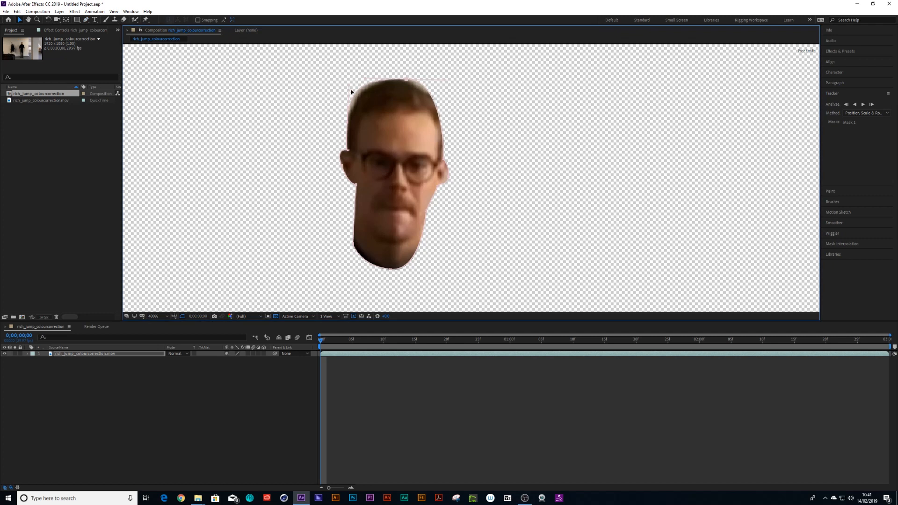
click(93, 366)
click(97, 356)
key(ctrl+d)
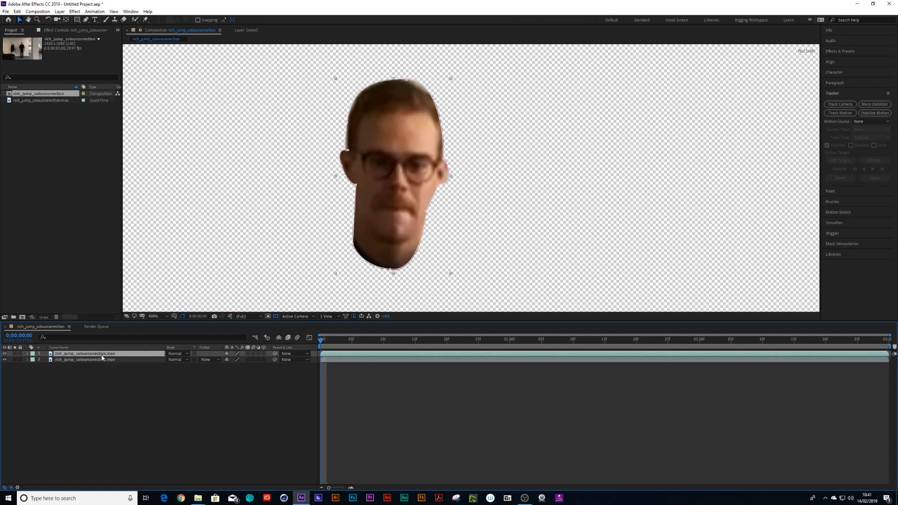
- Delete the mask from the lower duplicate layer
click(104, 361)
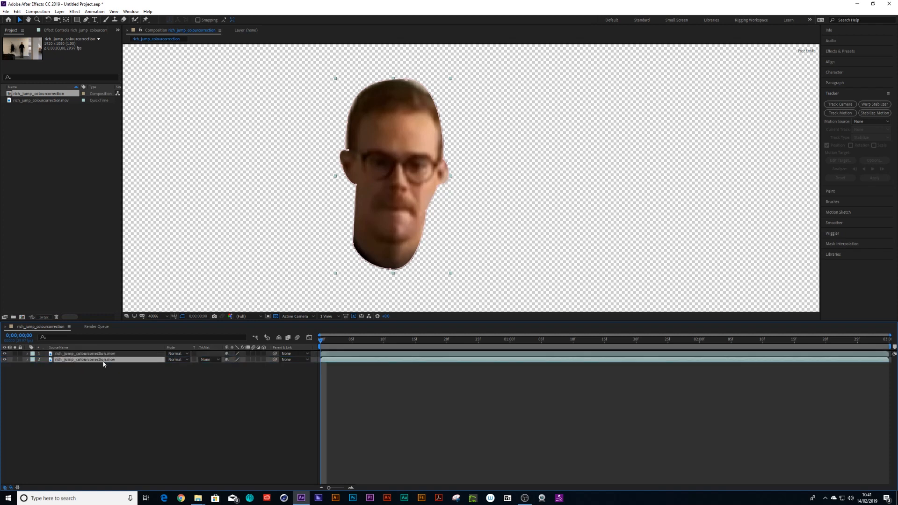
key(m)
click(60, 373)
key(Delete)
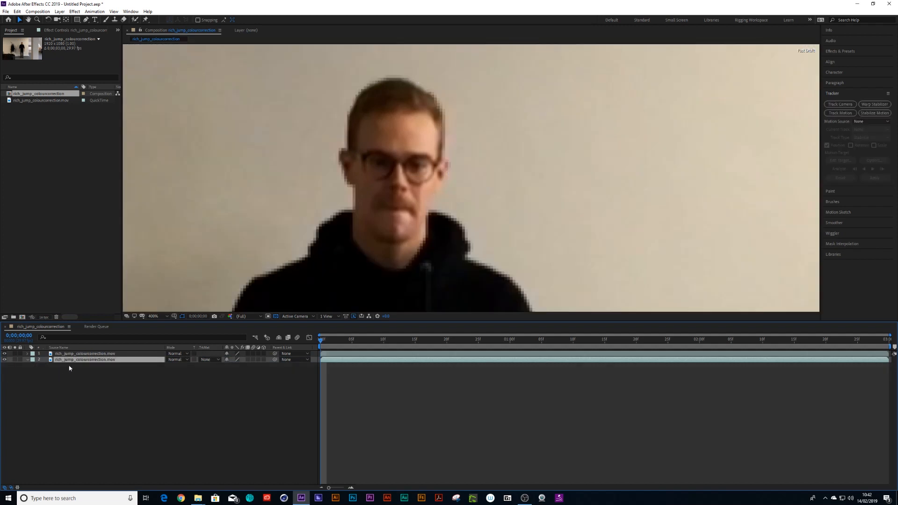
- Set the lower layer's opacity to 41% and lock that layer
key(t)
drag(232, 369, 213, 368)
click(20, 360)
- Reveal Mask 1 on the top layer and adjust its path vertices around the head
click(79, 354)
key(comma)
key(comma)
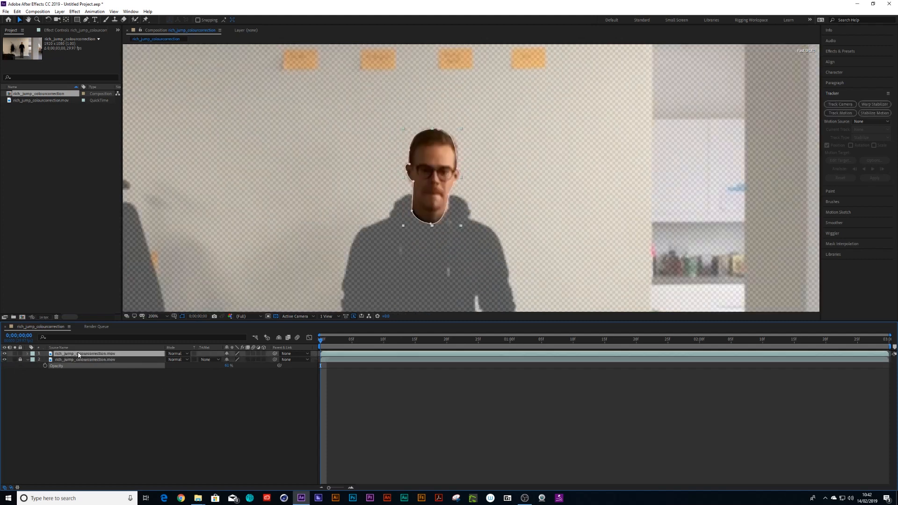
key(period)
key(period)
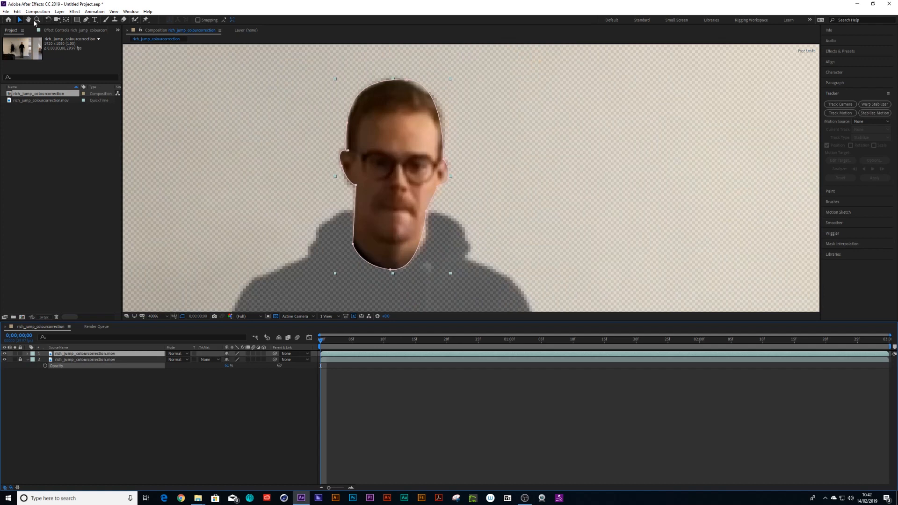
click(426, 64)
click(415, 107)
key(m)
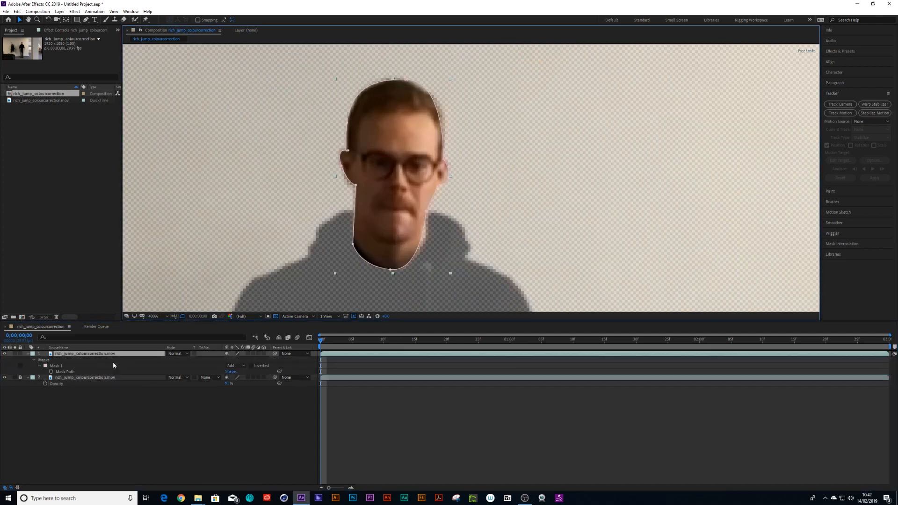
click(68, 372)
click(406, 80)
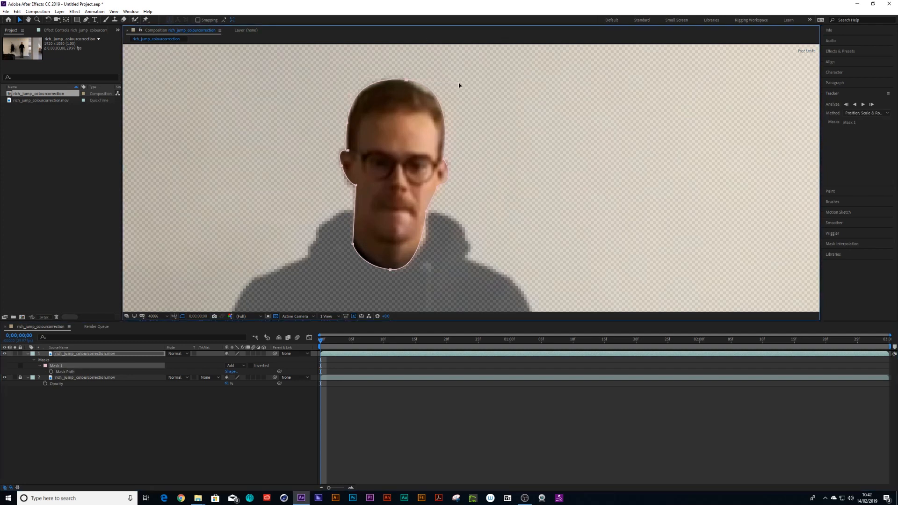
mouse_move(458, 83)
mouse_down()
mouse_move(449, 94)
mouse_move(451, 78)
mouse_move(446, 84)
mouse_up()
key(super)
click(446, 87)
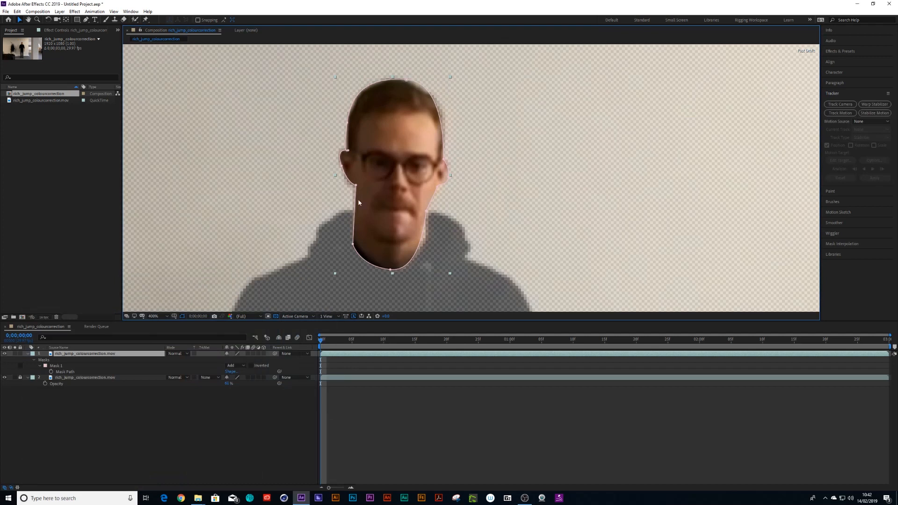
click(164, 386)
click(64, 373)
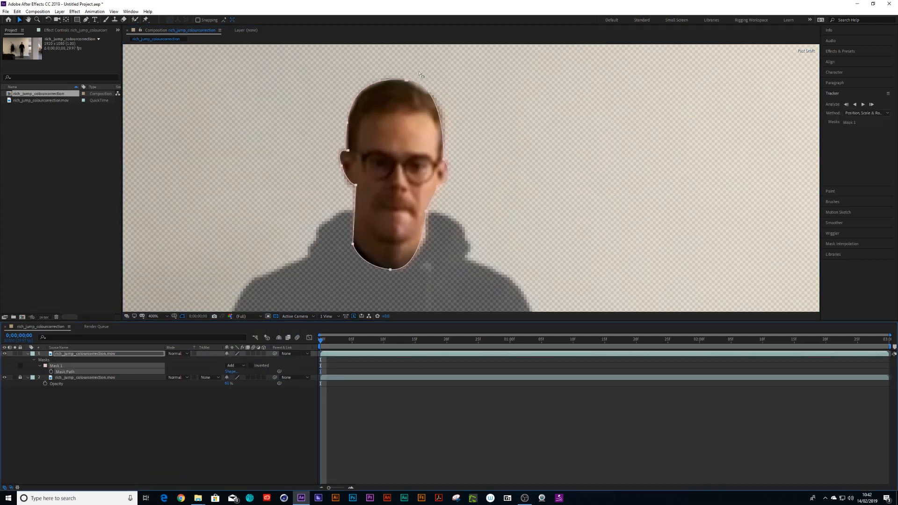
drag(419, 69, 398, 85)
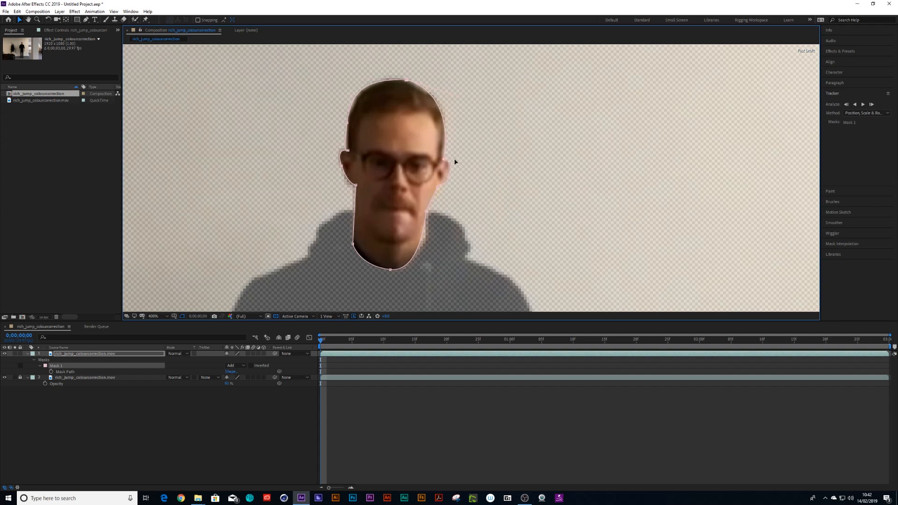
click(430, 218)
click(76, 353)
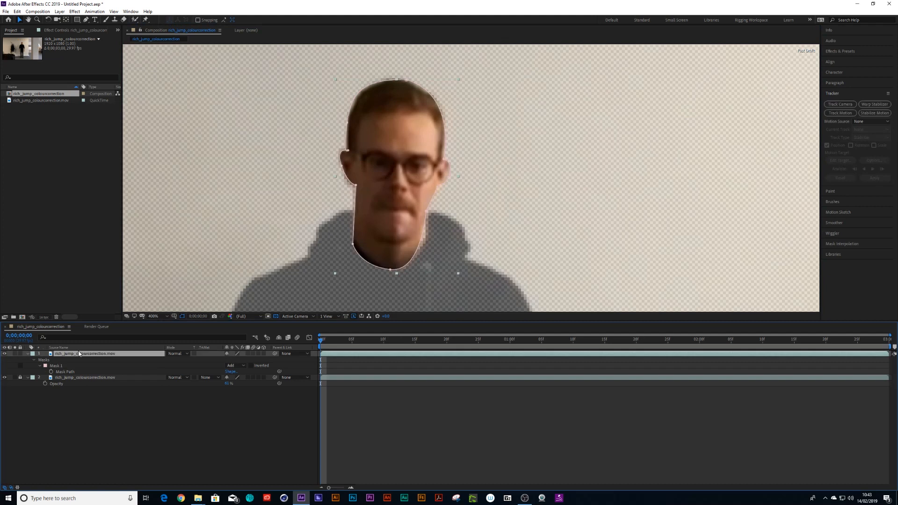
- Start a second Pen-tool mask on the top layer, placing points around the neckline and down the side of the torso
key(comma)
key(comma)
key(space)
drag(387, 229, 361, 167)
key(period)
key(space)
click(86, 20)
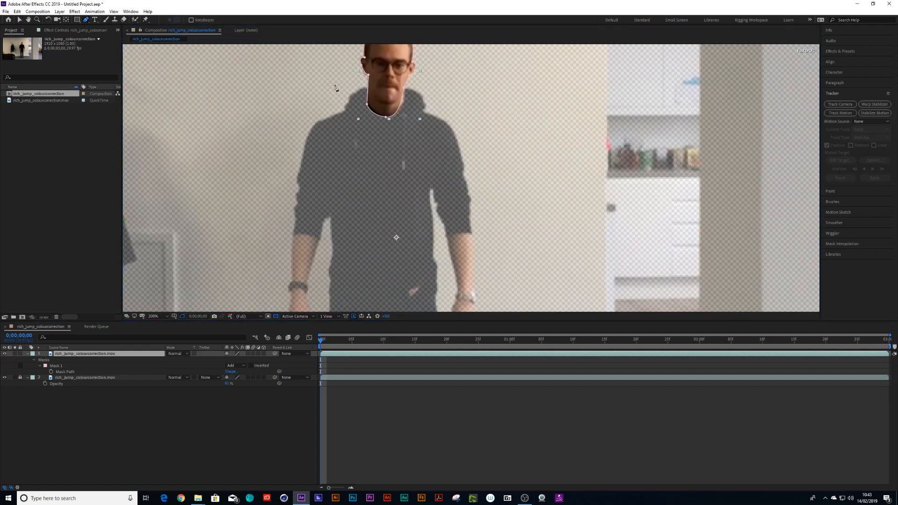
click(344, 111)
click(387, 87)
drag(388, 89, 402, 87)
click(422, 112)
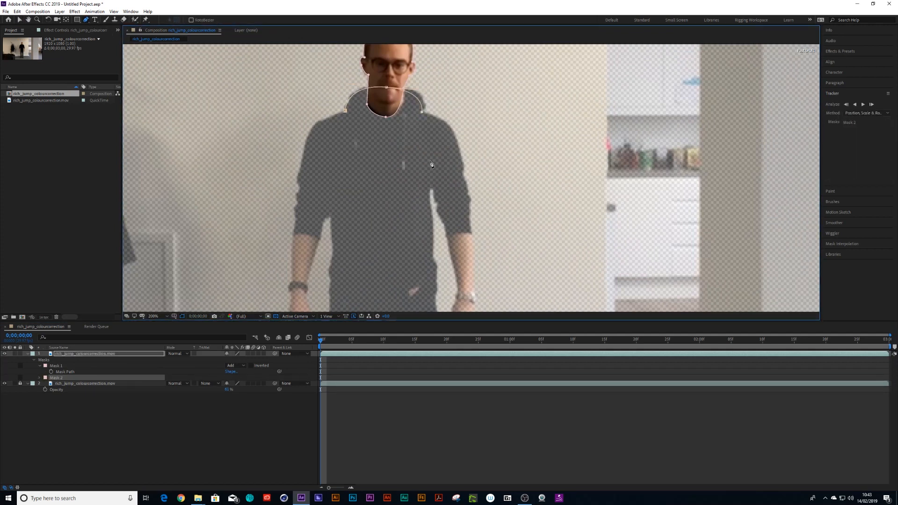
click(429, 186)
drag(430, 267, 440, 212)
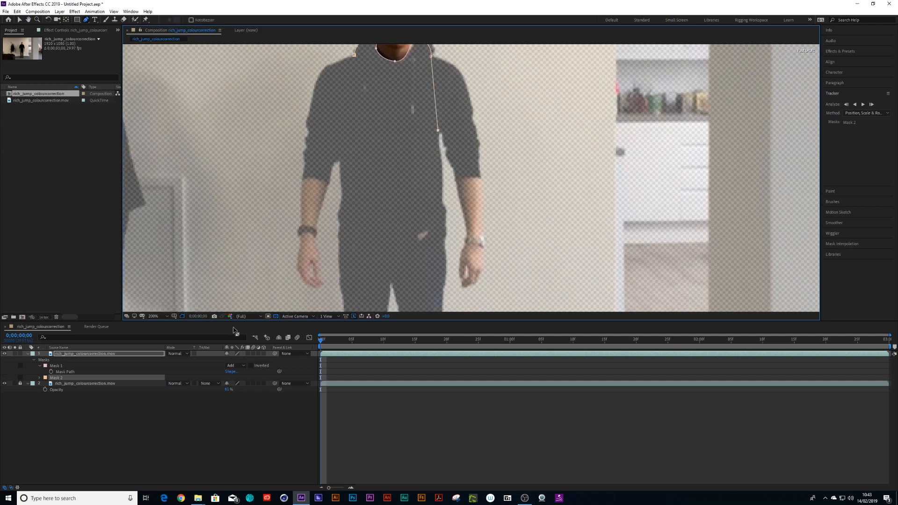
- Unlock the lower duplicate layer and set its opacity to 100%
click(239, 390)
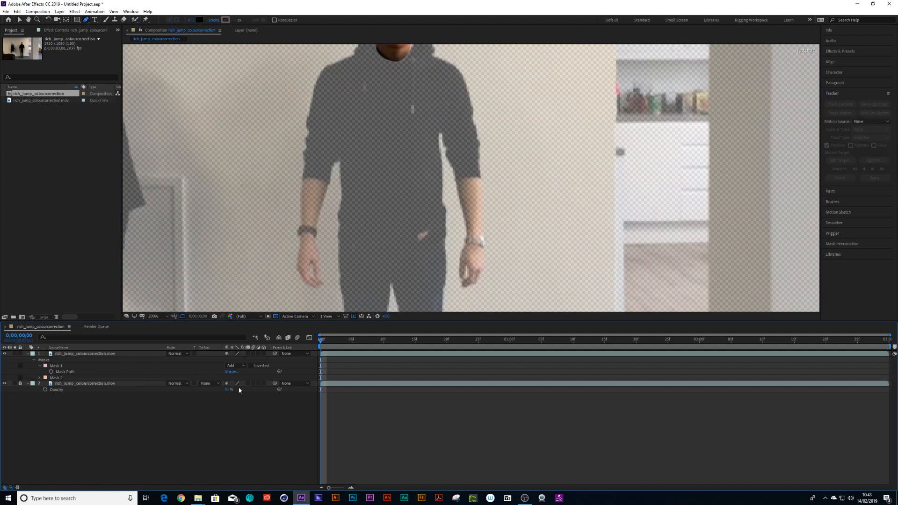
drag(228, 390, 287, 388)
drag(229, 390, 245, 389)
click(20, 384)
drag(228, 389, 296, 386)
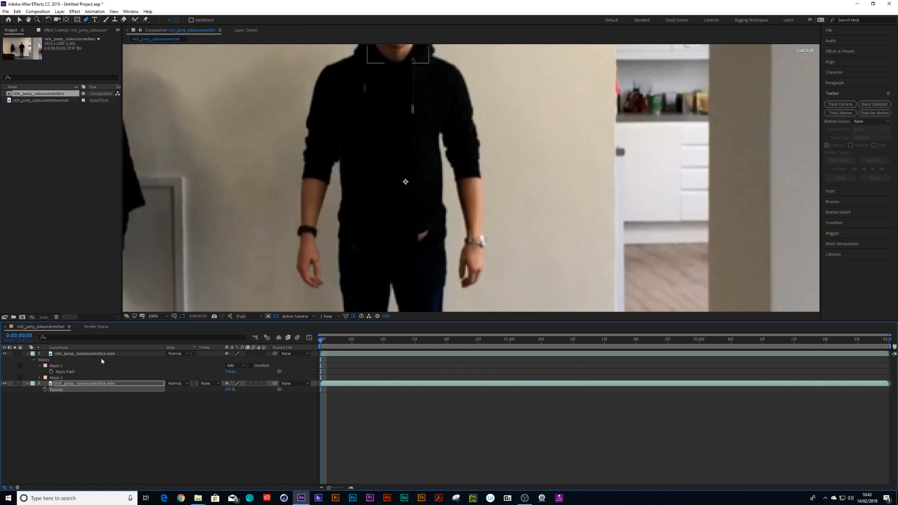
- Continue Mask 2's path down the torso and close it around the hoodie's body
click(58, 378)
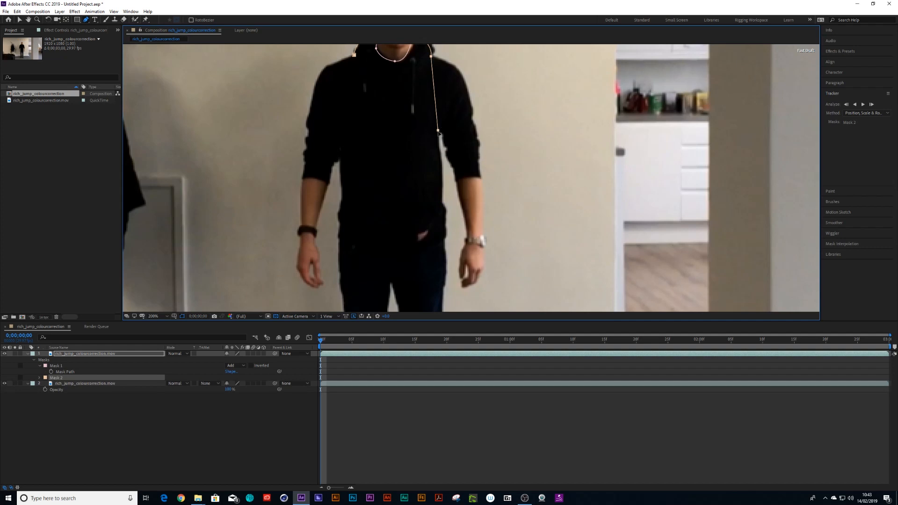
click(19, 20)
click(85, 20)
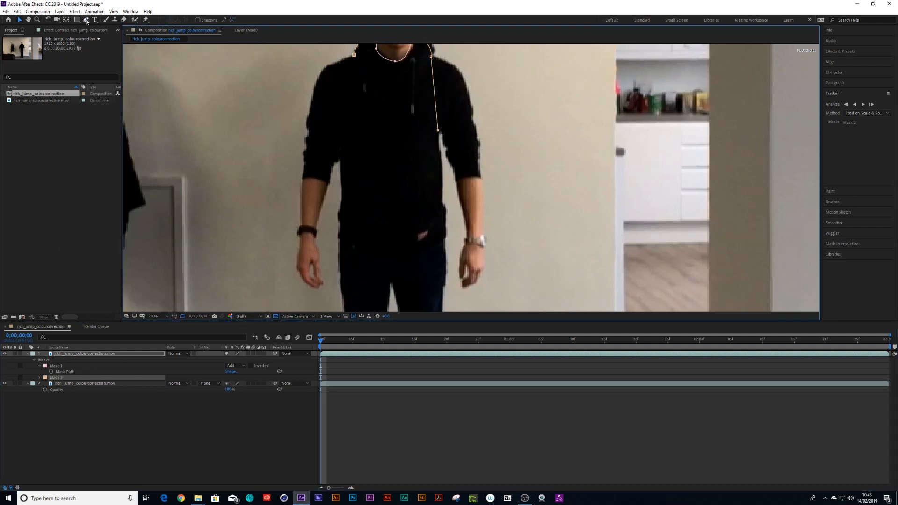
click(438, 132)
click(69, 396)
click(56, 378)
click(40, 378)
click(69, 384)
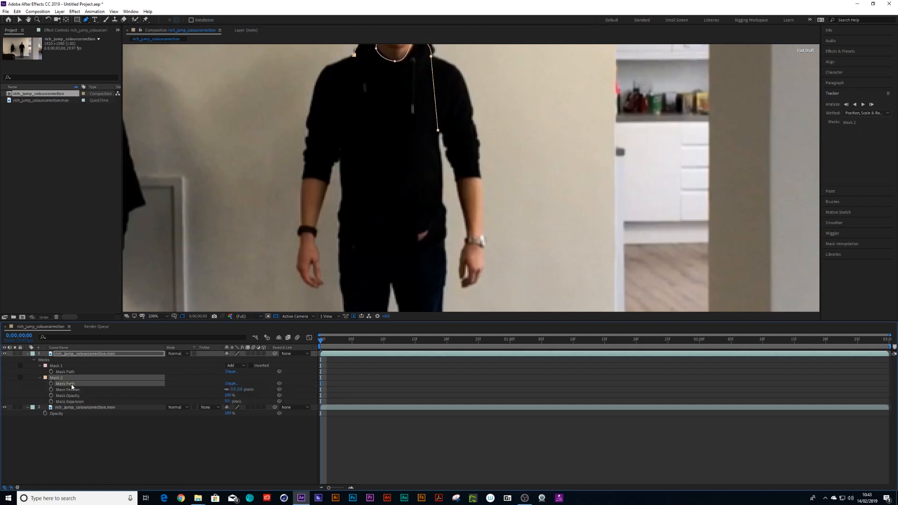
click(442, 161)
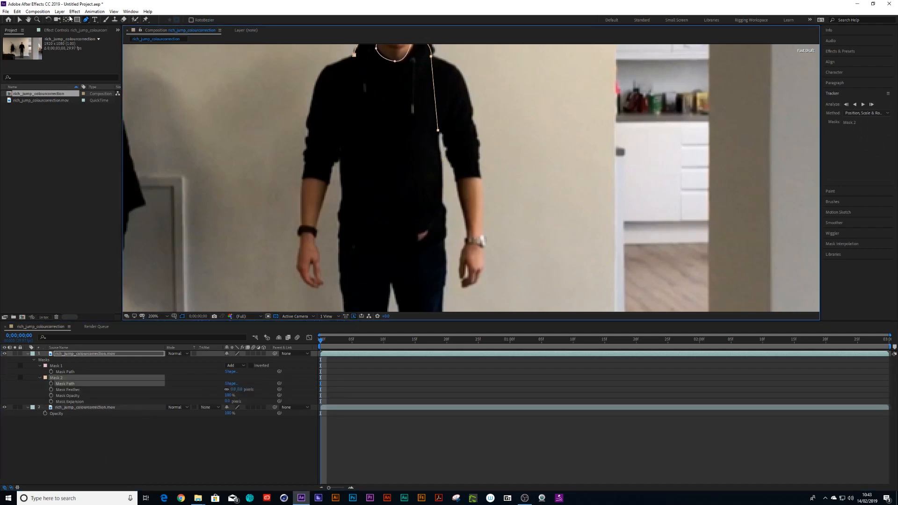
click(20, 20)
drag(449, 115, 428, 148)
click(86, 20)
click(440, 148)
click(443, 227)
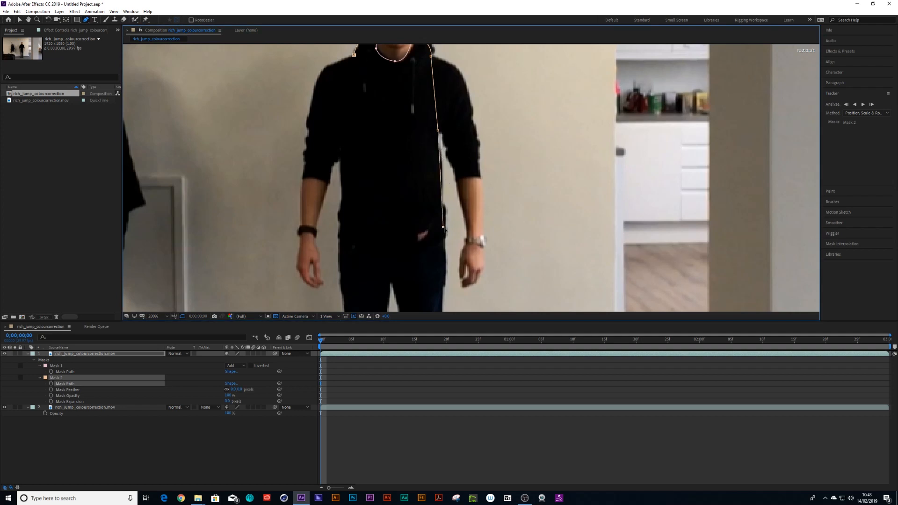
click(339, 233)
click(354, 55)
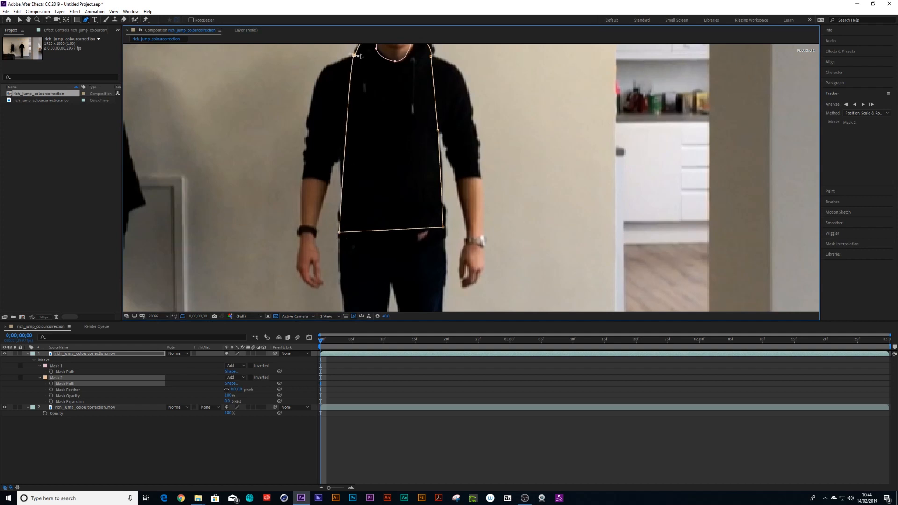
- Hide the lower layer to preview the masked head and torso
key(h)
drag(417, 119, 418, 159)
key(g)
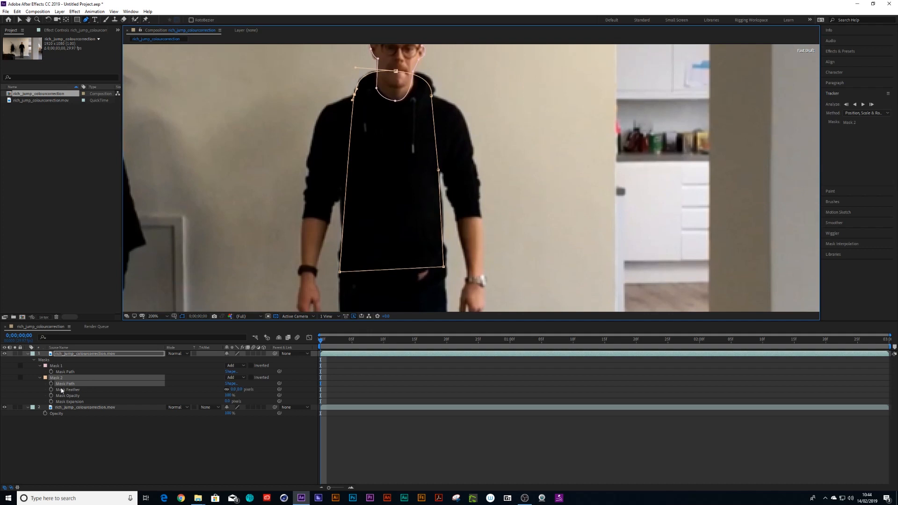
click(4, 408)
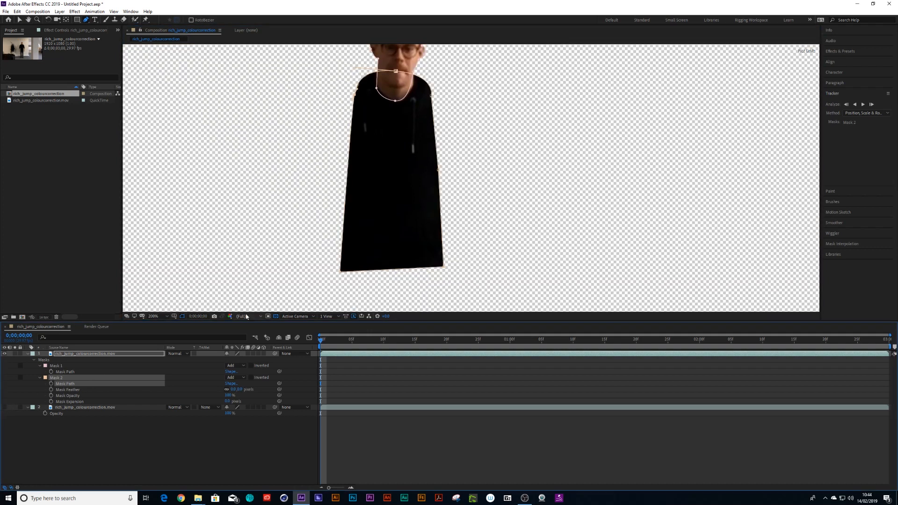
key(period)
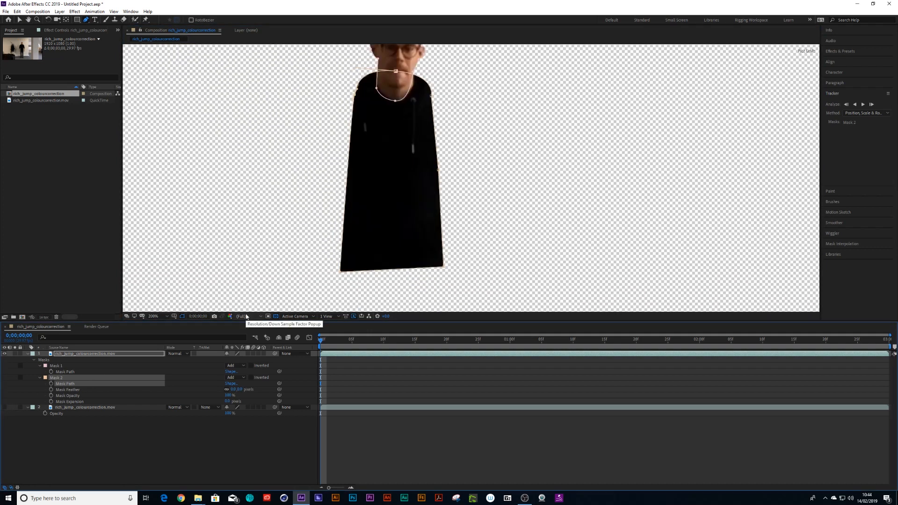
click(20, 20)
click(299, 91)
key(space)
drag(485, 111, 481, 175)
click(363, 444)
key(comma)
key(period)
key(comma)
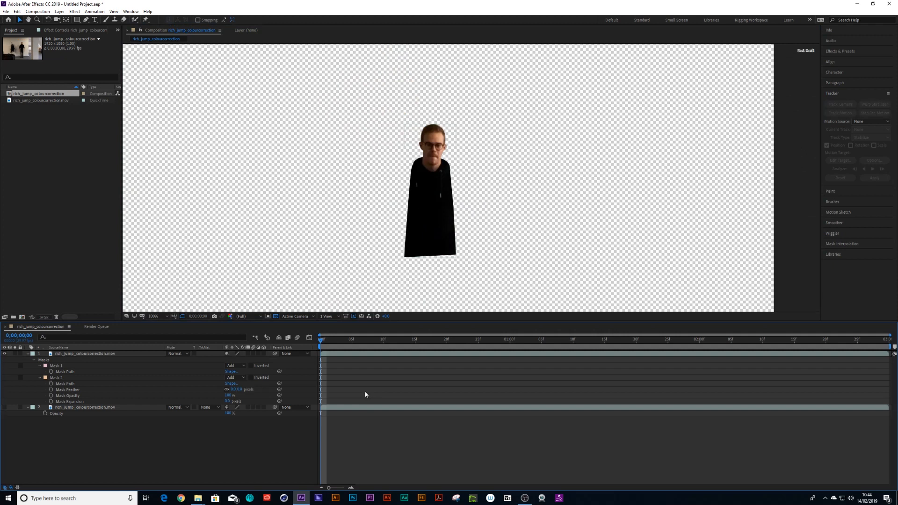
- Show the lower layer again and set its opacity to 46%
click(5, 408)
click(88, 408)
drag(228, 414, 212, 414)
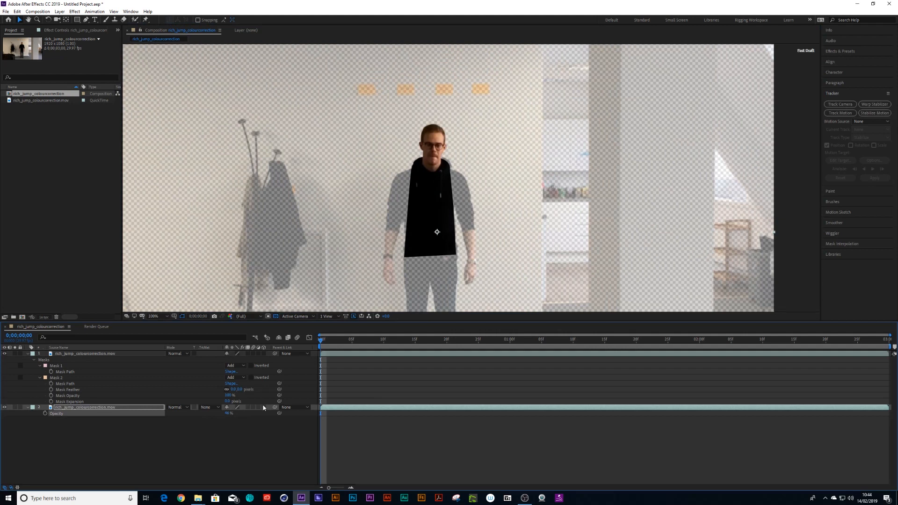
- Draw a third Pen-tool mask on the top layer around the arm on the left of the frame
click(89, 354)
key(period)
click(86, 20)
key(space)
drag(285, 121, 354, 54)
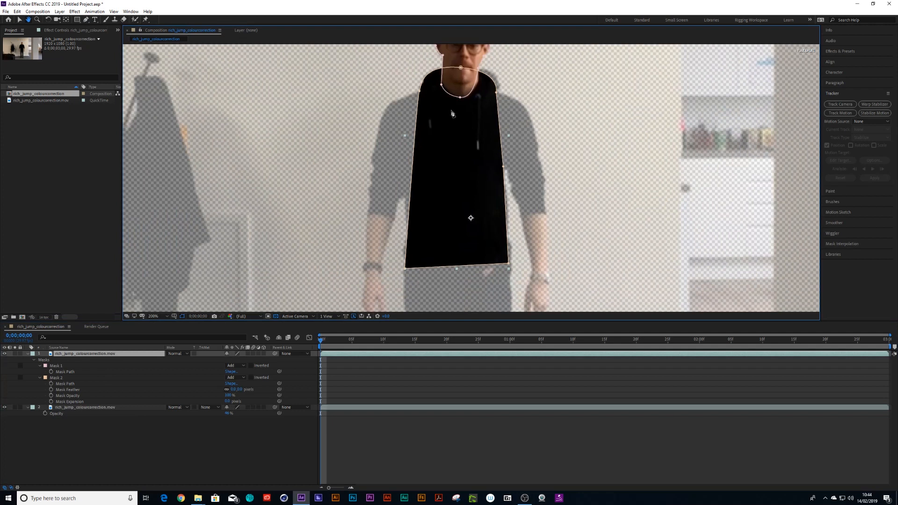
click(424, 91)
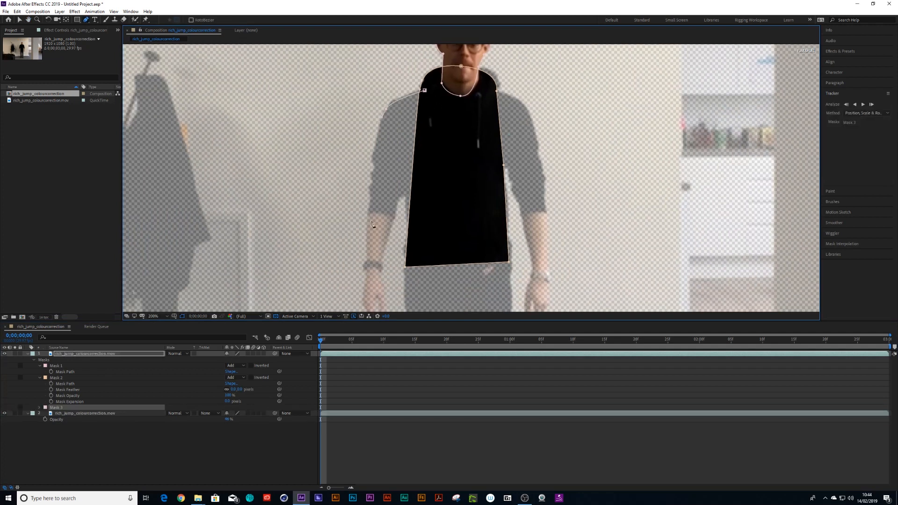
drag(369, 252, 374, 218)
click(370, 247)
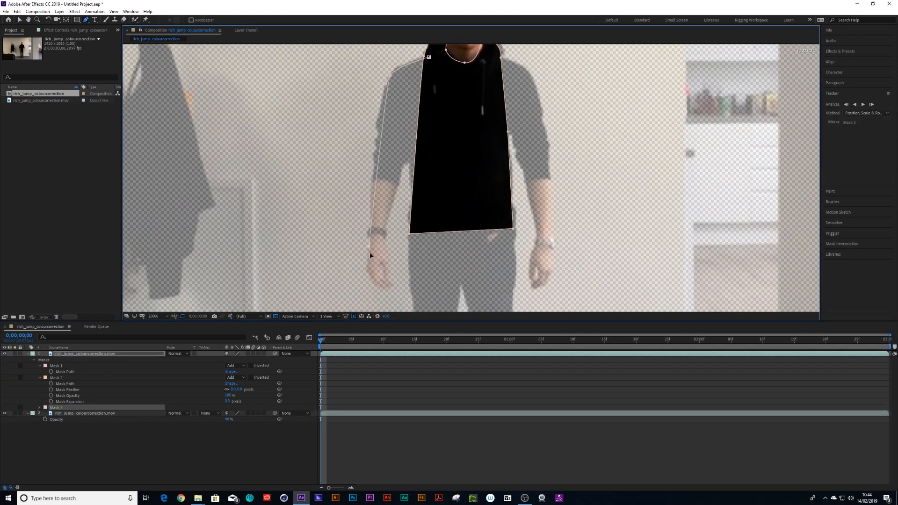
click(380, 290)
click(392, 286)
drag(420, 157, 442, 157)
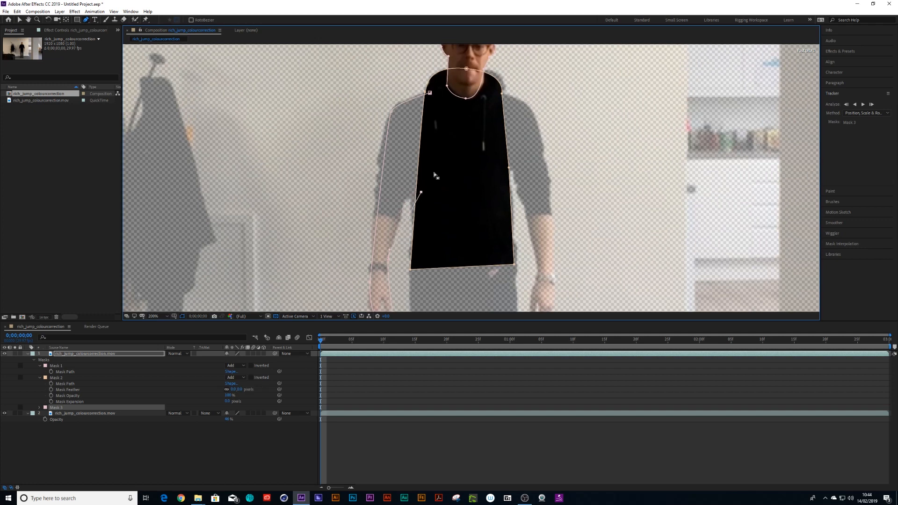
click(430, 93)
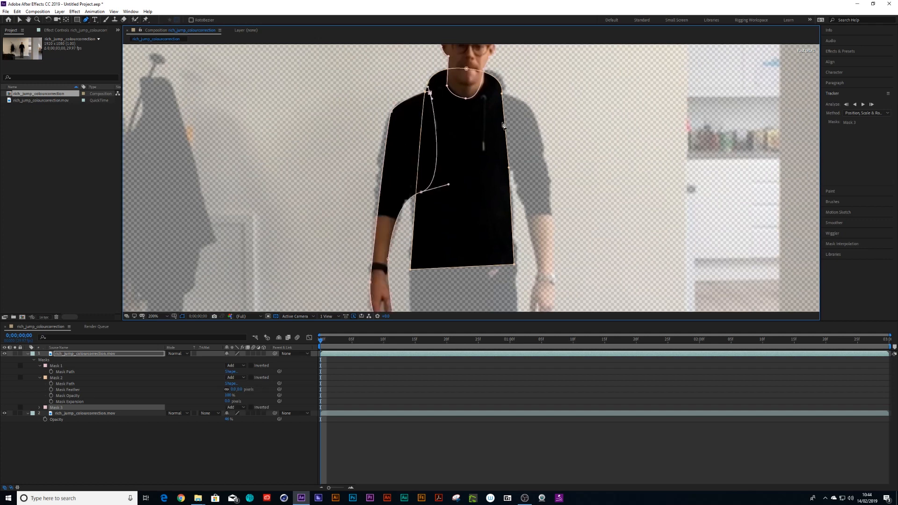
- Draw a fourth Pen-tool mask around the arm on the right of the frame
click(69, 448)
click(484, 214)
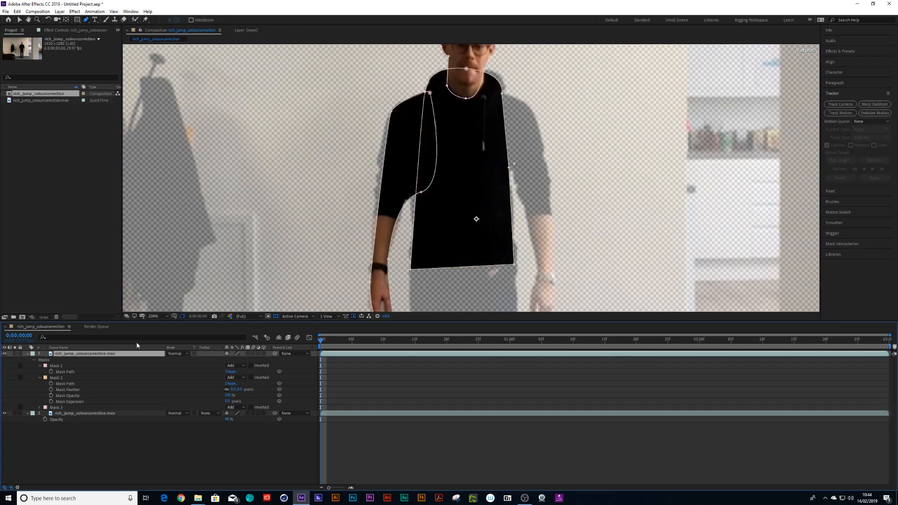
click(491, 95)
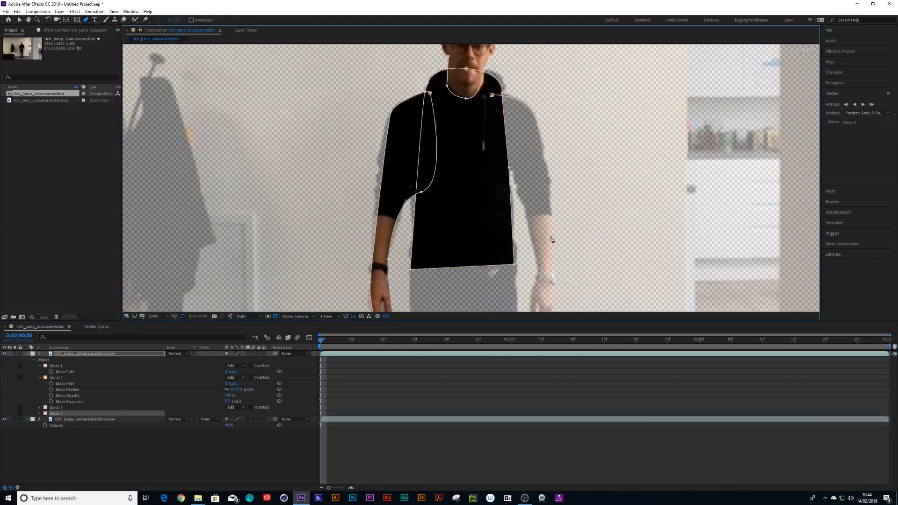
click(553, 274)
scroll(557, 286, down, 3)
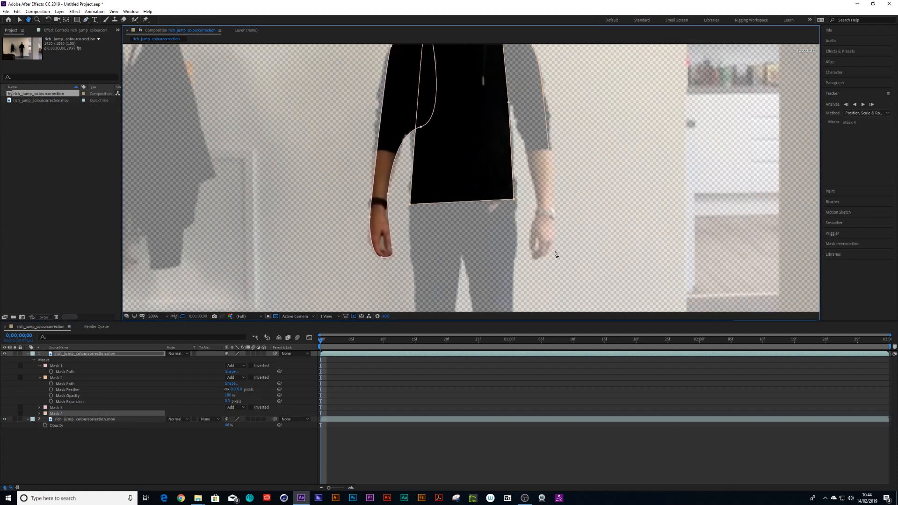
click(535, 266)
scroll(536, 191, up, 4)
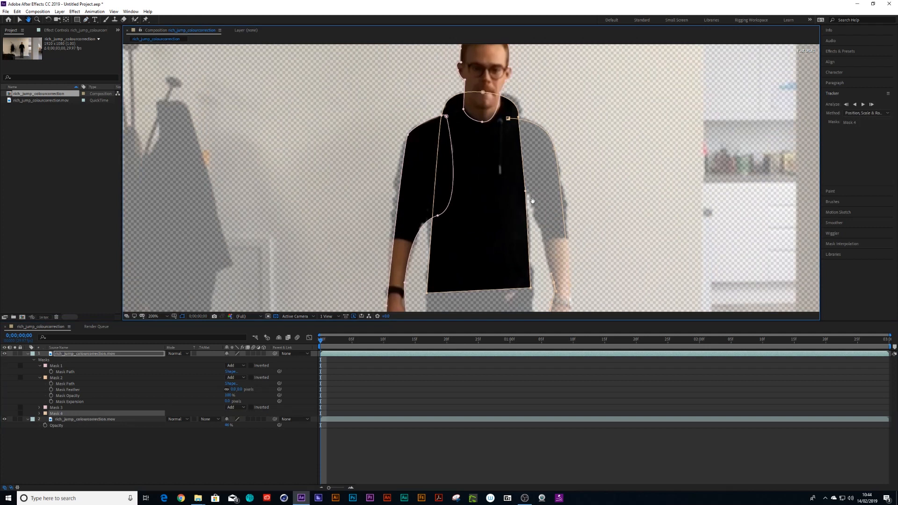
click(509, 181)
click(508, 118)
- Draw a fifth Pen-tool mask around the leg on the left of the frame
key(space)
drag(479, 204, 477, 94)
drag(447, 241, 453, 110)
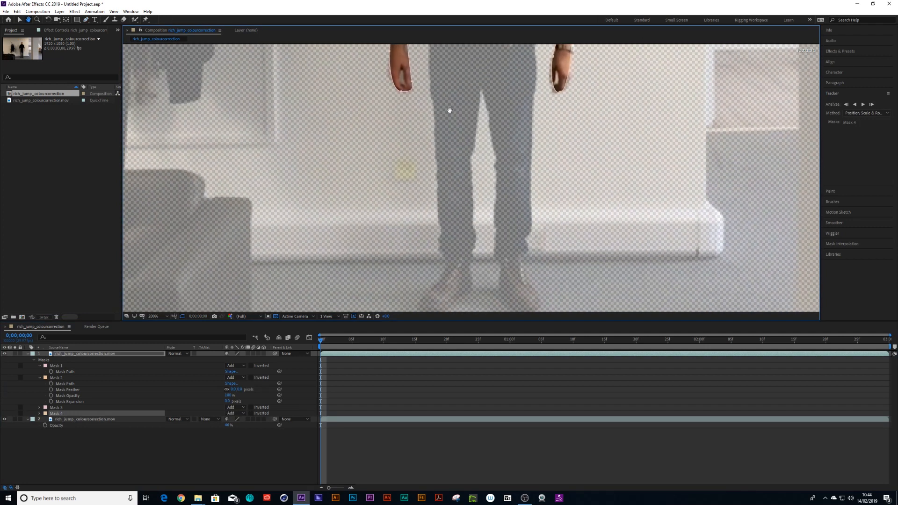
click(63, 451)
click(78, 355)
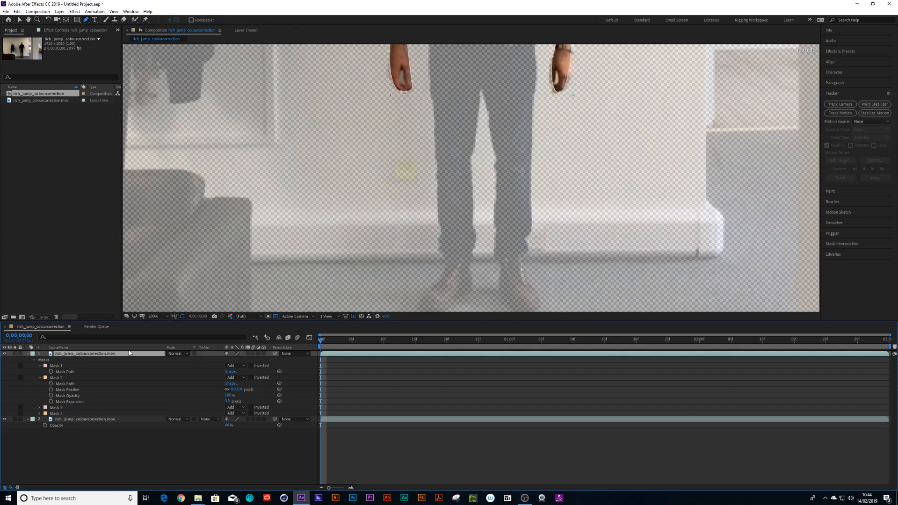
key(comma)
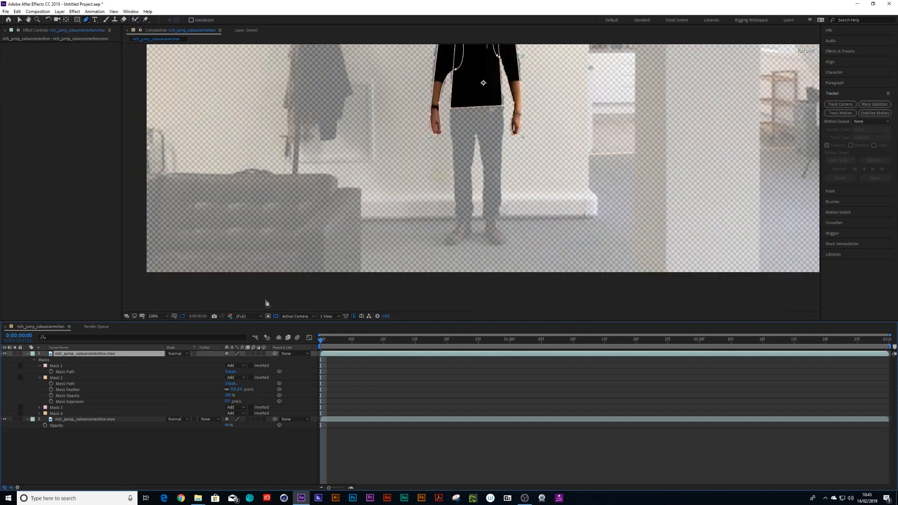
key(period)
drag(437, 67, 436, 130)
key(g)
click(433, 95)
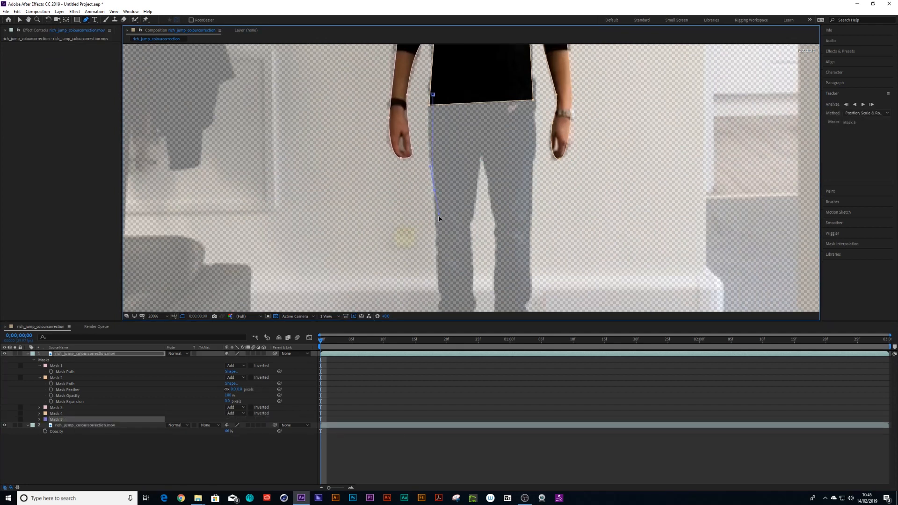
drag(444, 294, 462, 129)
click(461, 151)
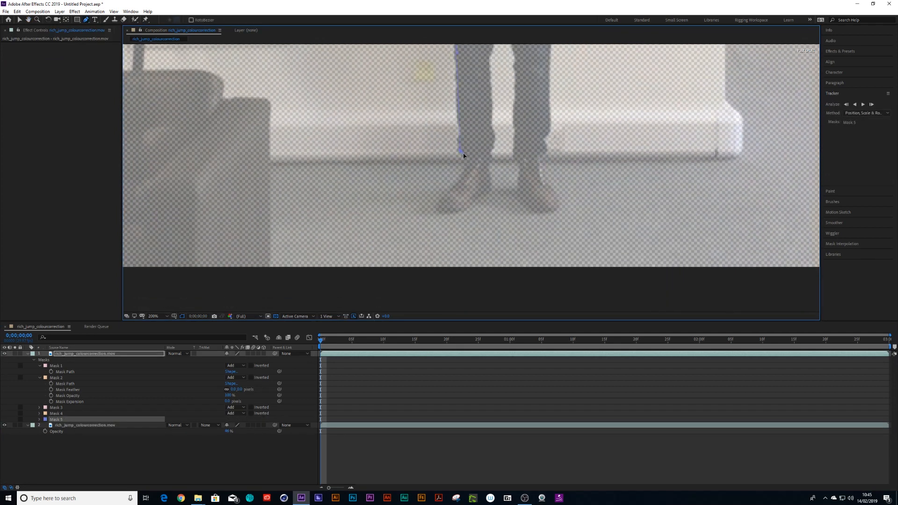
drag(499, 126, 495, 287)
click(488, 223)
drag(487, 86, 461, 87)
click(449, 92)
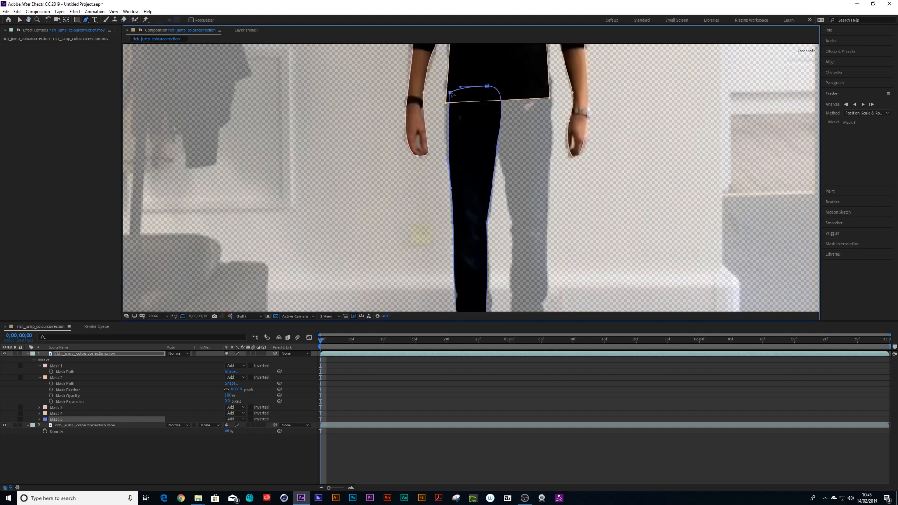
- Draw a sixth Pen-tool mask around the leg on the right of the frame
click(41, 448)
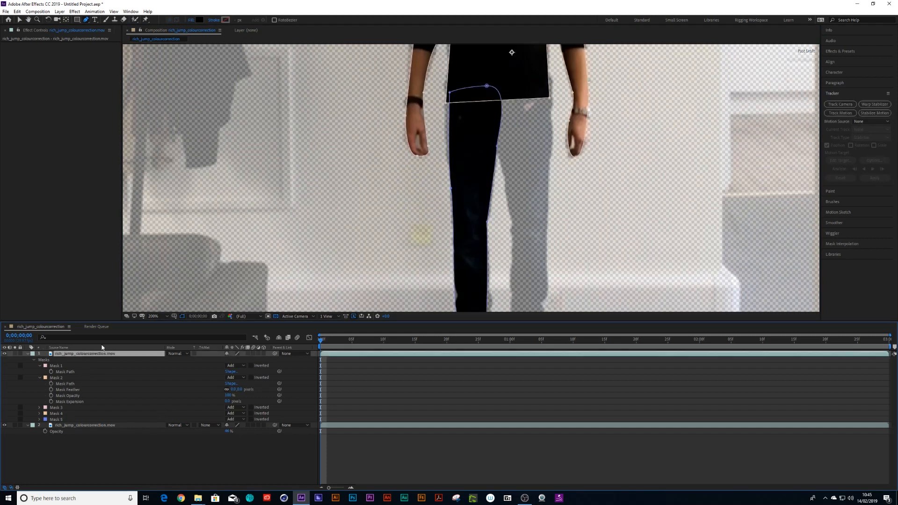
click(508, 86)
drag(498, 156, 509, 196)
drag(516, 229, 522, 112)
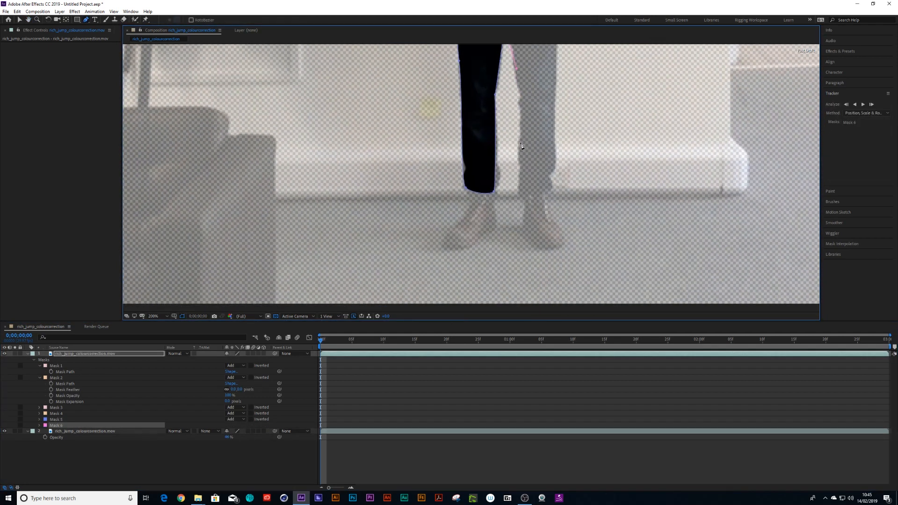
drag(521, 197, 528, 201)
drag(531, 238, 542, 245)
drag(559, 246, 568, 239)
click(544, 206)
scroll(544, 159, up, 4)
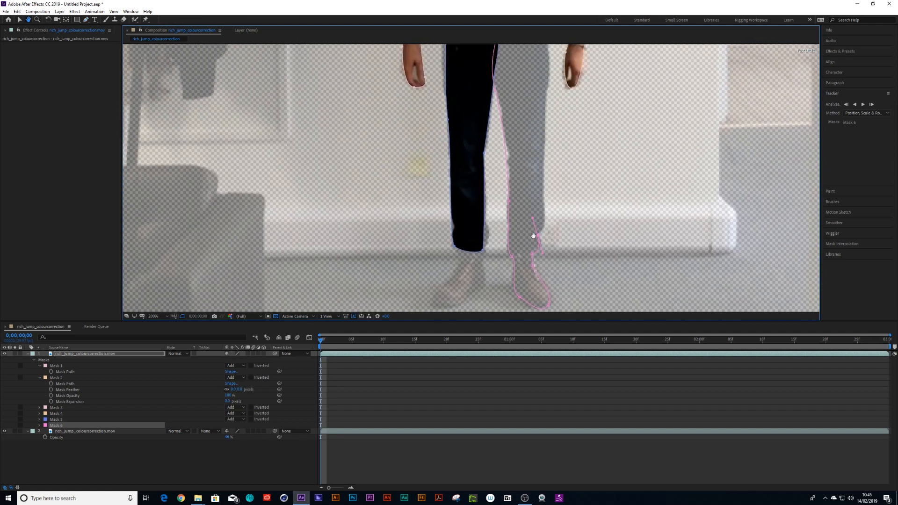
drag(534, 153, 528, 98)
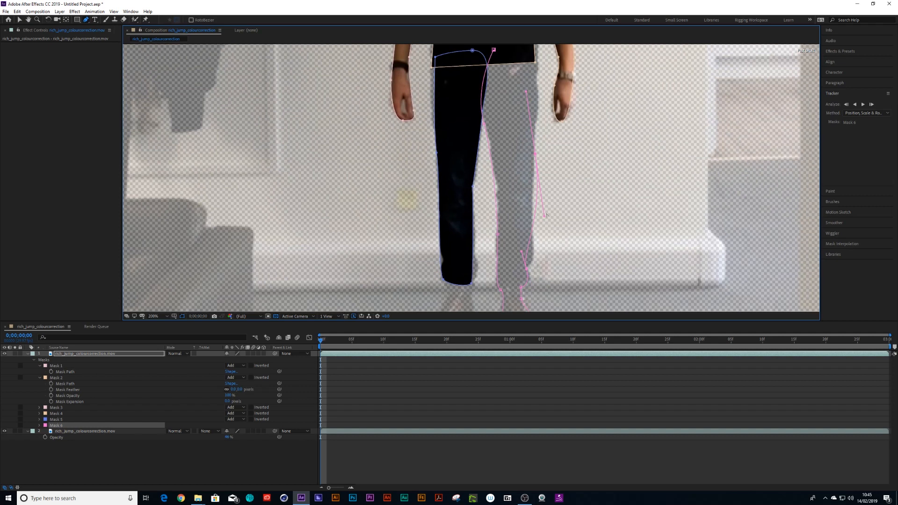
click(545, 290)
drag(537, 154, 534, 159)
drag(523, 97, 462, 144)
key(space)
click(20, 19)
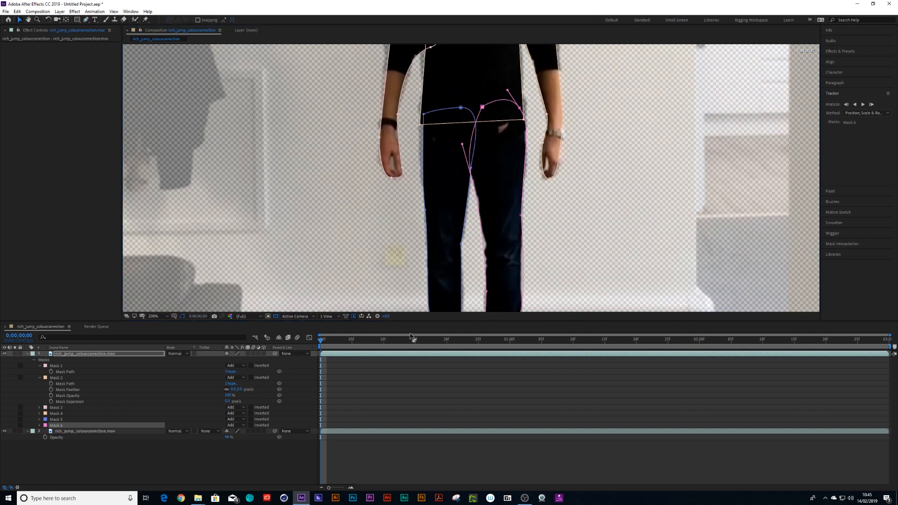
- Add a point to the left-leg mask and reshape it so it encloses the left shoe
click(413, 370)
key(comma)
key(period)
key(comma)
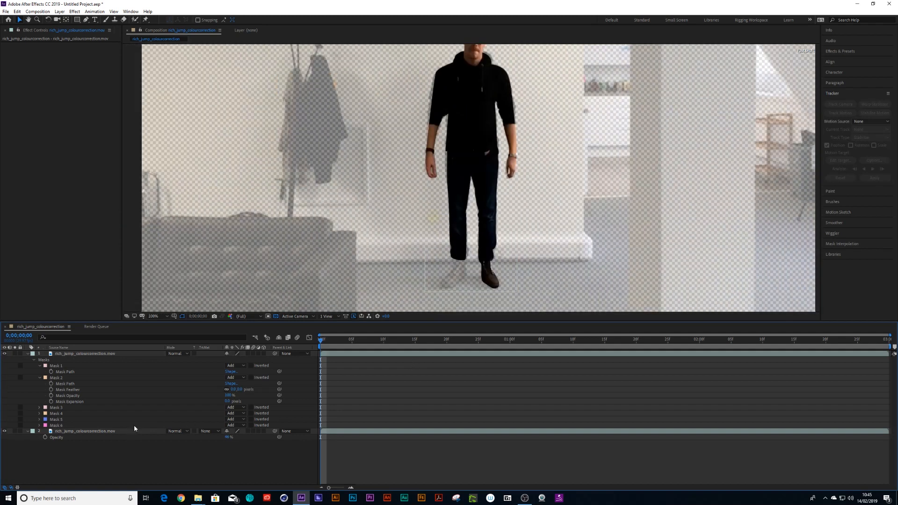
click(59, 421)
drag(428, 292, 438, 187)
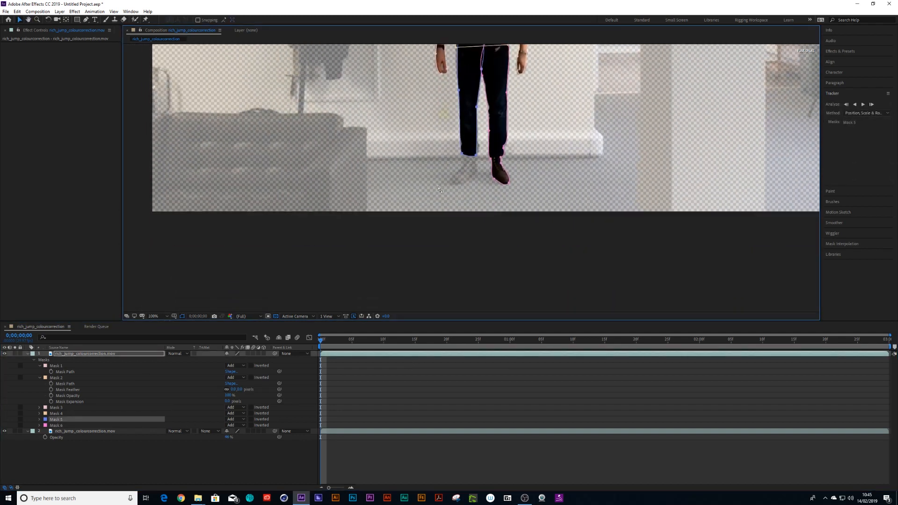
key(period)
click(86, 20)
click(459, 133)
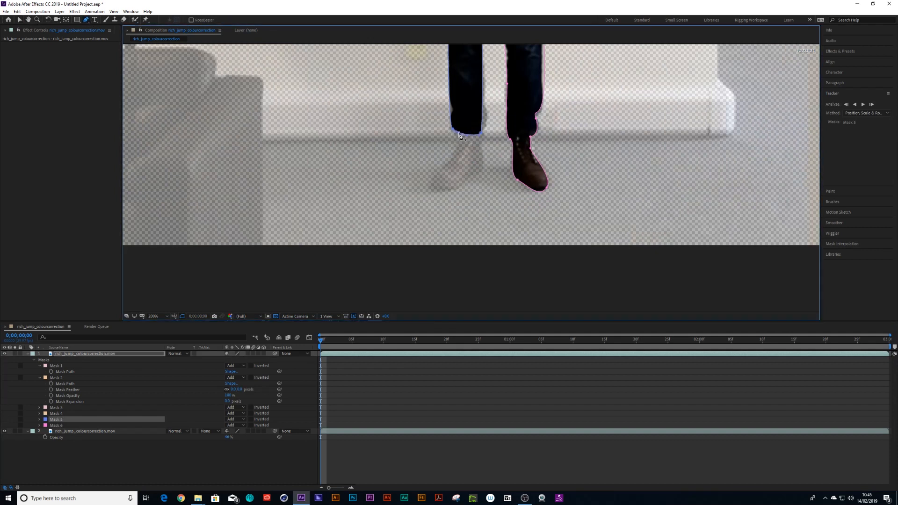
click(19, 19)
drag(458, 134, 502, 198)
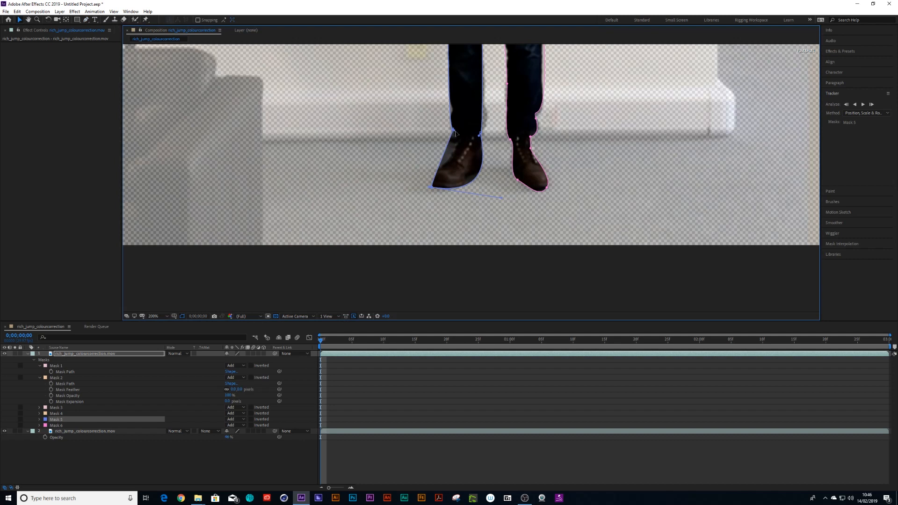
drag(457, 135, 450, 171)
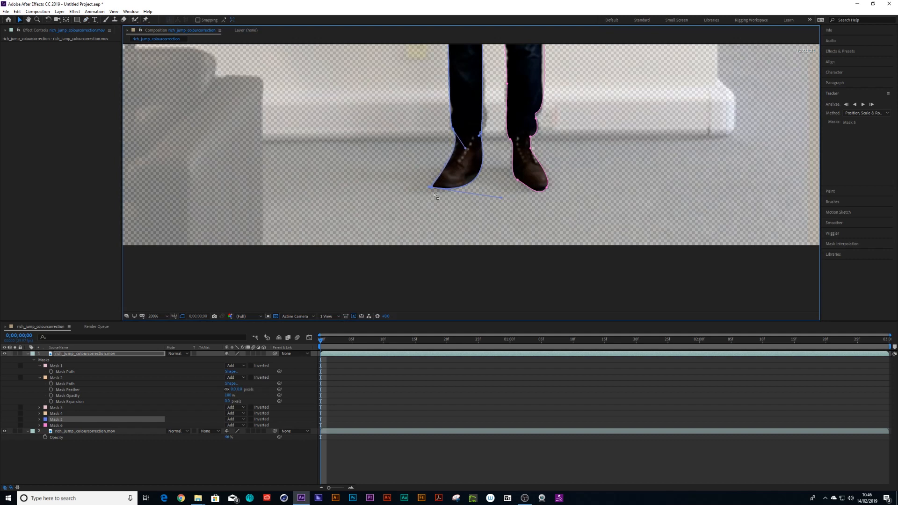
scroll(441, 187, up, 2)
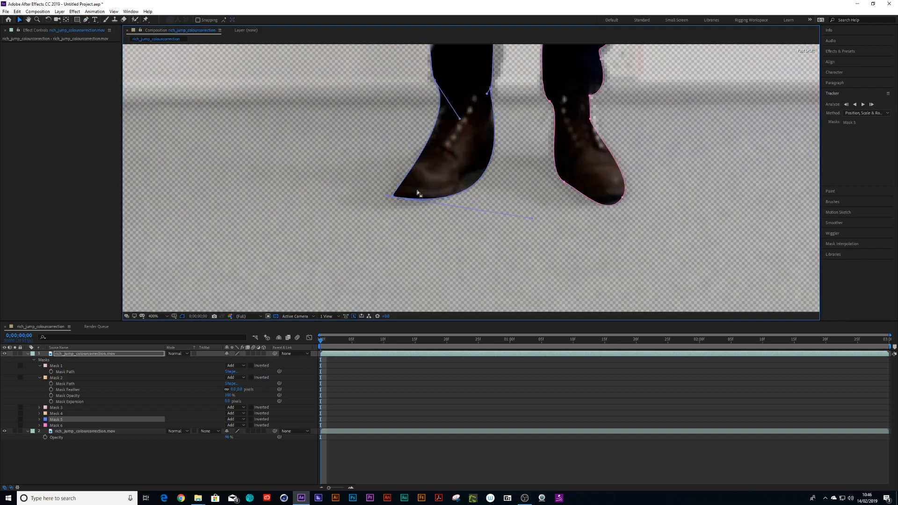
click(85, 20)
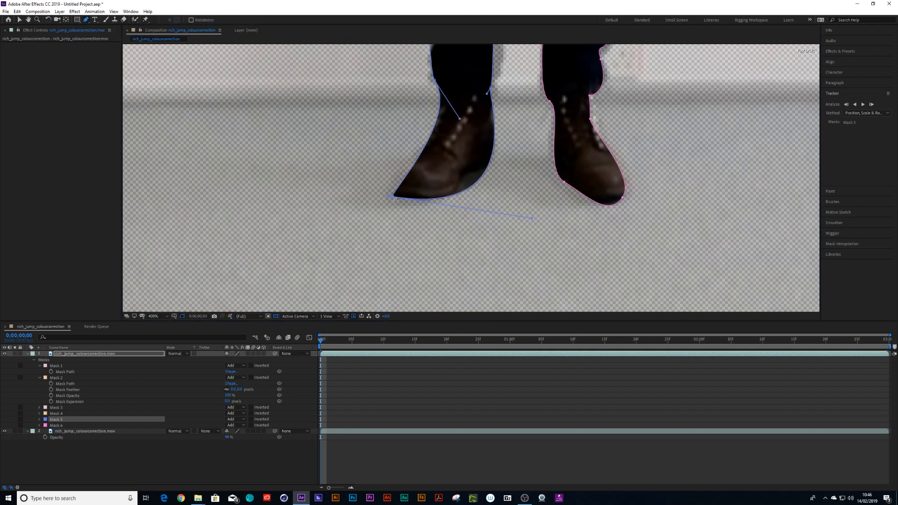
drag(394, 199, 503, 218)
click(382, 410)
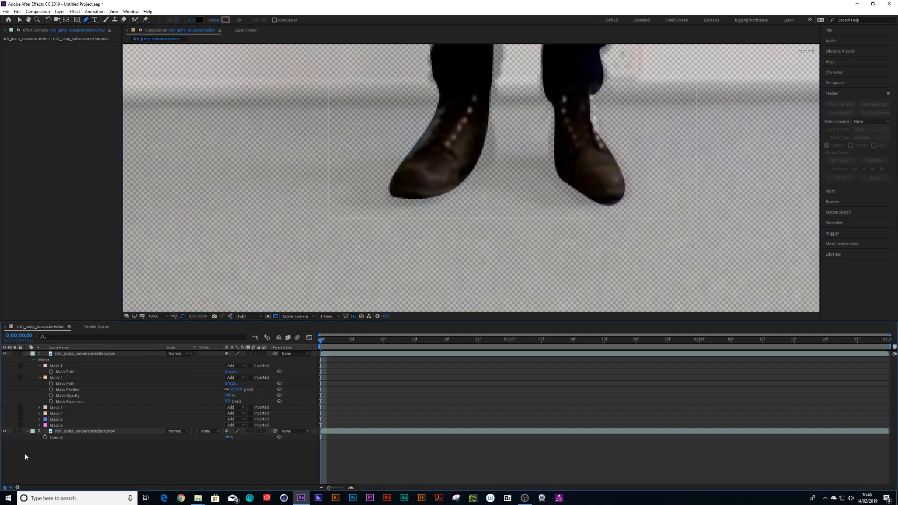
- Collapse the mask properties and rename the first mask as head
click(40, 366)
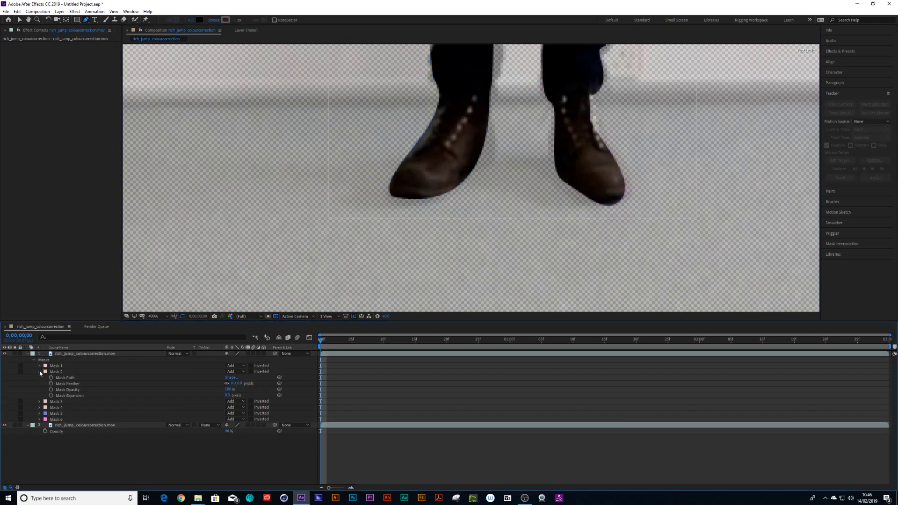
click(40, 372)
key(comma)
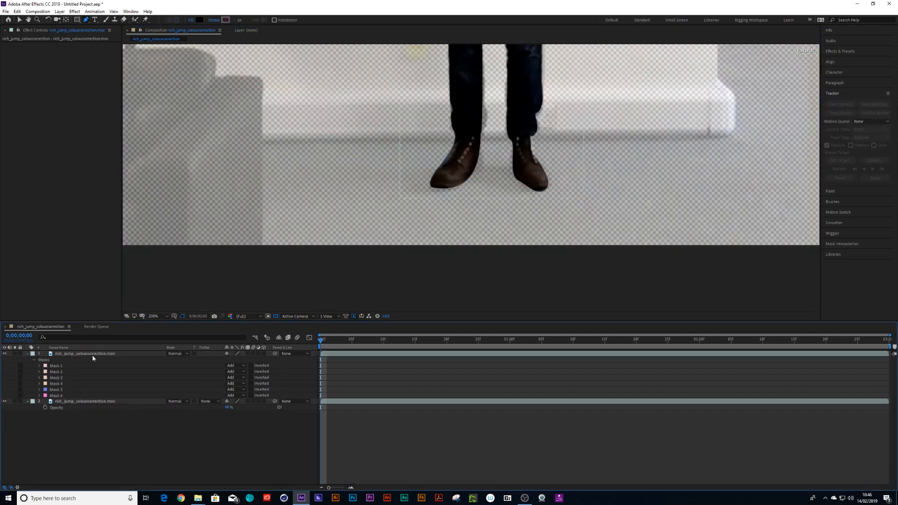
key(comma)
key(comma)
key(comma)
key(period)
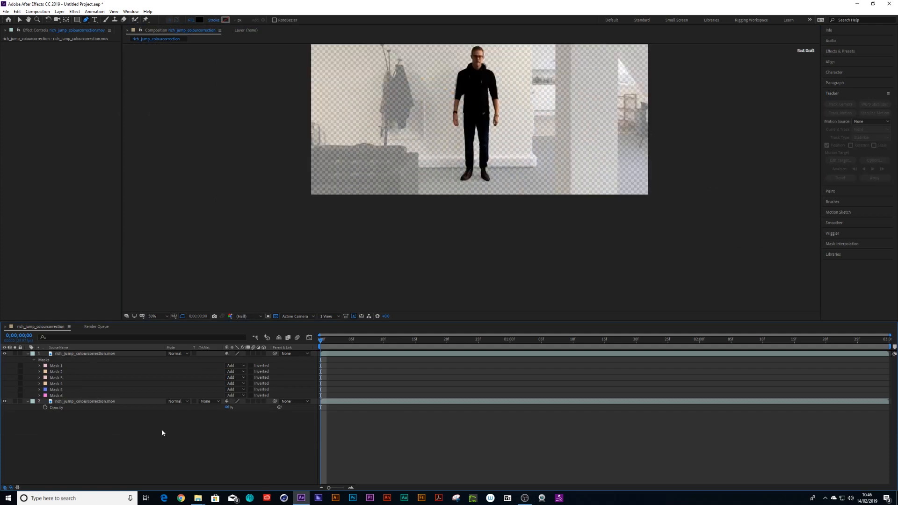
click(57, 366)
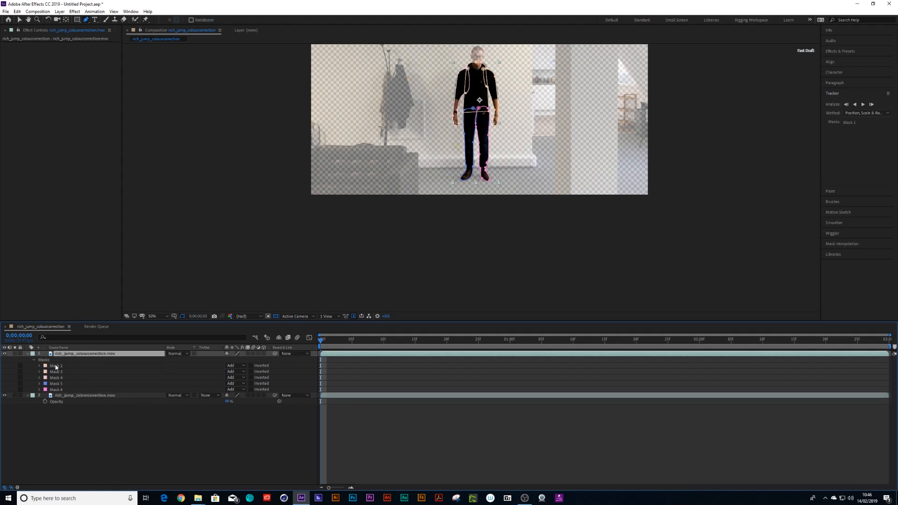
double_click(59, 367)
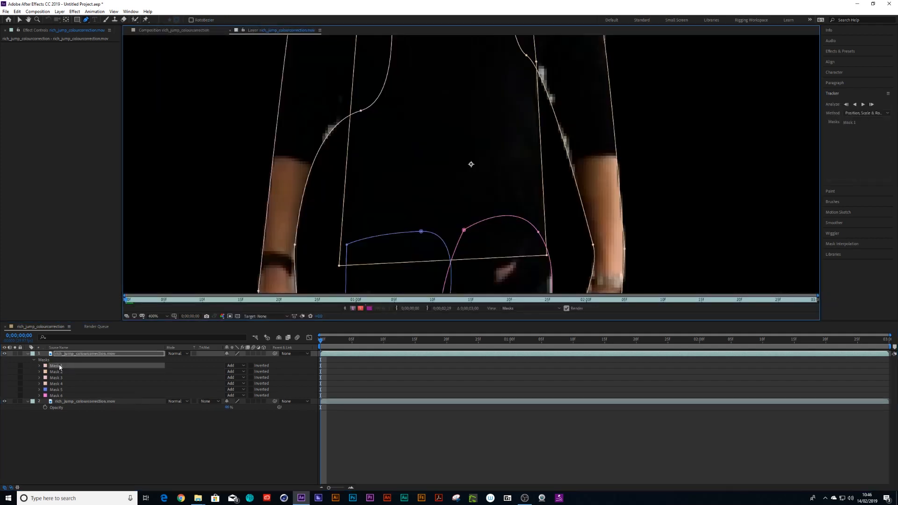
key(Return)
text(head)
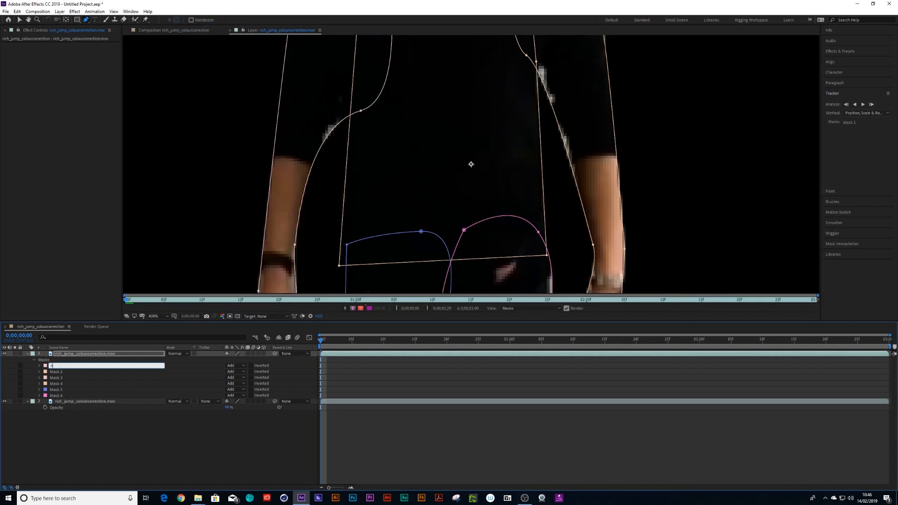
key(Return)
click(196, 31)
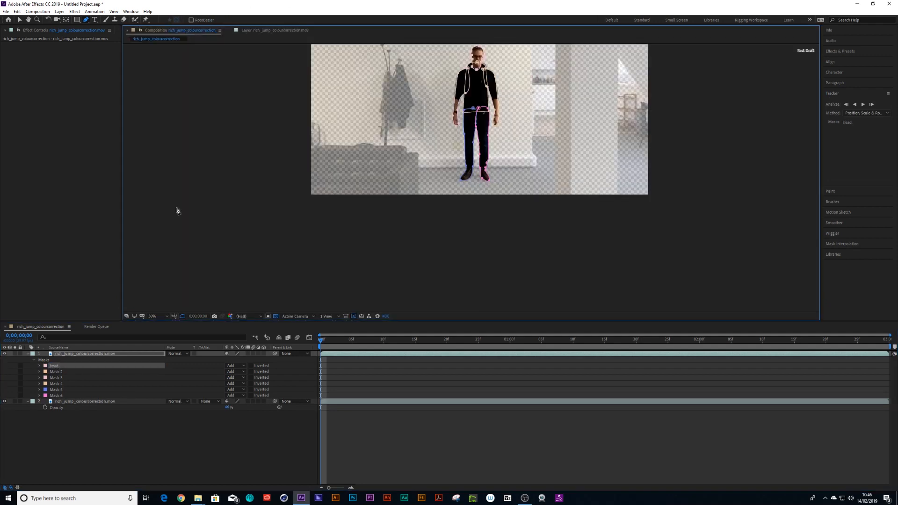
click(60, 372)
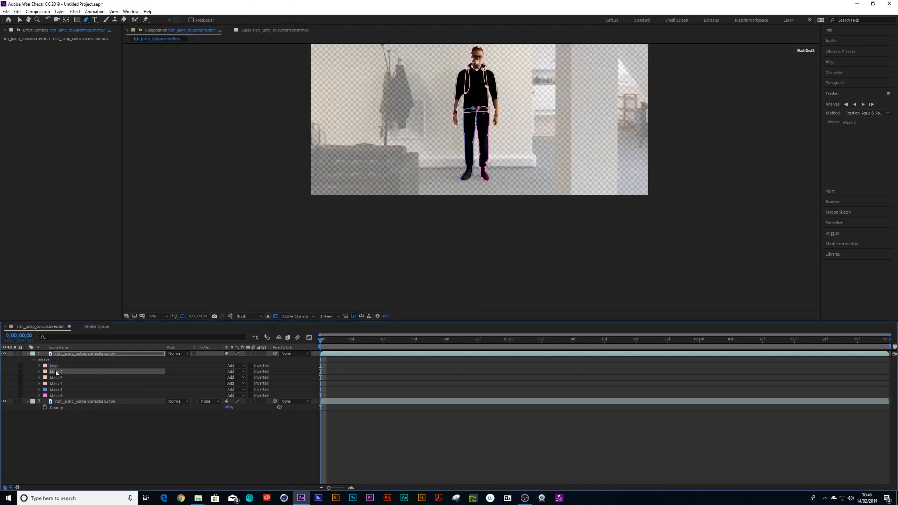
click(40, 371)
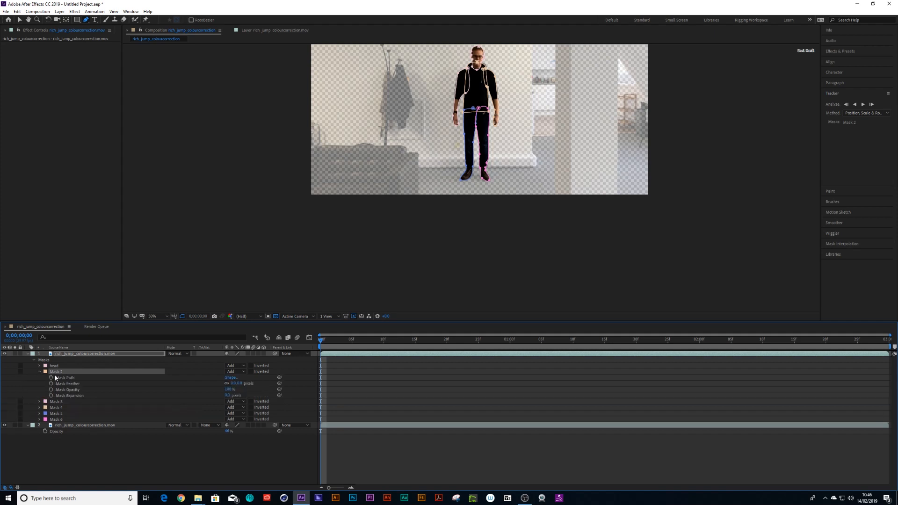
click(59, 379)
click(64, 460)
click(65, 381)
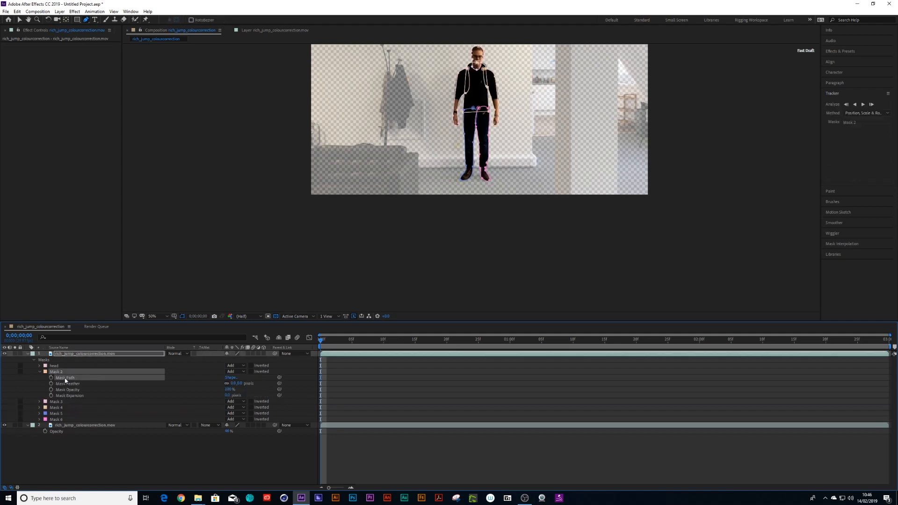
key(Delete)
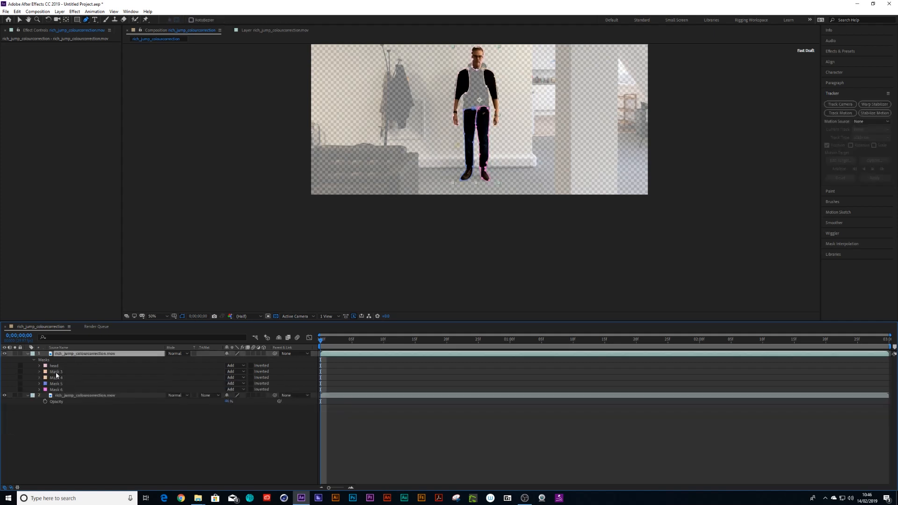
key(ctrl+z)
- Rename the second mask as chest
double_click(57, 372)
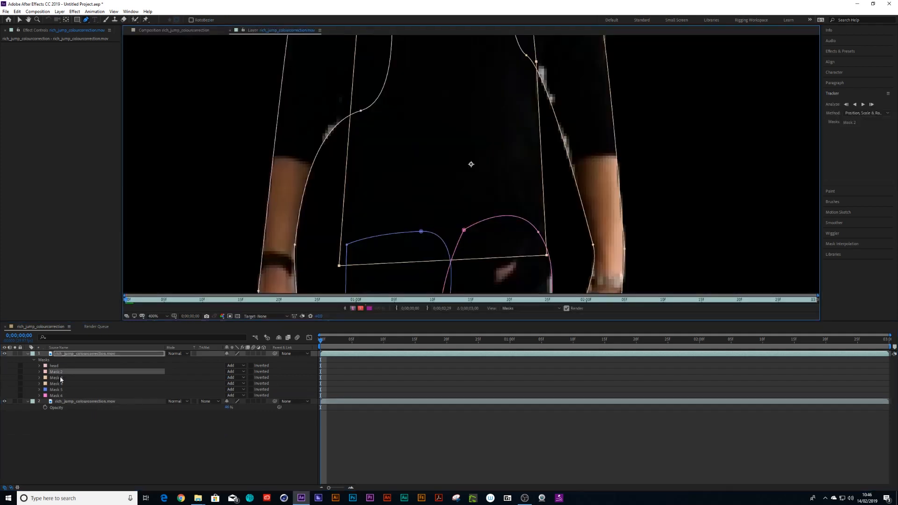
key(Return)
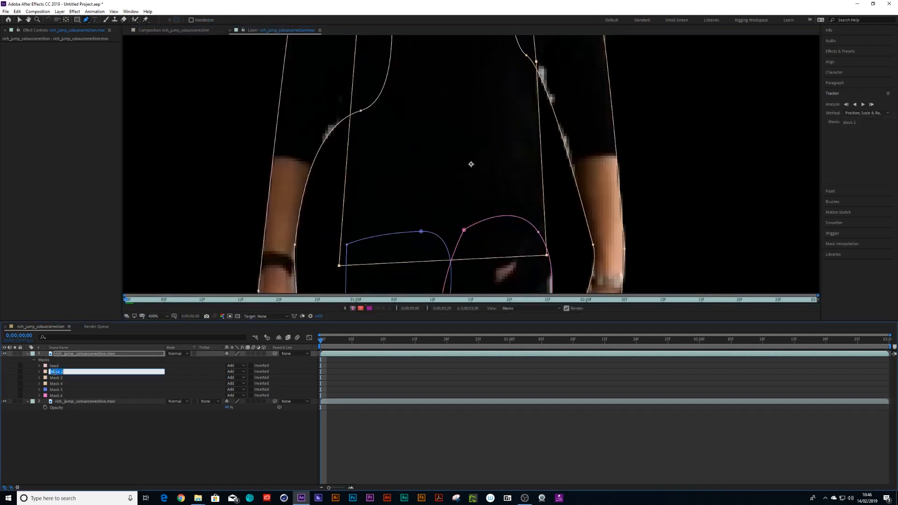
text(chest)
key(Return)
click(169, 30)
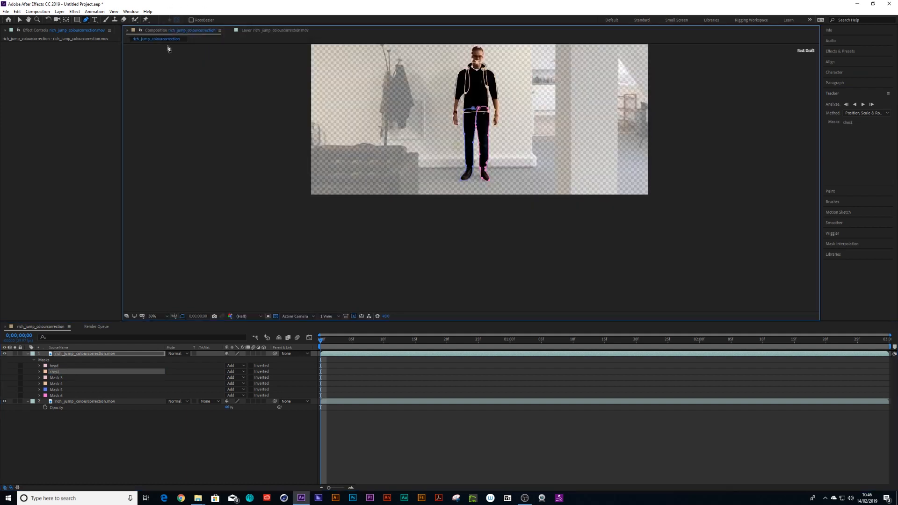
- Rename the third mask as left arm
click(56, 378)
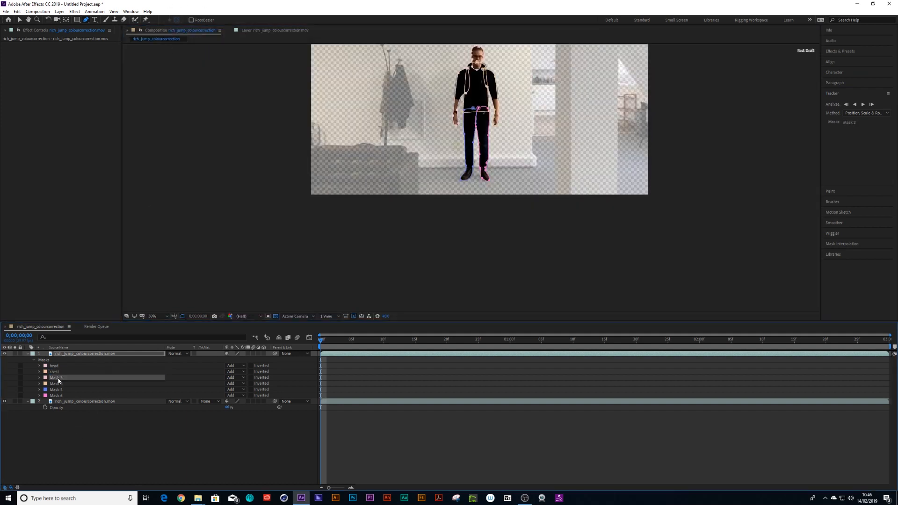
key(Delete)
key(ctrl+z)
key(Return)
text(lef)
key(Return)
- Rename the fourth mask as right arm
click(60, 385)
key(Delete)
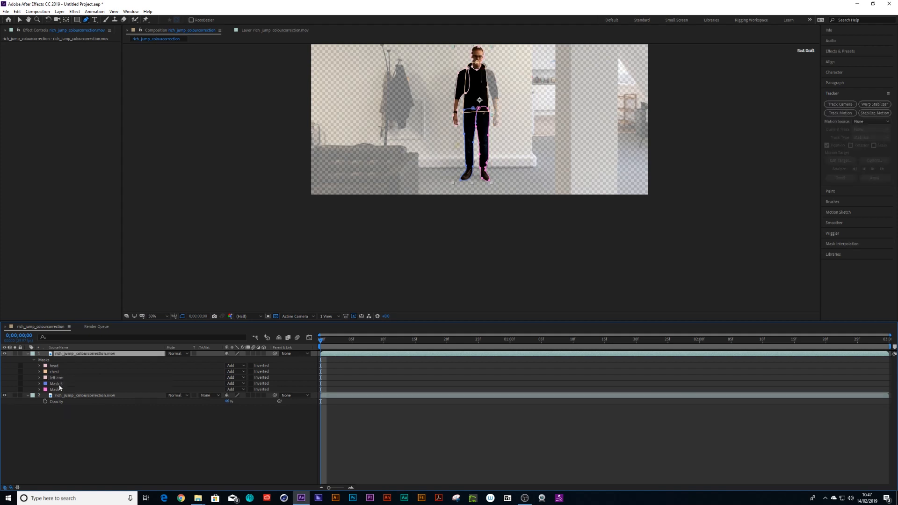
key(ctrl+z)
key(Return)
text(right arm)
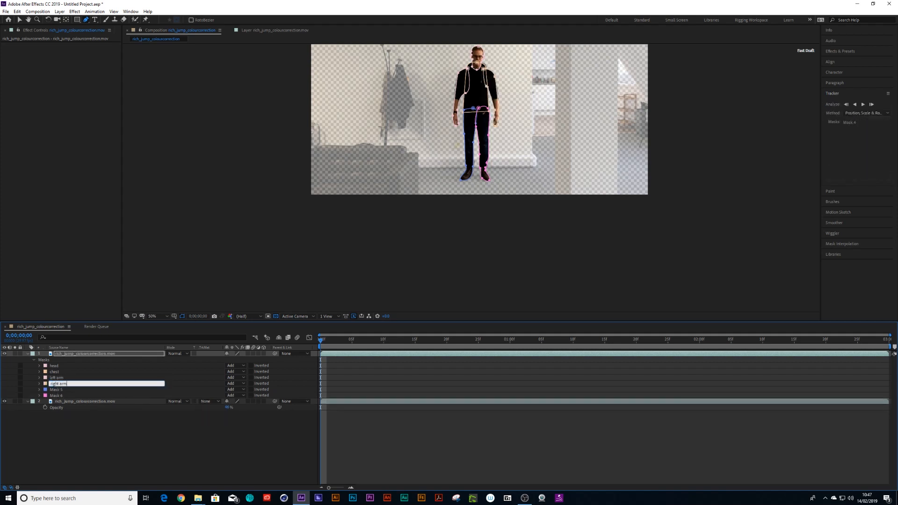
key(Return)
- Rename the fifth mask as left leg
click(60, 389)
key(Delete)
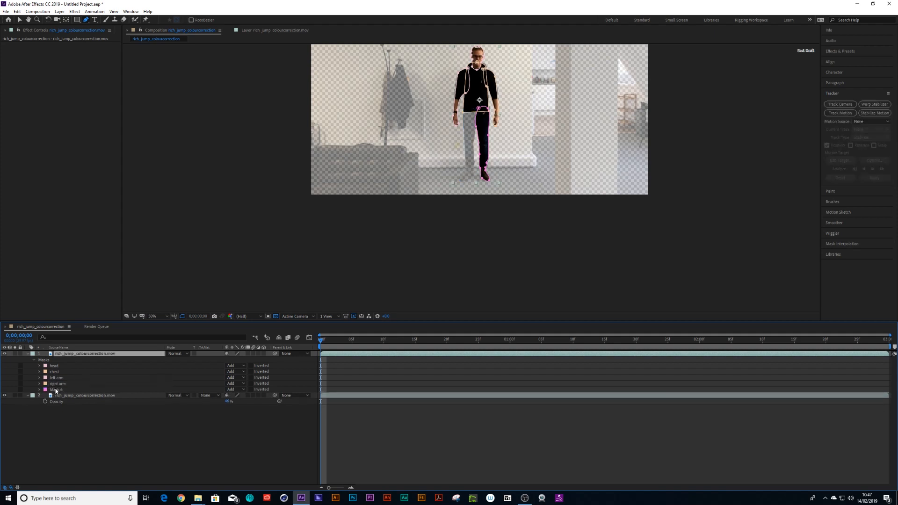
key(ctrl+z)
key(Return)
text(left leg)
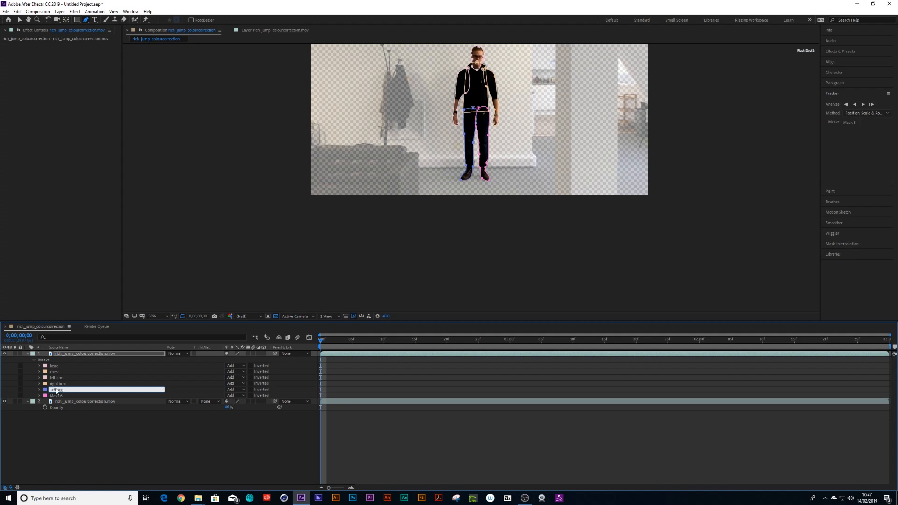
key(Return)
- Rename the sixth mask as right leg
click(54, 396)
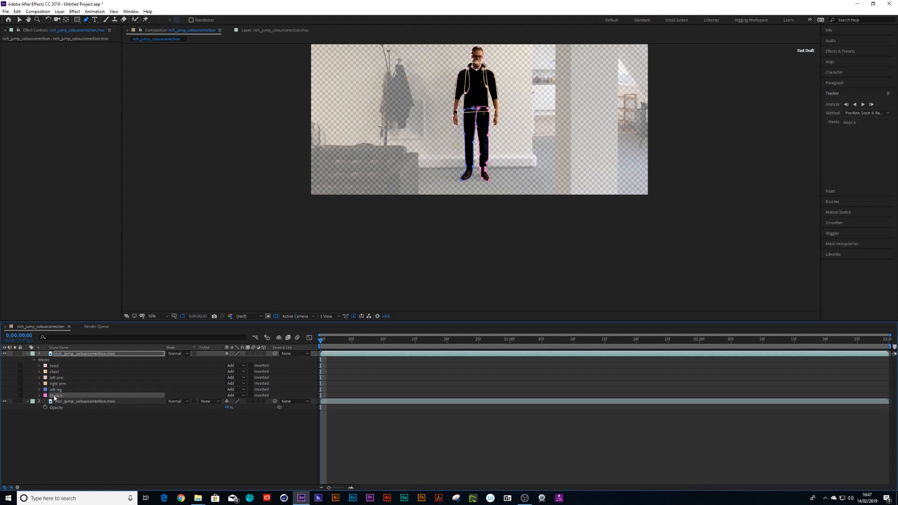
key(Delete)
key(ctrl+z)
key(Return)
text(right)
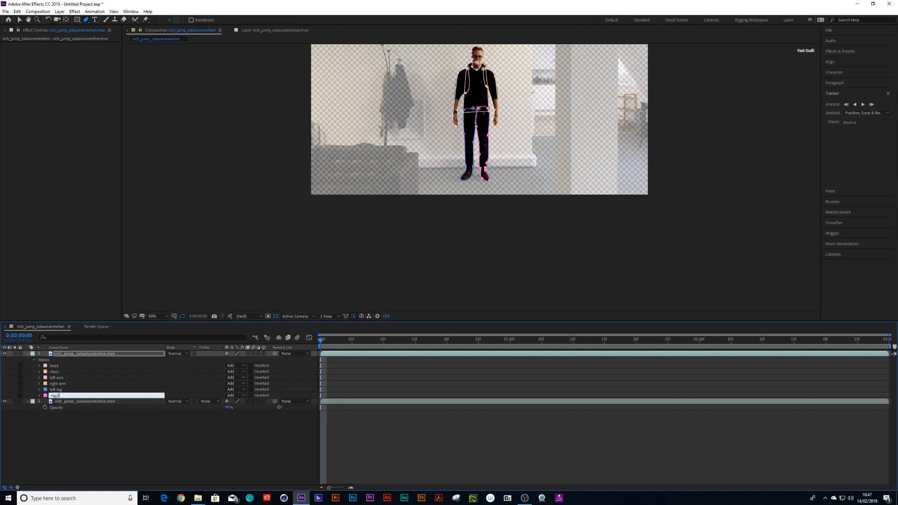
text(ight leg)
key(Return)
click(68, 428)
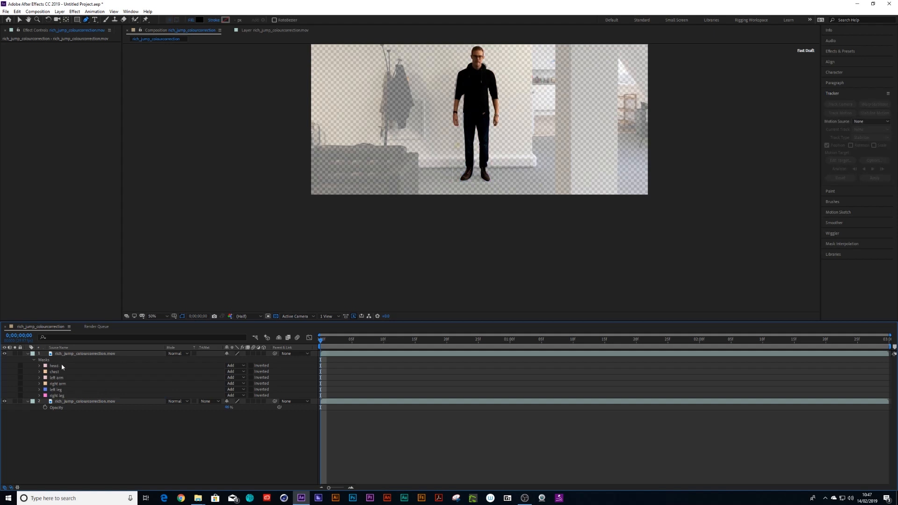
- Filter the footage layer's properties by "path" to reveal the Mask Path of every mask
click(74, 354)
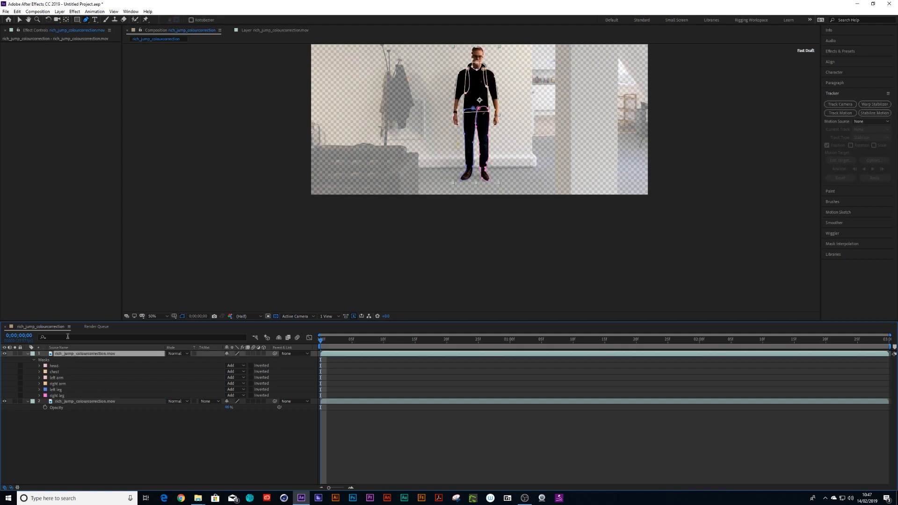
click(60, 337)
text(path)
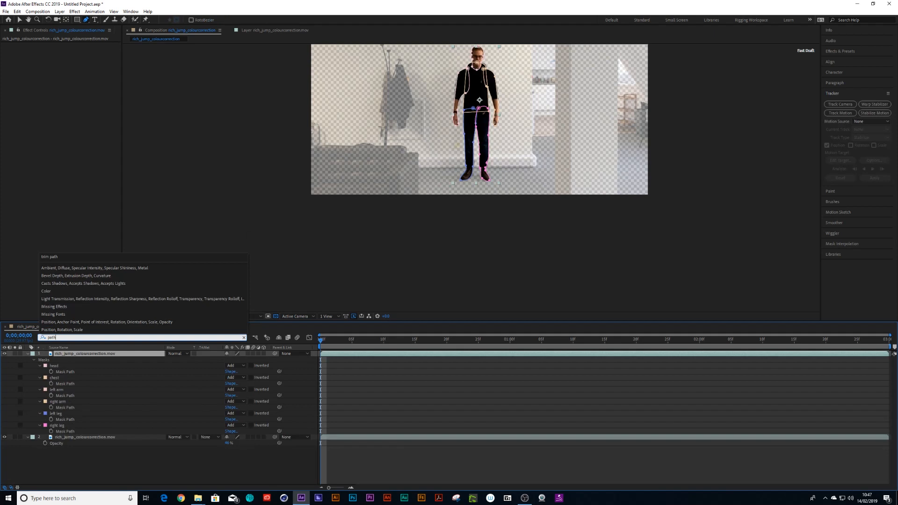
click(65, 373)
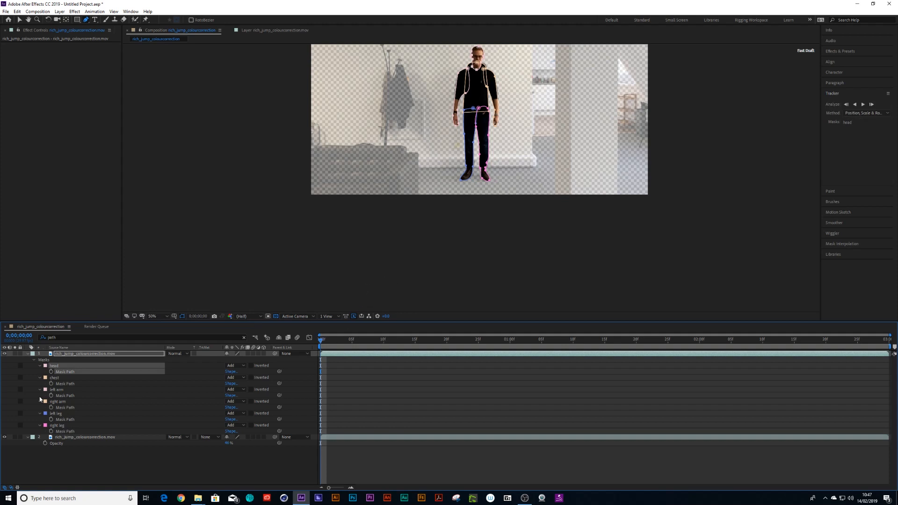
- Move to frame 10 and reshape the left arm mask to follow the raised arm
click(6, 437)
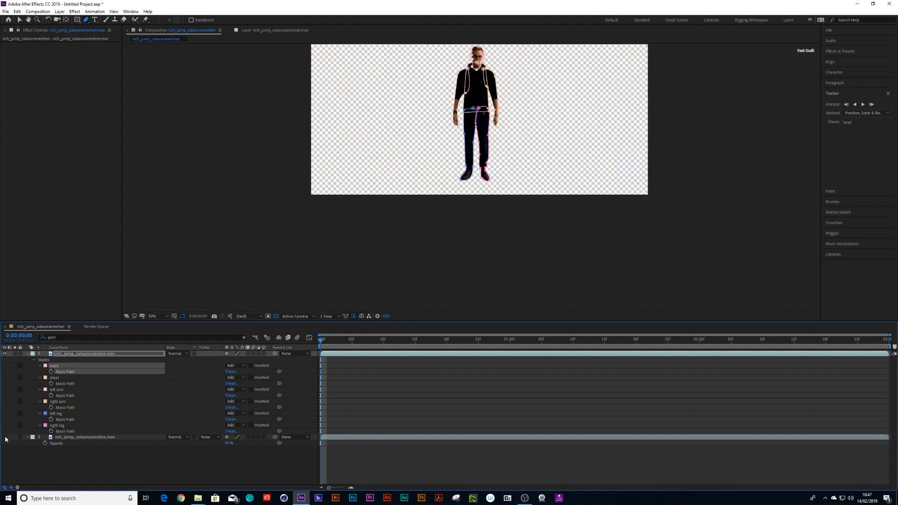
click(5, 438)
key(h)
drag(495, 158, 452, 228)
key(g)
scroll(493, 200, up, 1)
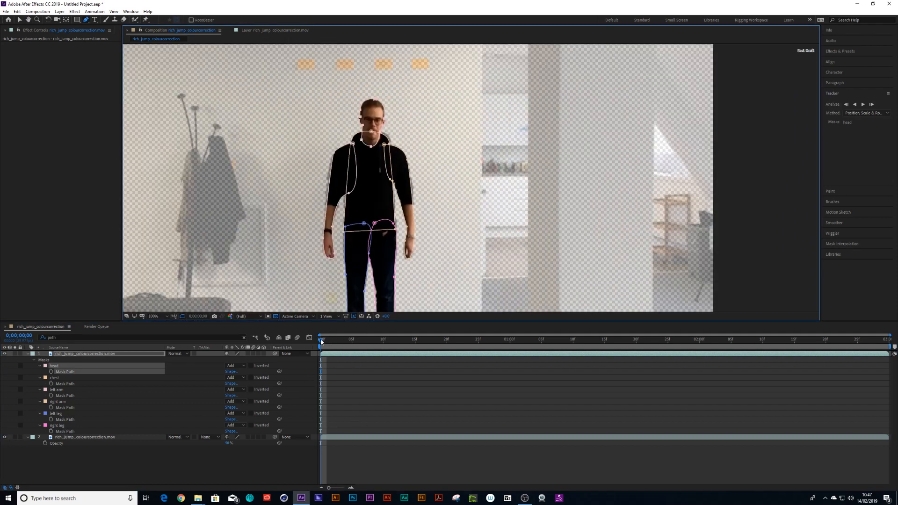
drag(321, 342, 389, 344)
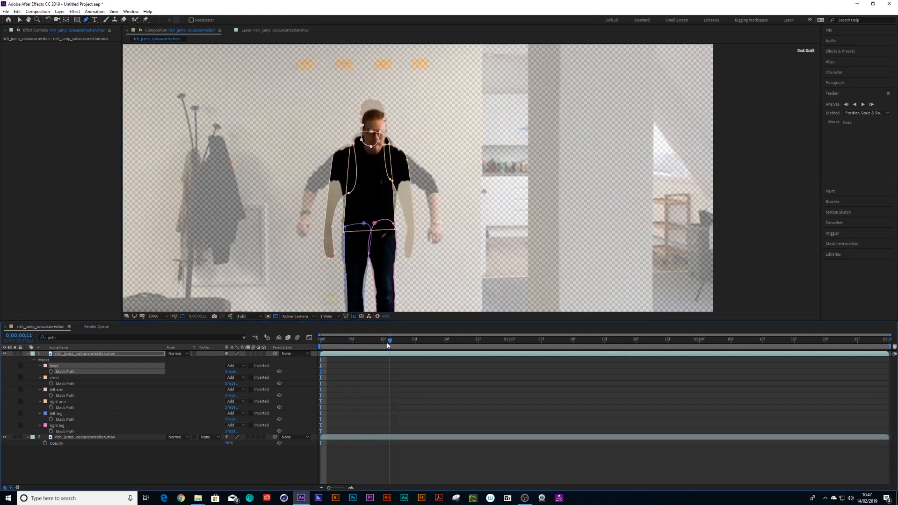
click(66, 391)
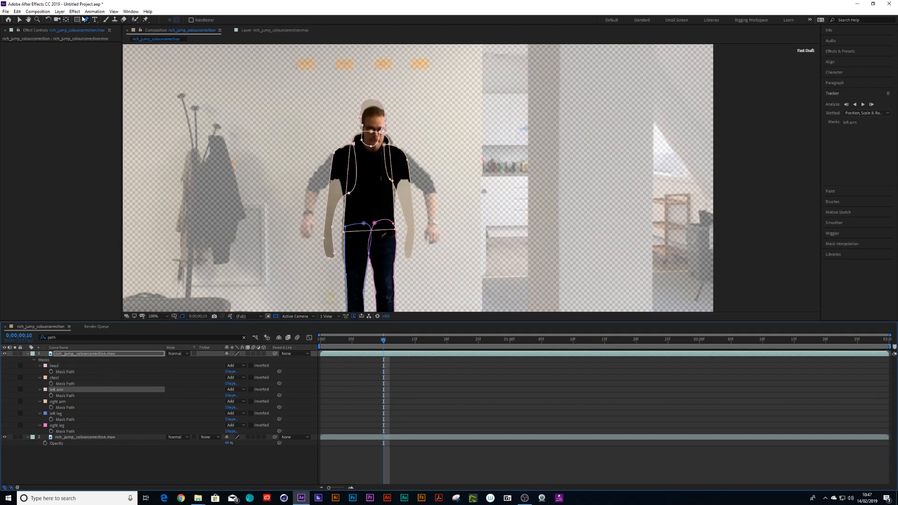
click(19, 20)
click(321, 245)
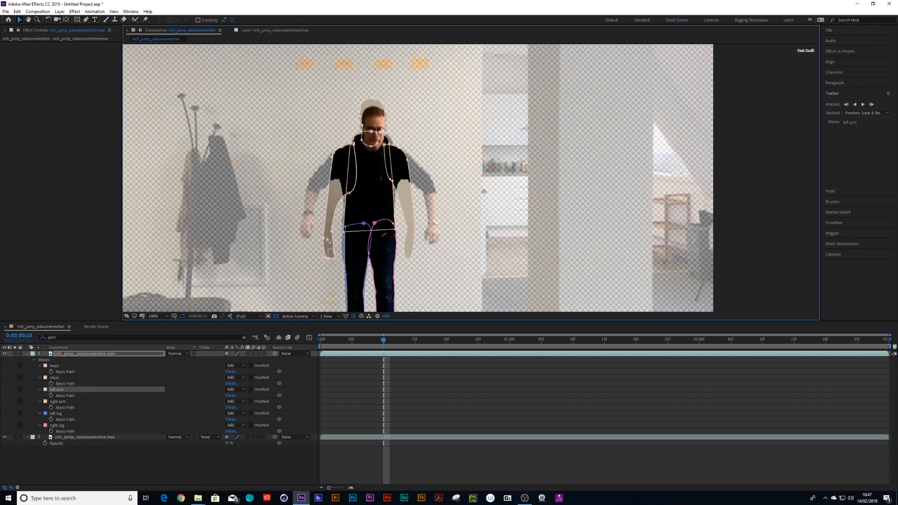
drag(327, 241, 324, 194)
click(375, 205)
click(323, 193)
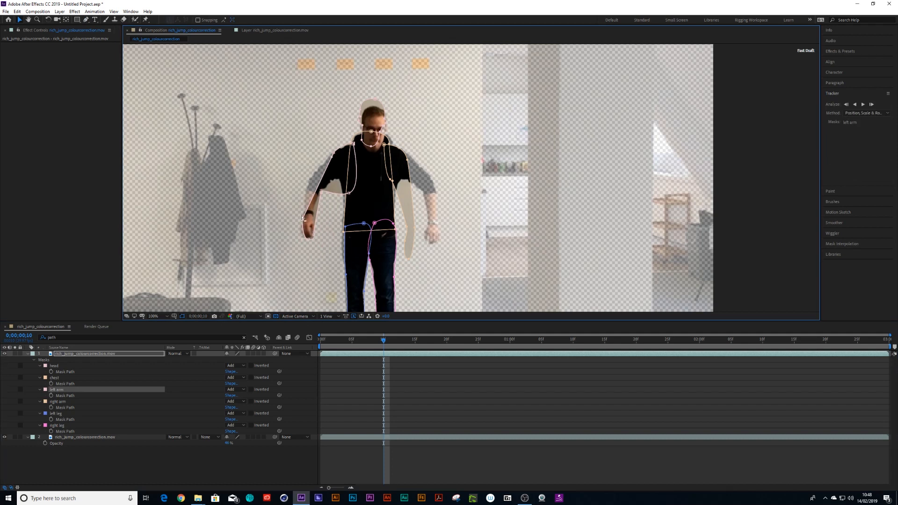
drag(333, 153, 326, 198)
click(321, 190)
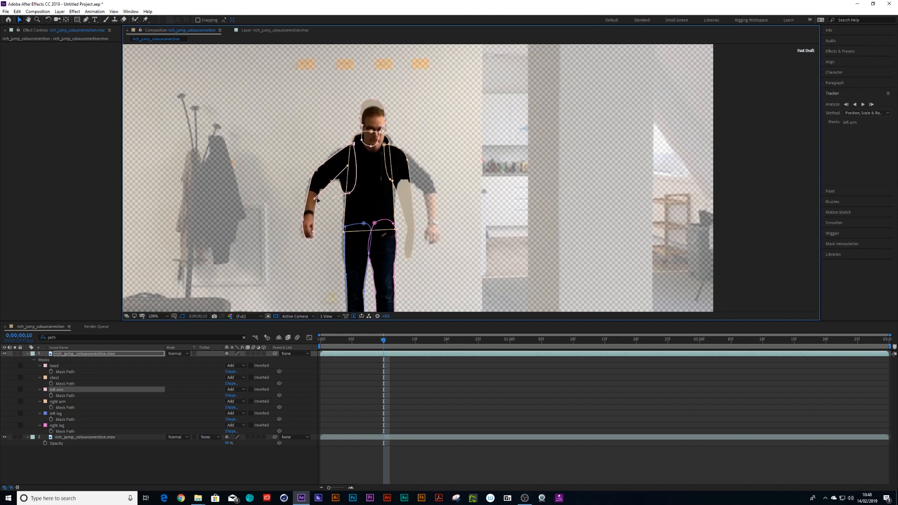
- Reshape the right arm mask to follow the raised right arm at frame 10
click(405, 179)
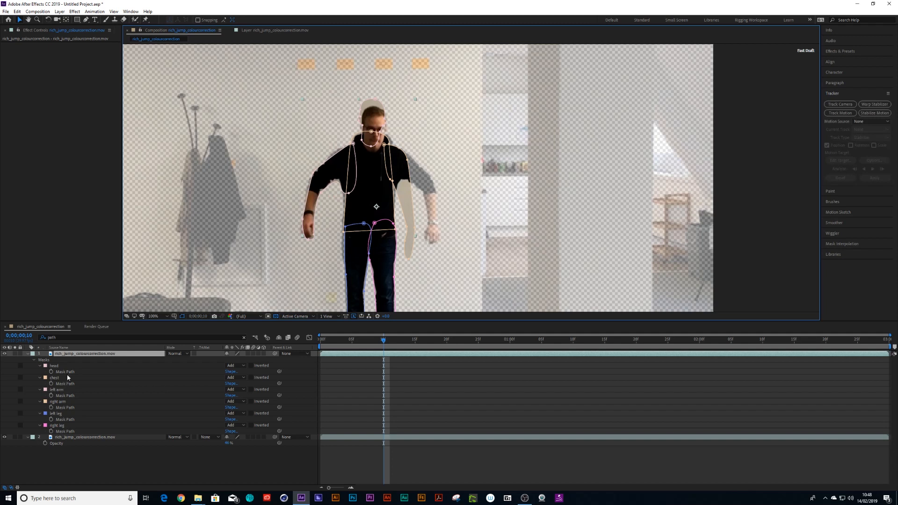
click(60, 402)
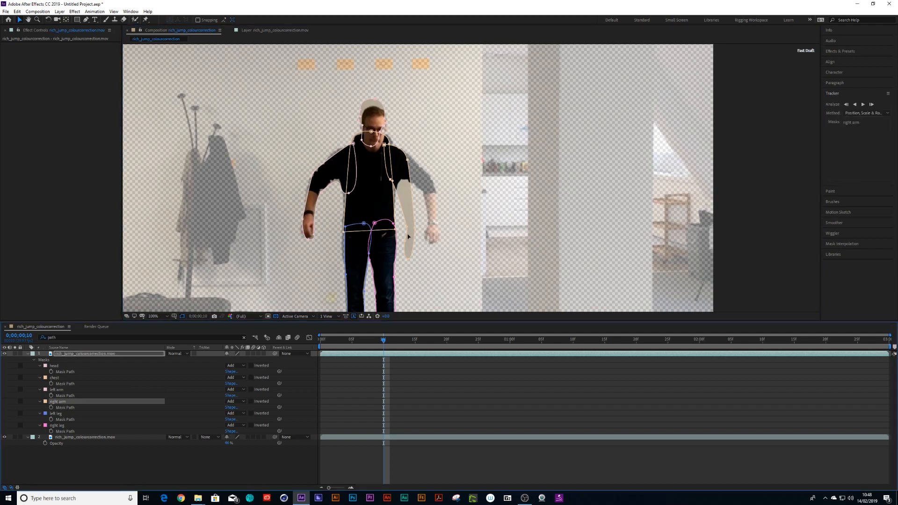
drag(424, 218, 421, 190)
click(435, 185)
click(399, 182)
drag(413, 160, 414, 154)
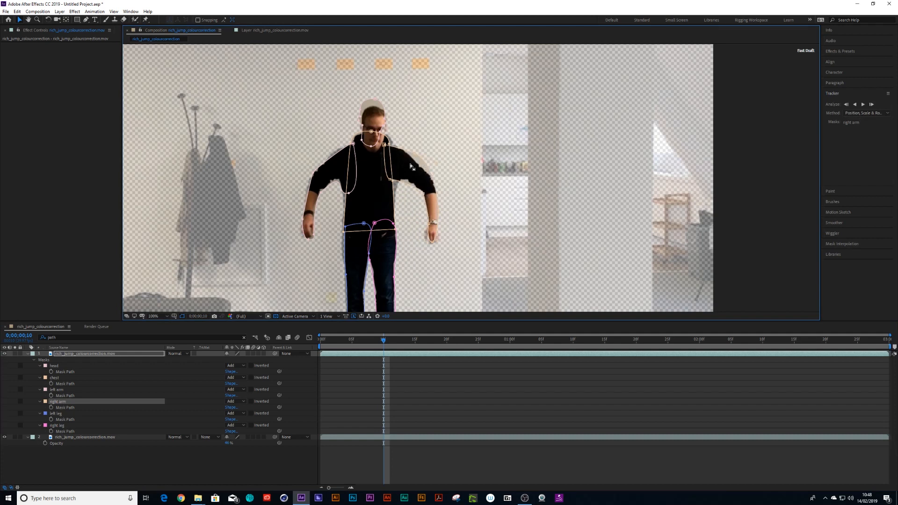
click(56, 366)
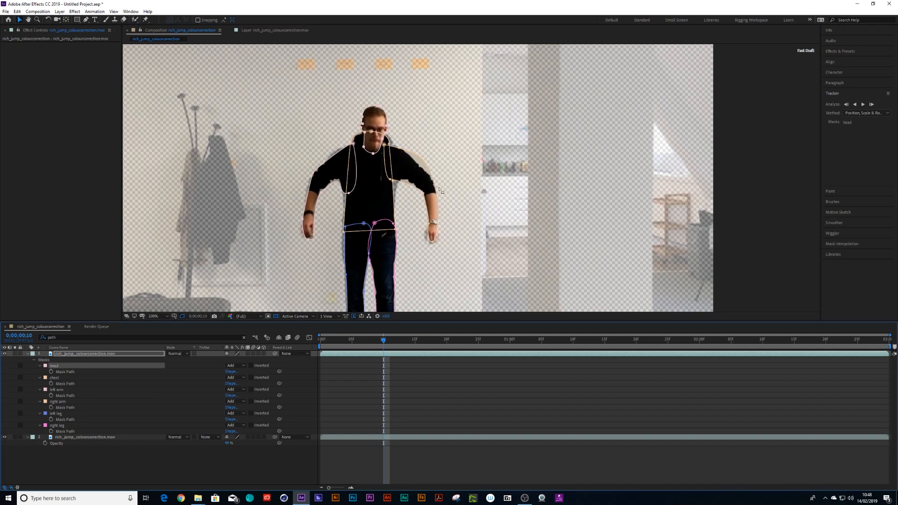
click(417, 157)
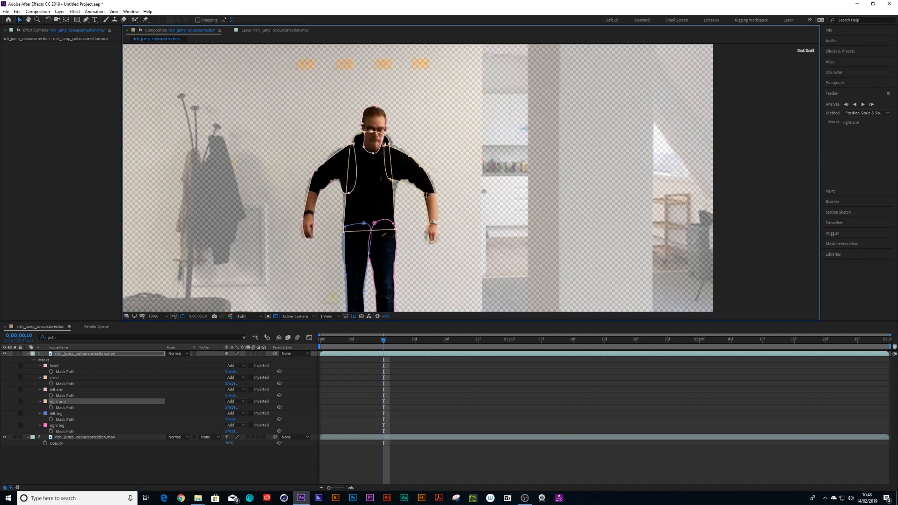
- Return to the first frame and set Mask Path keyframes on all six masks
drag(383, 340, 291, 361)
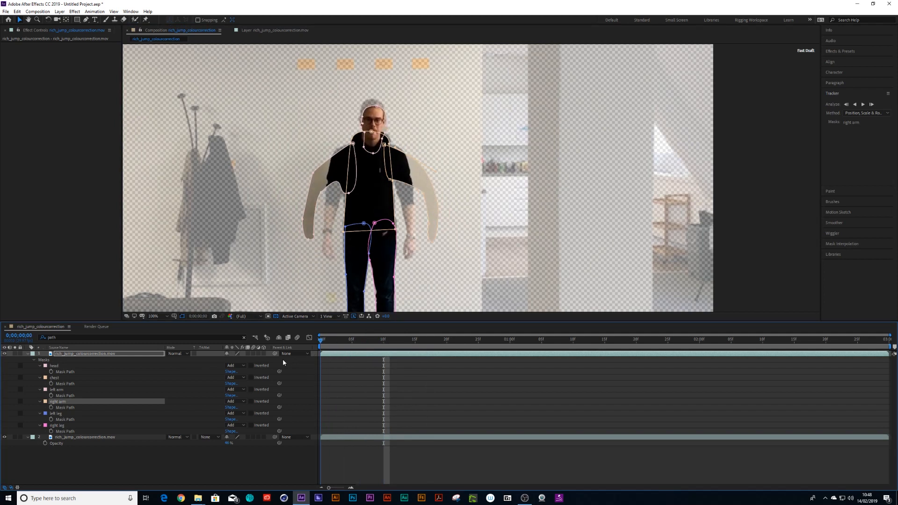
drag(337, 347, 265, 359)
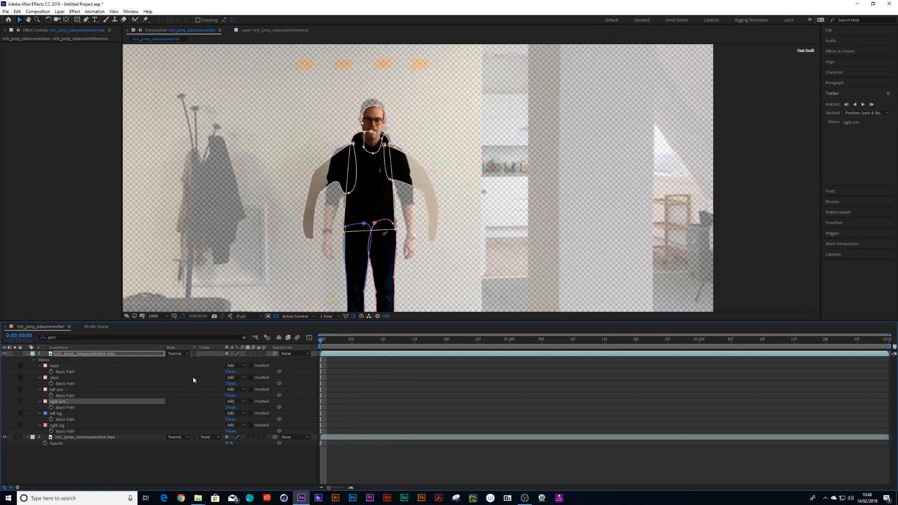
click(51, 371)
click(51, 383)
click(51, 395)
click(51, 407)
click(51, 419)
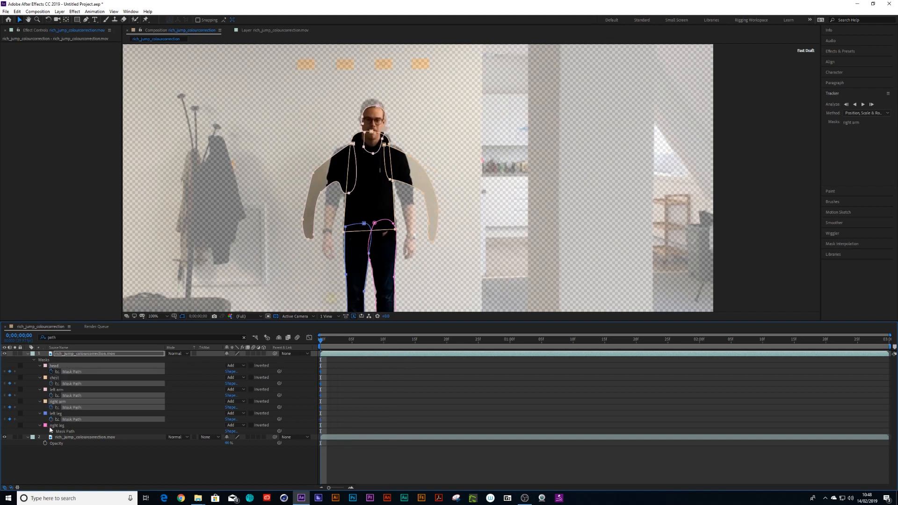
click(51, 431)
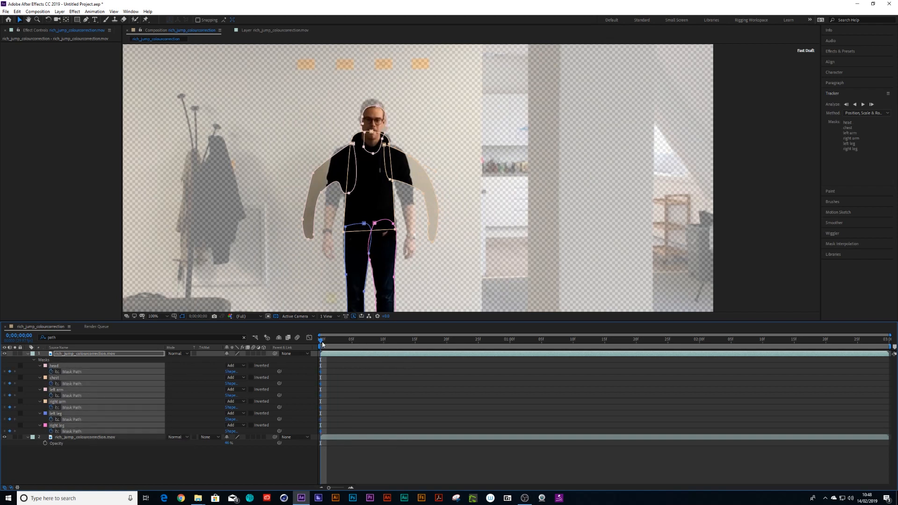
- Undo the frame-10 arm mask edits while restoring the first-frame Mask Path keyframes
drag(321, 344, 297, 354)
key(ctrl+z)
key(ctrl+z)
key(ctrl+z)
key(ctrl+z)
key(ctrl+z)
key(ctrl+z)
key(ctrl+z)
key(ctrl+z)
key(ctrl+z)
key(ctrl+z)
key(ctrl+z)
key(ctrl+z)
key(ctrl+z)
key(ctrl+z)
key(ctrl+z)
key(ctrl+z)
key(ctrl+z)
key(ctrl+z)
key(ctrl+z)
key(ctrl+z)
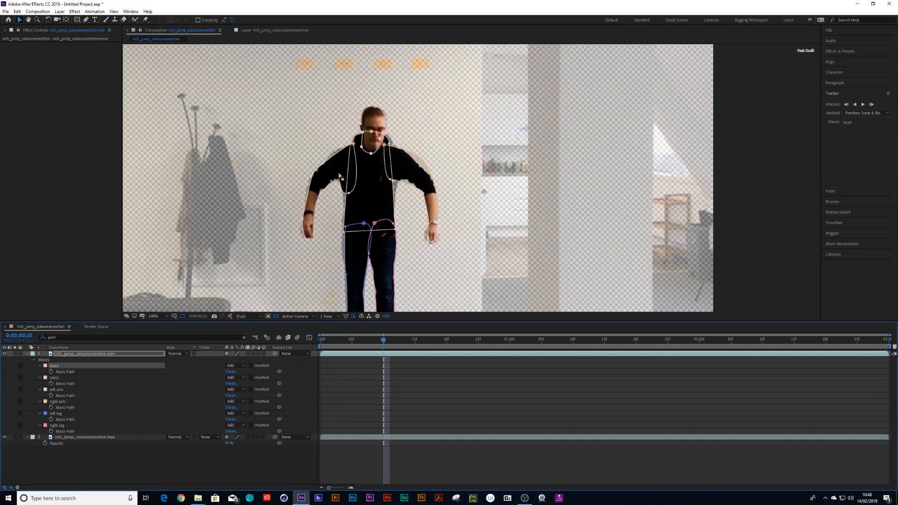
key(ctrl+z)
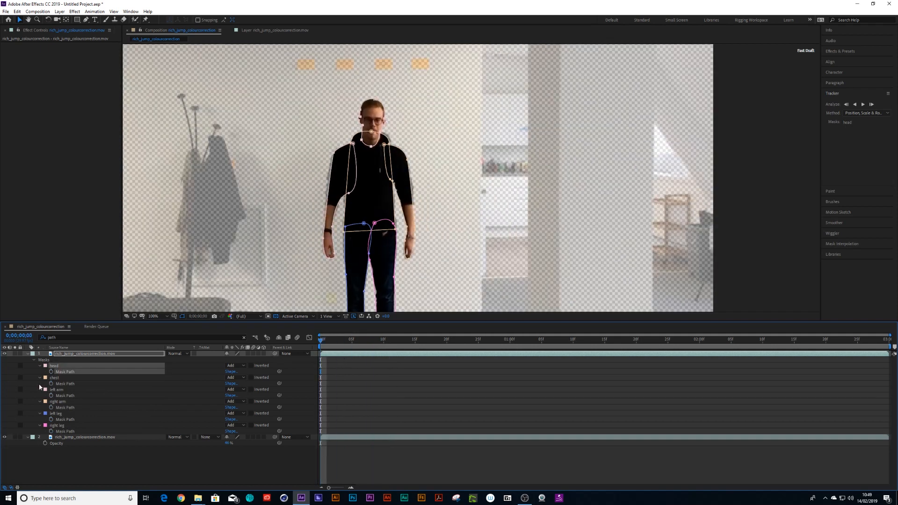
key(ctrl+shift+z)
key(ctrl+shift+z)
key(ctrl+shift+z)
key(ctrl+shift+z)
key(ctrl+shift+z)
key(ctrl+shift+z)
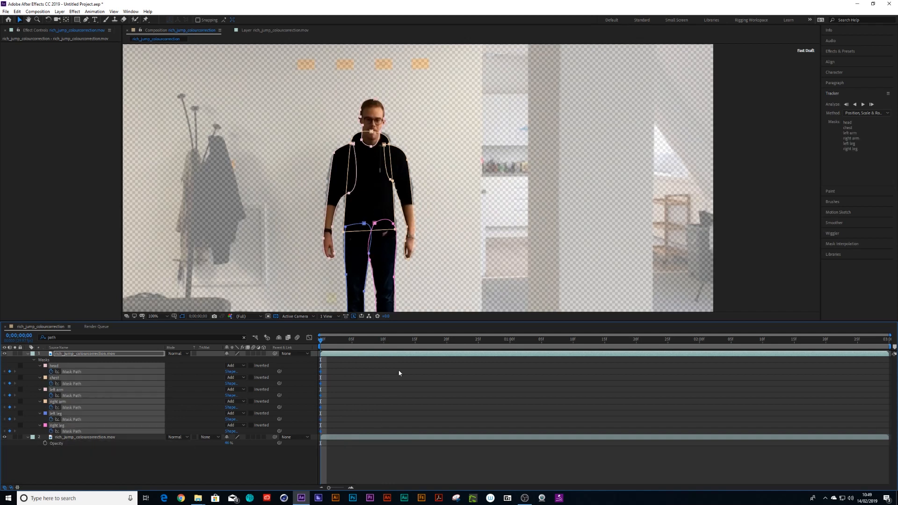
- Jump ahead 10 frames and reshape the left arm mask around the raised left arm
key(shift+Page_Down)
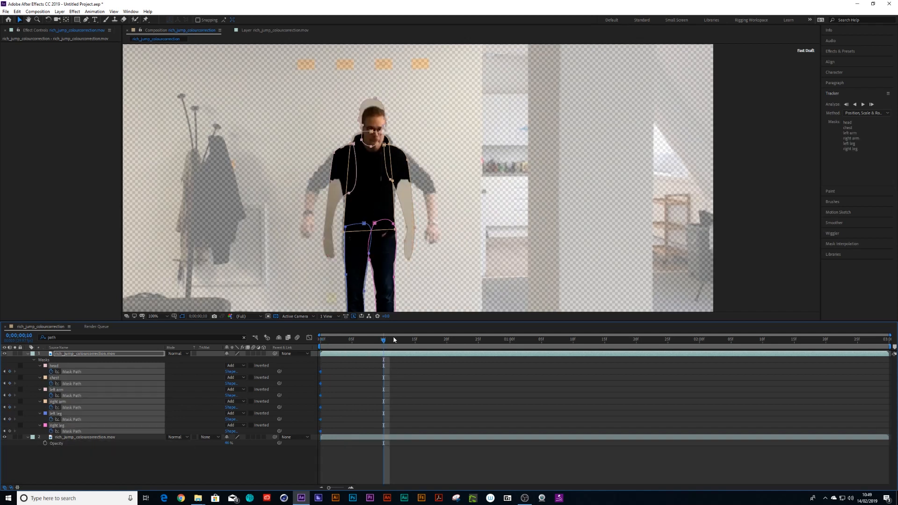
click(61, 473)
click(57, 390)
drag(312, 221, 334, 265)
drag(333, 229, 317, 200)
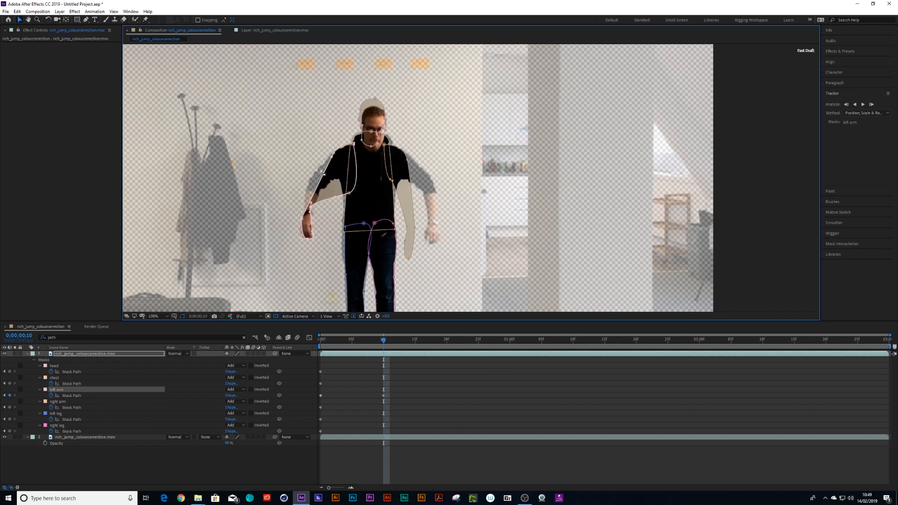
drag(331, 157, 304, 177)
click(348, 193)
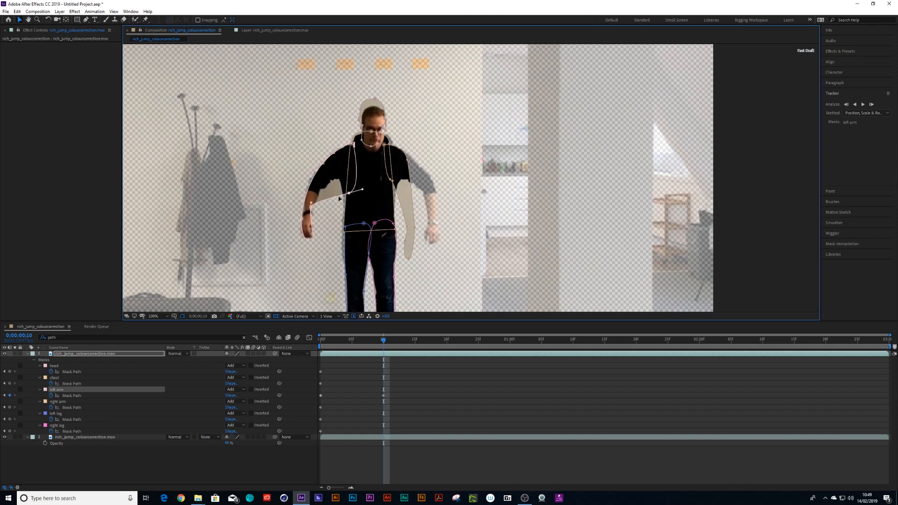
drag(335, 200, 335, 157)
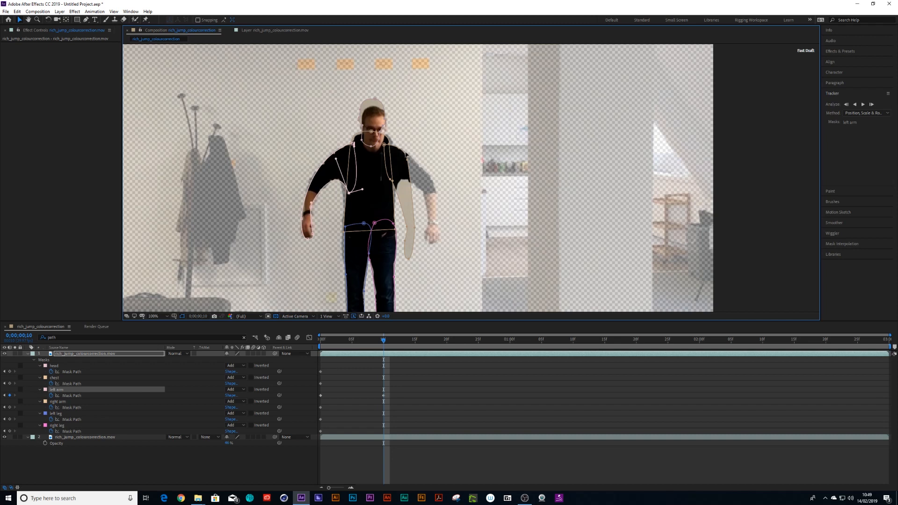
- Reshape the right arm mask around the raised right arm, undoing the last point move
click(415, 205)
drag(421, 212, 402, 264)
drag(415, 230, 436, 175)
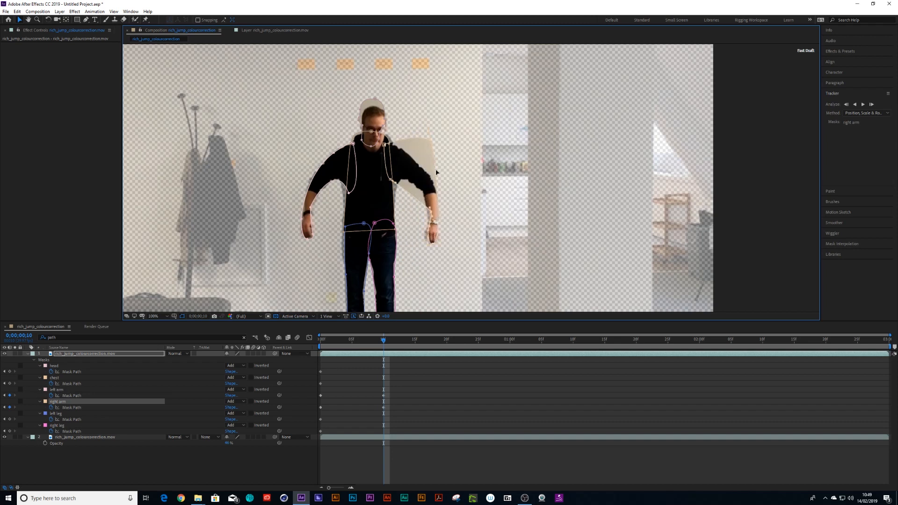
mouse_move(429, 152)
mouse_down()
mouse_move(431, 141)
mouse_move(440, 148)
mouse_move(416, 162)
mouse_move(427, 184)
mouse_move(420, 166)
mouse_up()
click(391, 180)
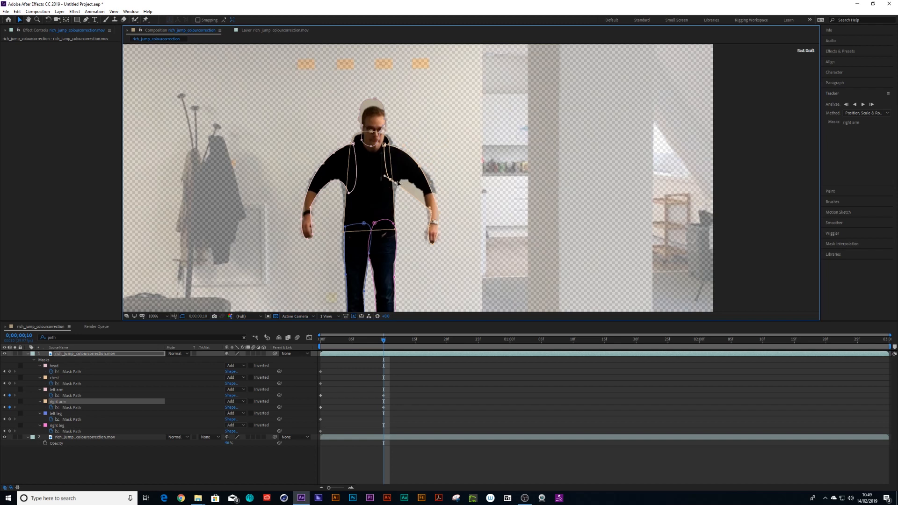
drag(397, 185, 418, 172)
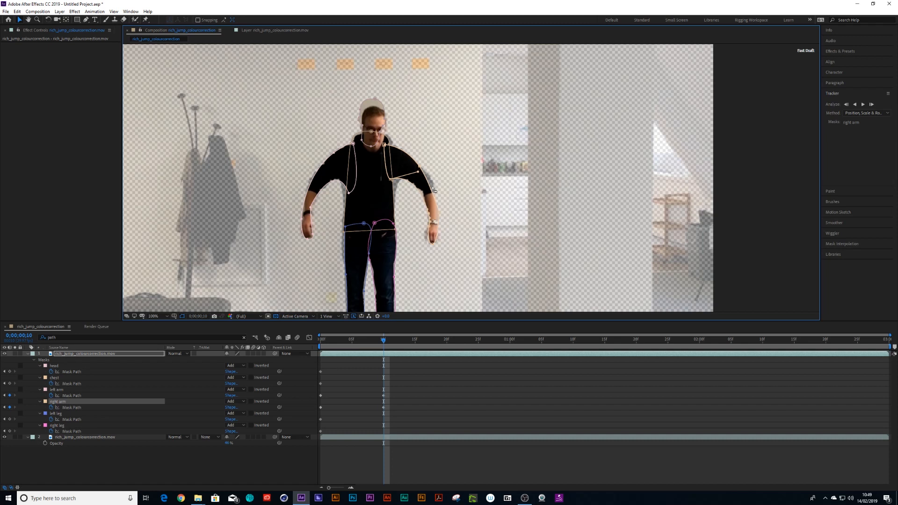
mouse_move(418, 172)
mouse_down()
mouse_move(435, 185)
mouse_move(435, 176)
mouse_up()
key(ctrl+z)
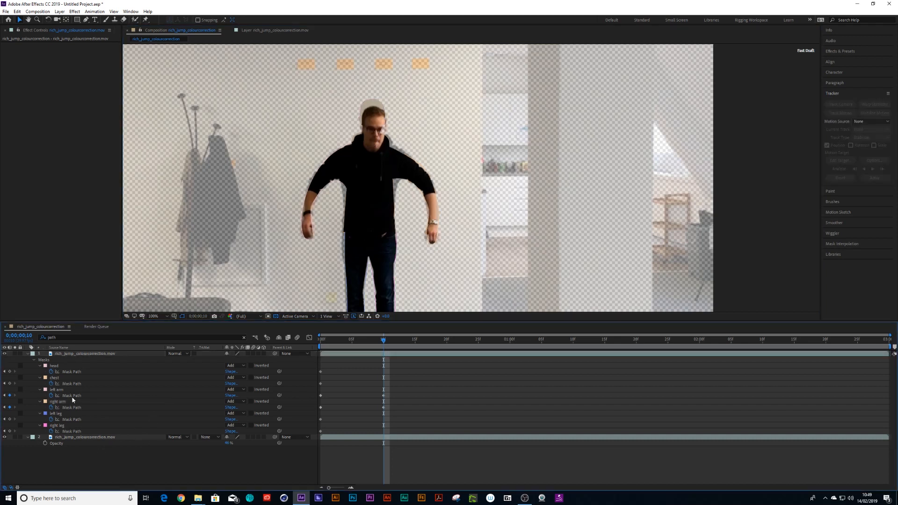
- Nudge the head mask with small offsets to follow the head at frame 10
click(53, 366)
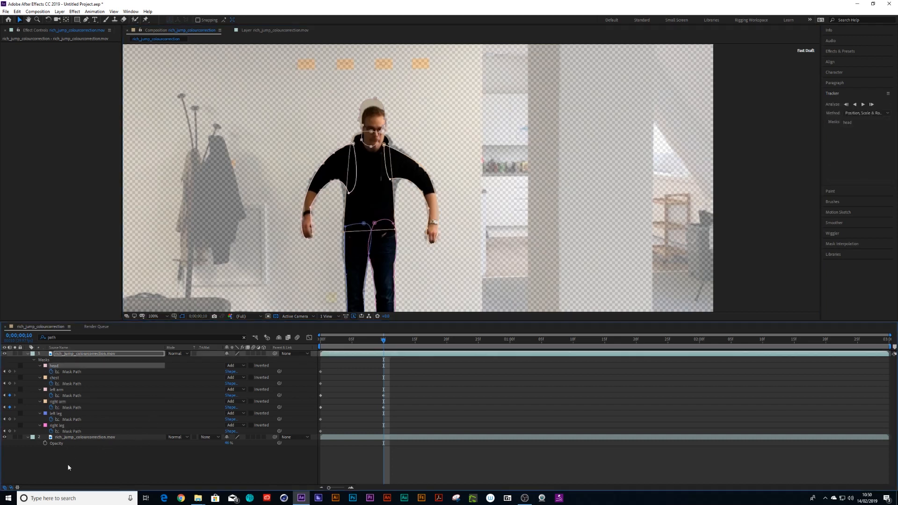
click(68, 464)
click(56, 366)
key(shift+Right)
key(shift+Down)
key(shift+Down)
key(Left)
key(Left)
key(Left)
key(Down)
key(Down)
key(Down)
key(Down)
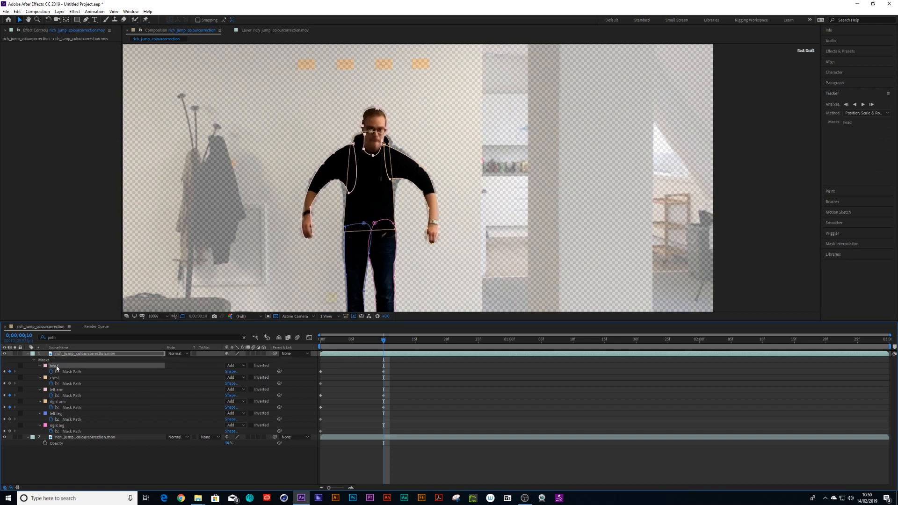
- Return to the first frame, hide the background layer and switch off the transparency grid
drag(370, 343, 135, 422)
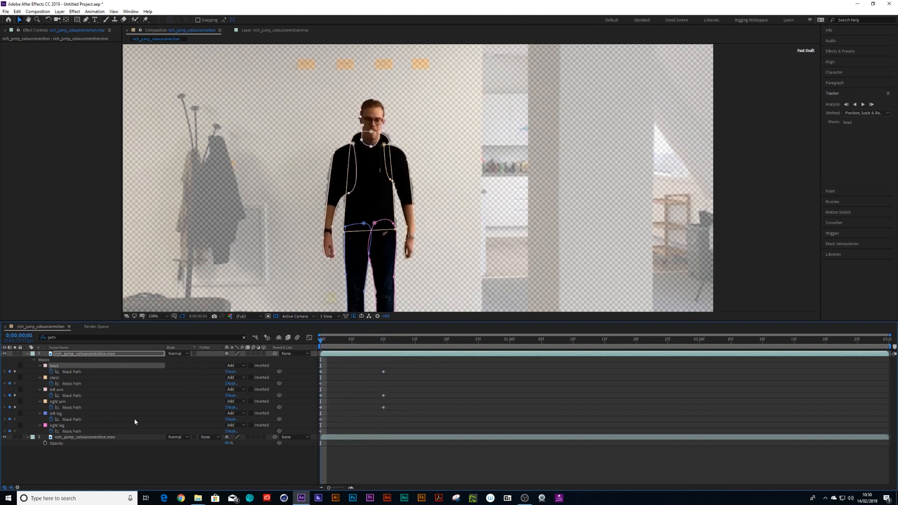
click(5, 437)
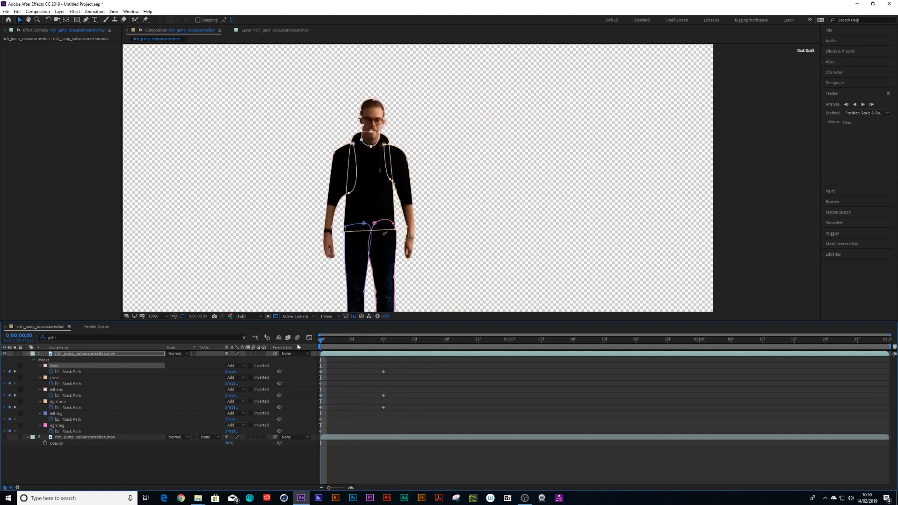
click(275, 317)
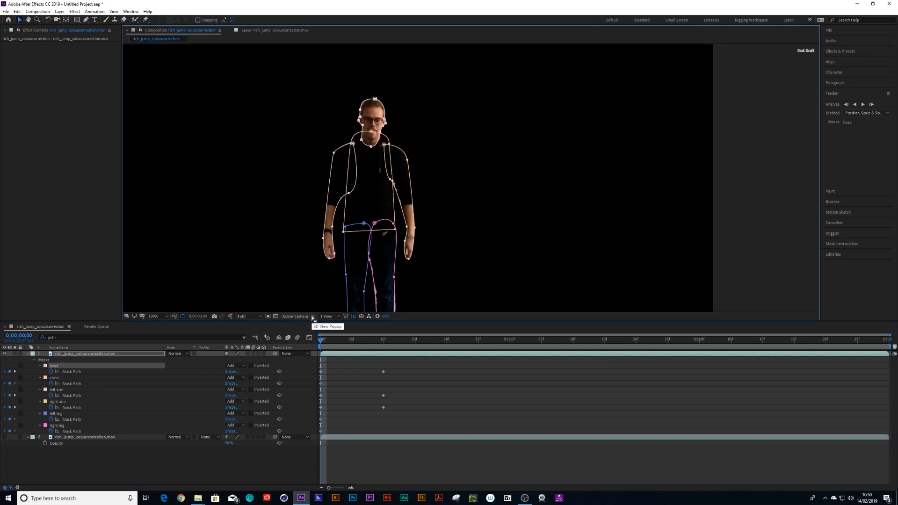
- Delete the layer carrying the keyframed body-part masks
key(comma)
click(276, 316)
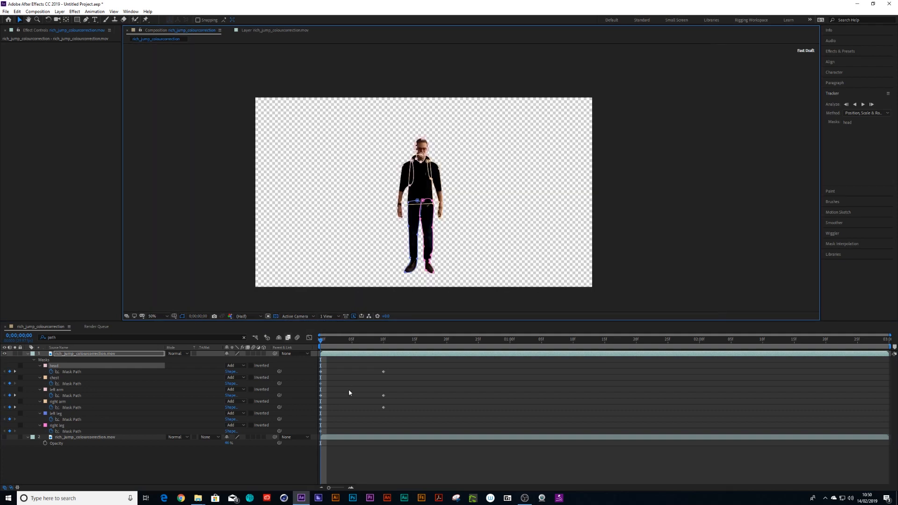
click(349, 389)
drag(324, 341, 297, 366)
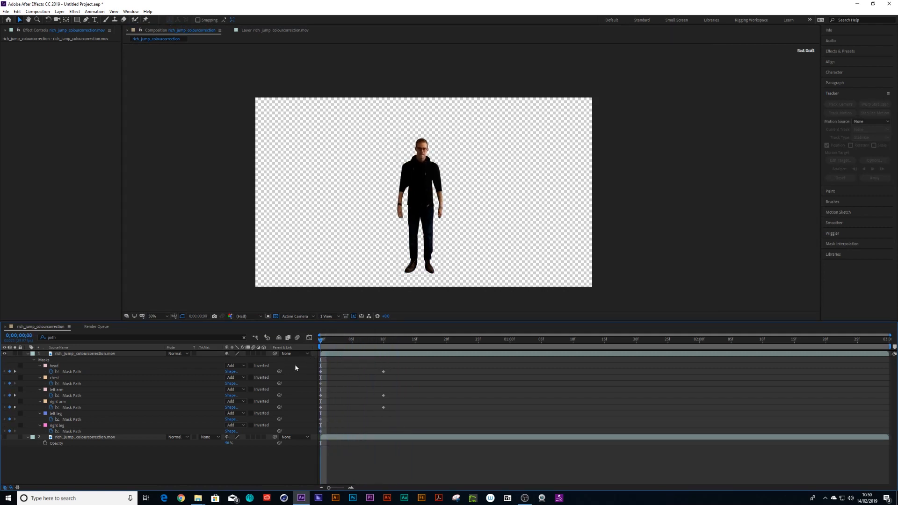
click(89, 355)
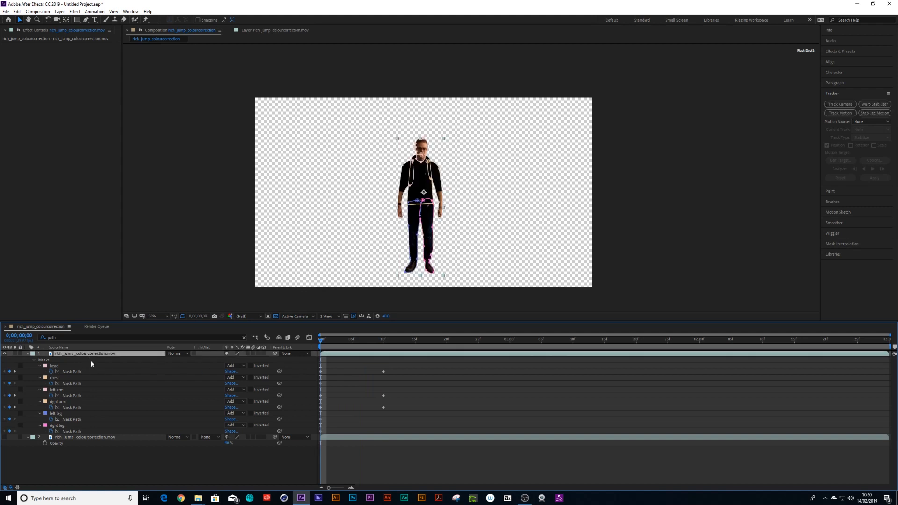
key(Delete)
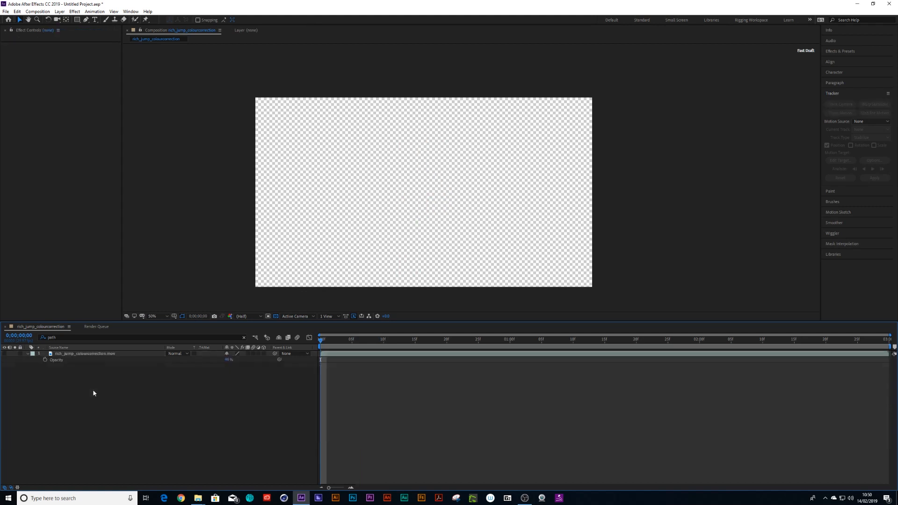
- Show the remaining footage layer and set its opacity to 100%
click(4, 354)
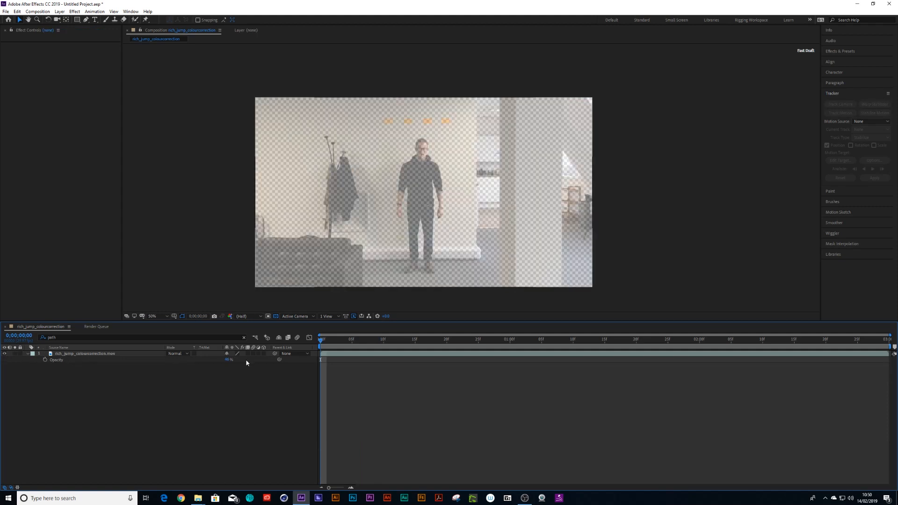
drag(227, 361, 262, 360)
click(361, 355)
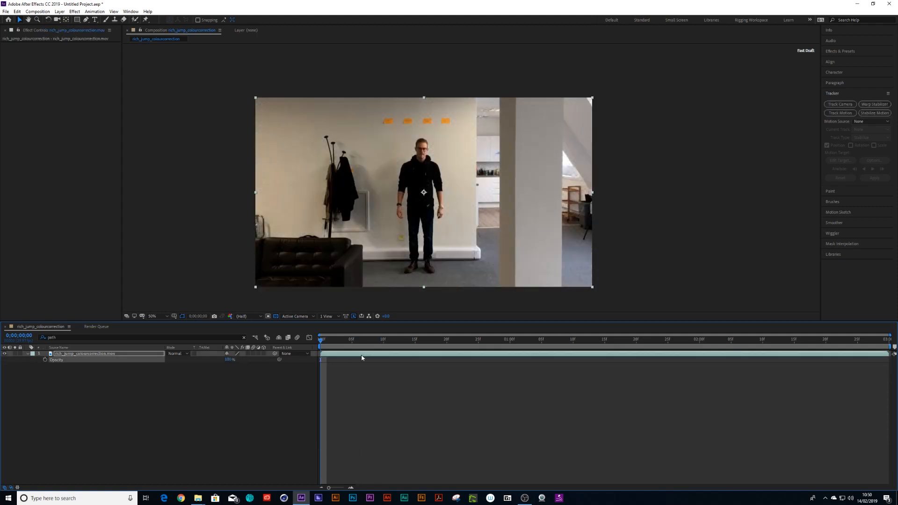
click(357, 382)
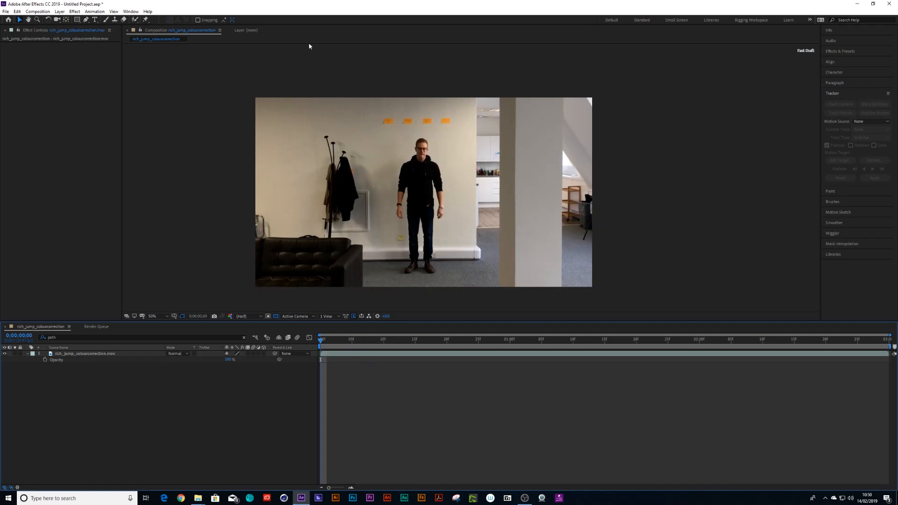
- Open the footage in the Layer panel with the Roto Brush tool and paint foreground strokes over the torso
click(135, 20)
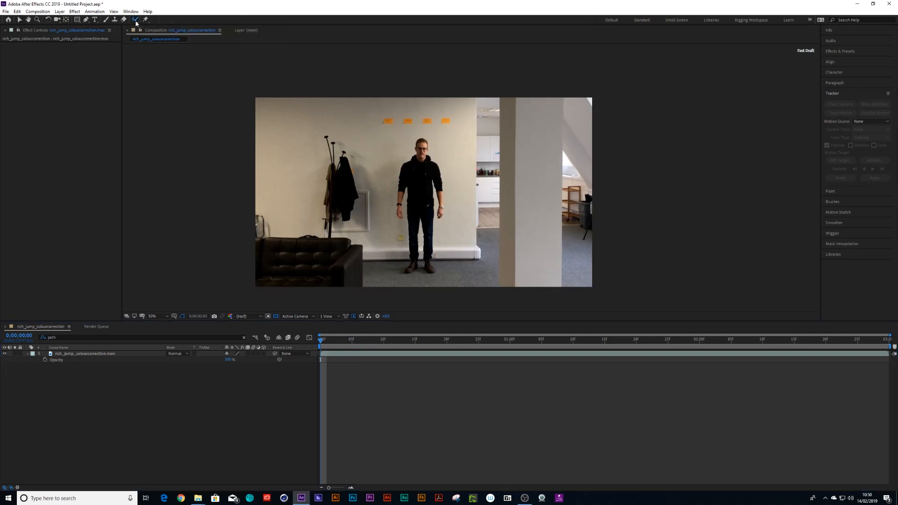
click(107, 354)
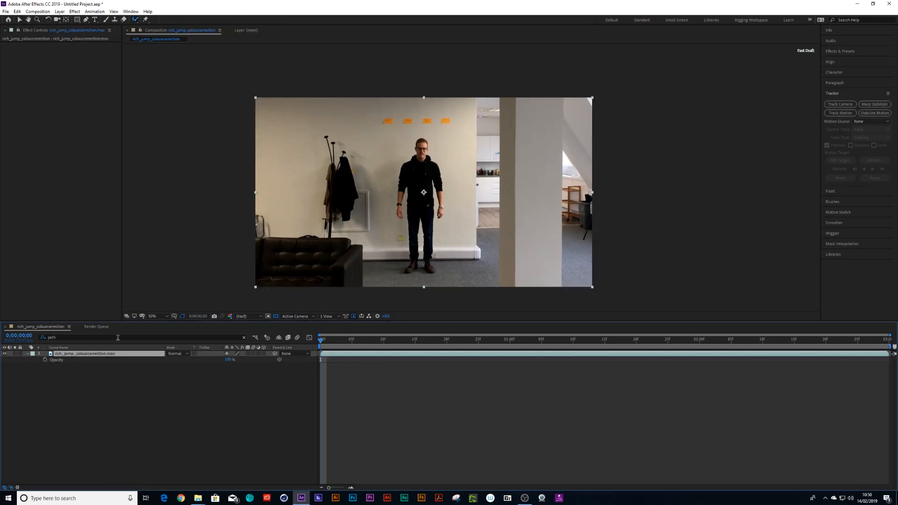
double_click(86, 354)
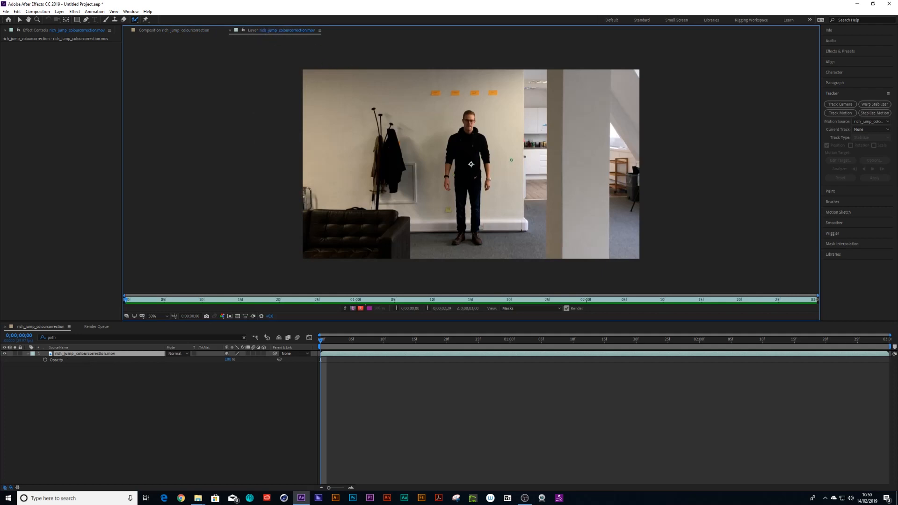
key(period)
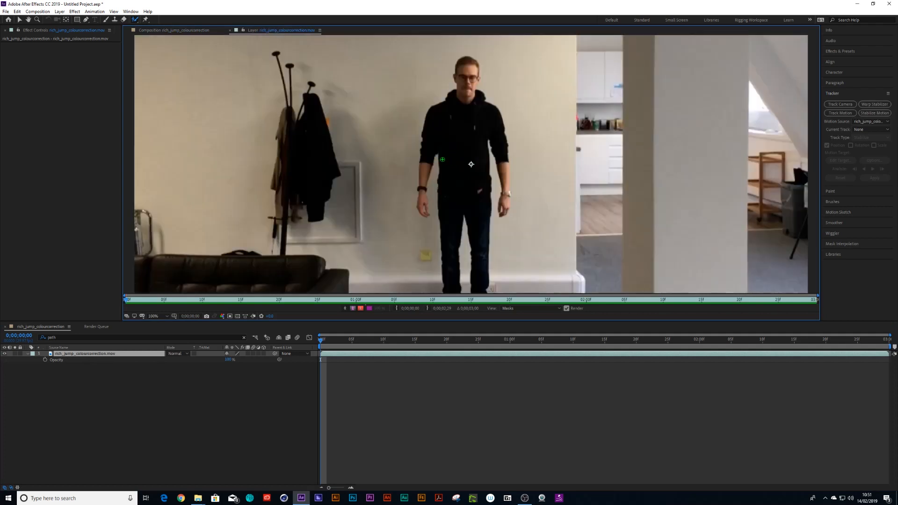
drag(458, 157, 475, 152)
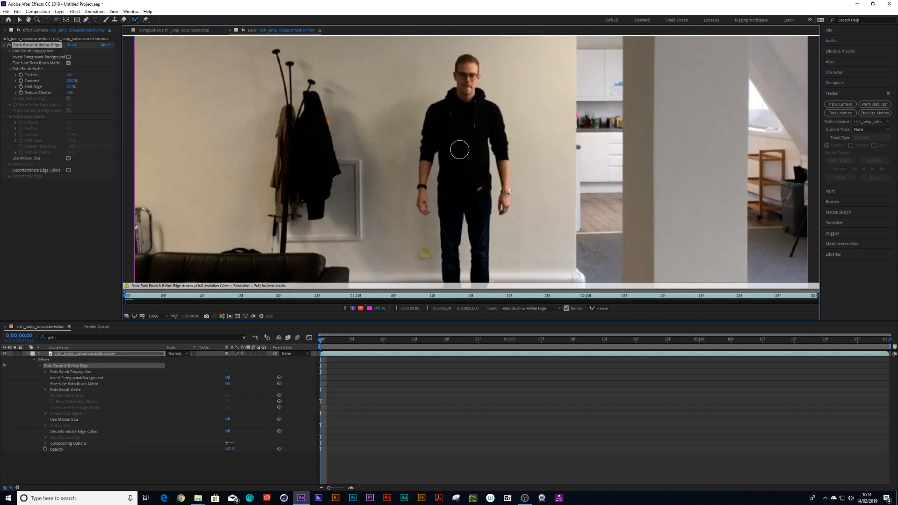
mouse_move(460, 150)
ctrl+mouse_down()
mouse_move(486, 150)
mouse_move(467, 150)
ctrl+mouse_up()
key(period)
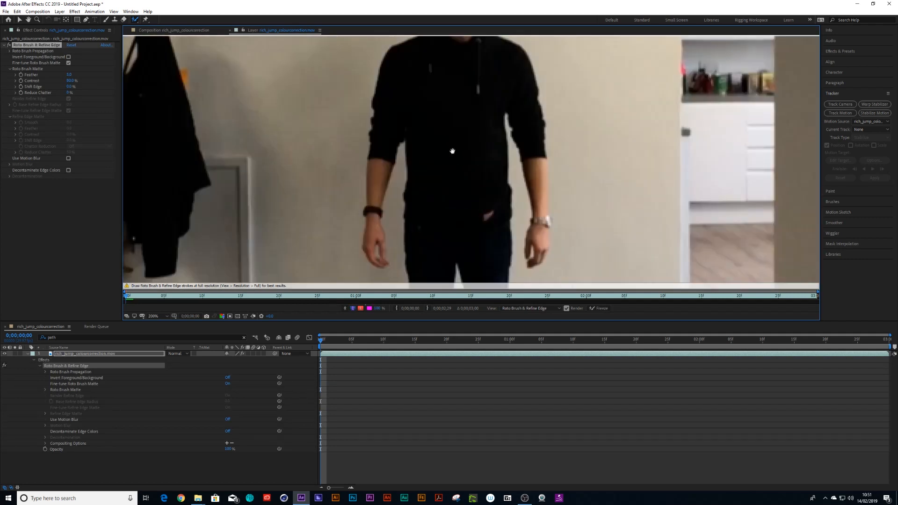
drag(459, 129, 449, 187)
drag(430, 124, 389, 171)
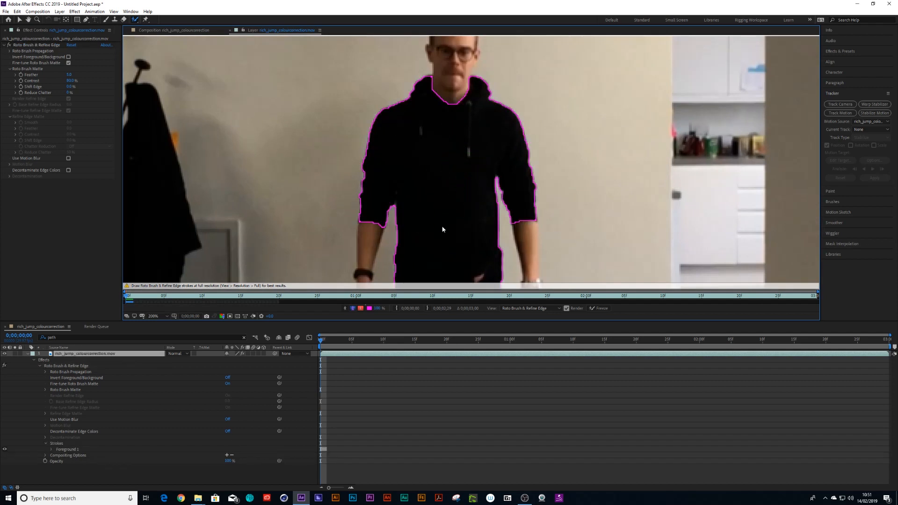
- Paint Roto Brush strokes down the left and right arms to add them to the foreground
scroll(431, 120, down, 5)
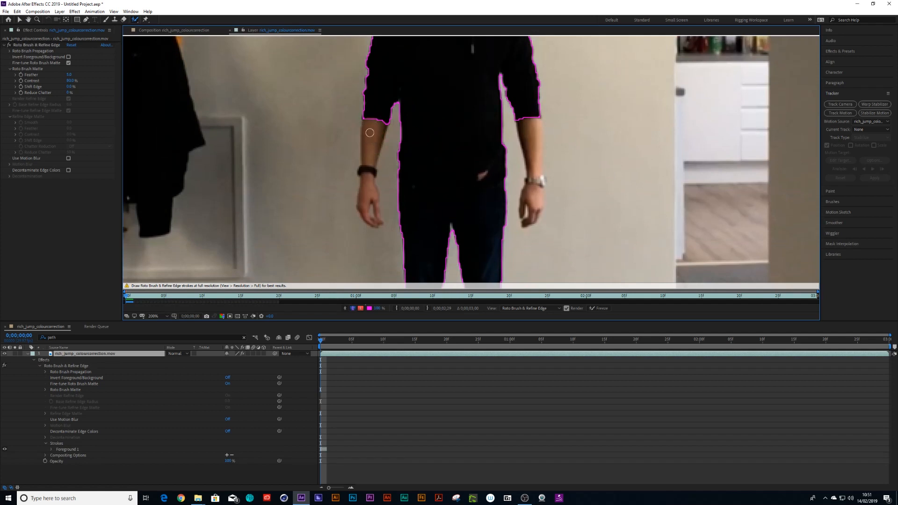
drag(371, 115, 369, 191)
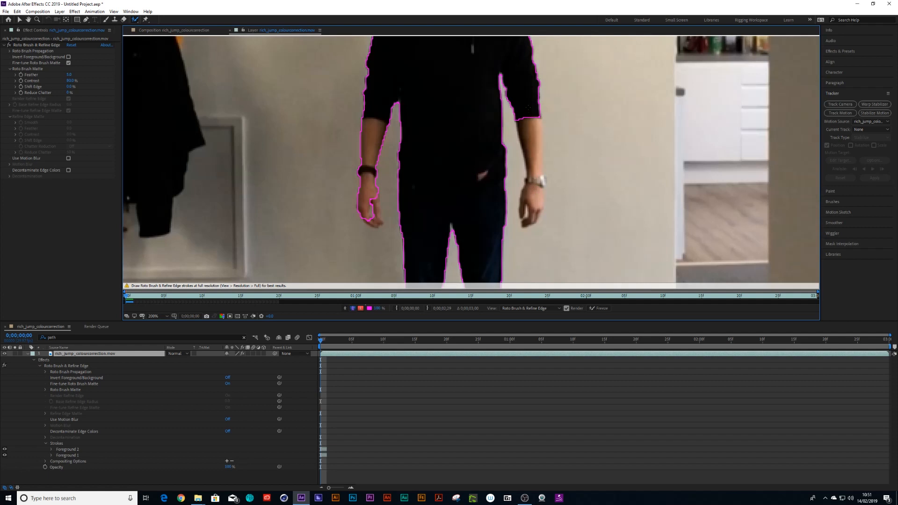
drag(528, 108, 536, 162)
drag(537, 196, 538, 195)
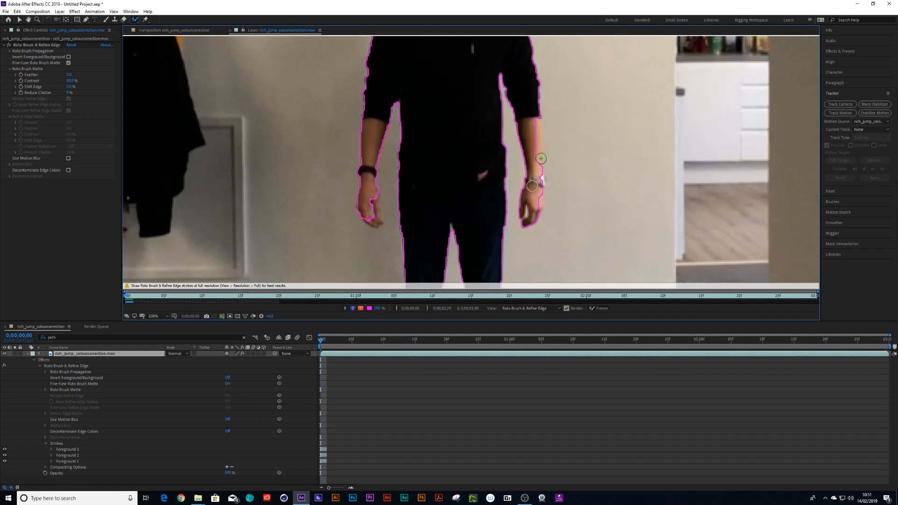
click(533, 141)
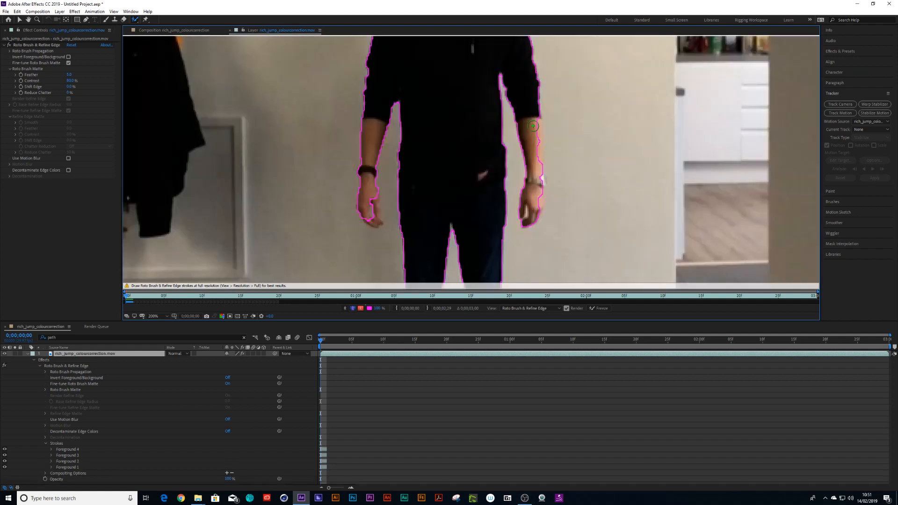
drag(532, 121, 536, 211)
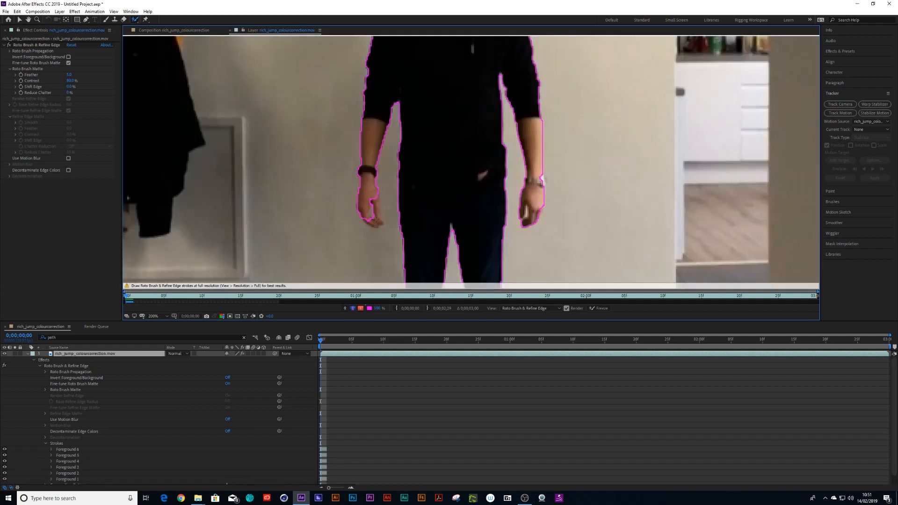
- Extend the selection over the left hand and subtract the background gap beside the left arm
drag(377, 221, 376, 206)
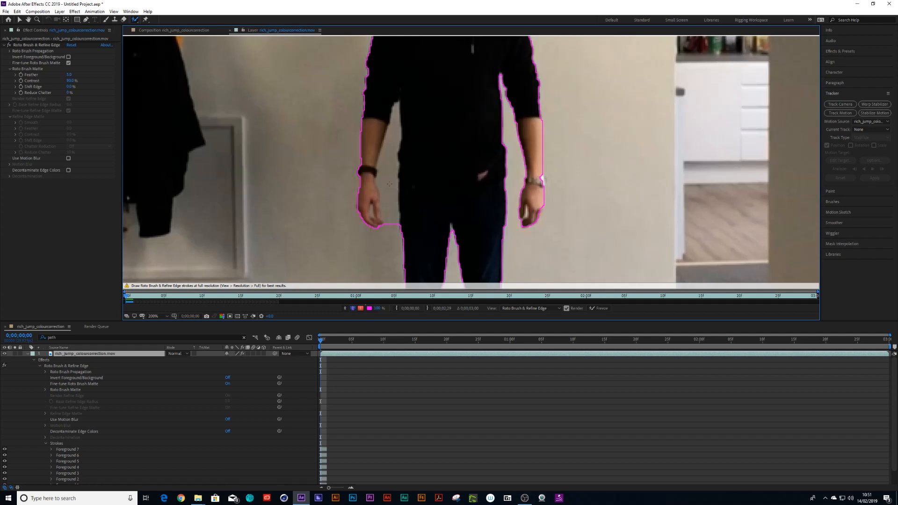
mouse_move(390, 197)
mouse_down()
mouse_move(390, 229)
mouse_move(388, 155)
mouse_up()
scroll(440, 146, down, 1)
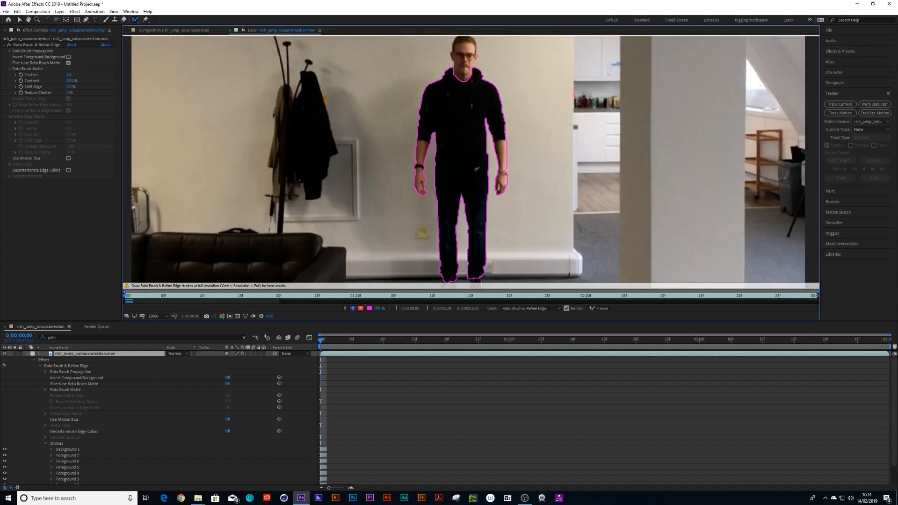
- Paint foreground strokes over the head and its outline to add it to the Roto Brush selection
key(space)
drag(460, 88, 459, 142)
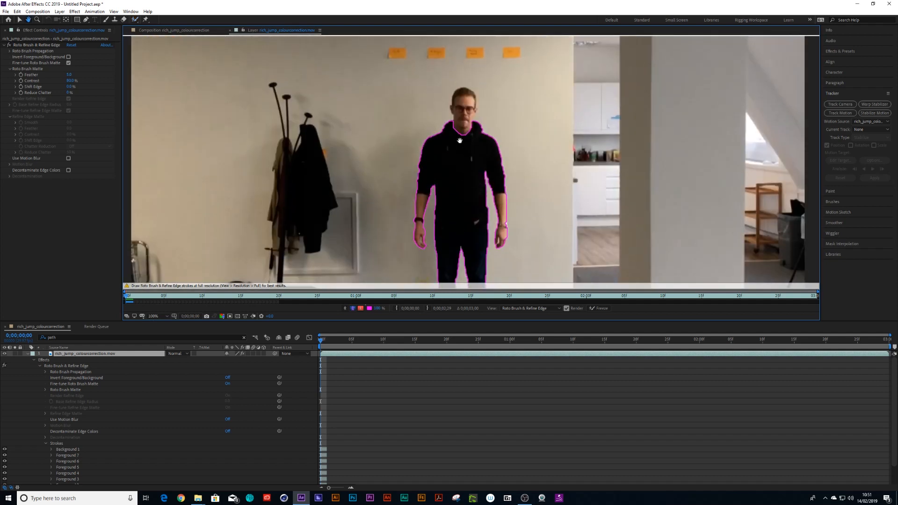
scroll(457, 169, up, 2)
key(space)
drag(454, 201, 453, 252)
mouse_move(447, 45)
mouse_down()
mouse_move(410, 92)
mouse_move(423, 225)
mouse_up()
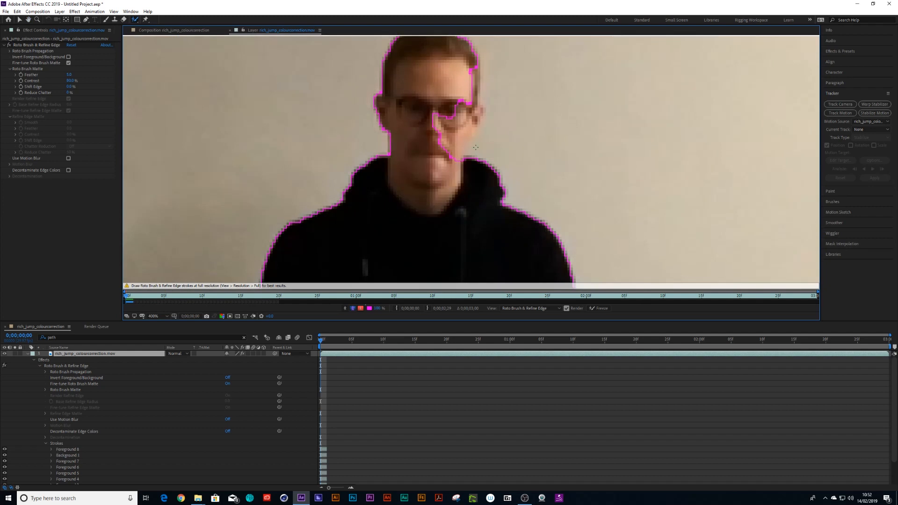
drag(460, 103, 449, 159)
drag(465, 101, 463, 139)
scroll(463, 138, down, 2)
drag(472, 113, 474, 133)
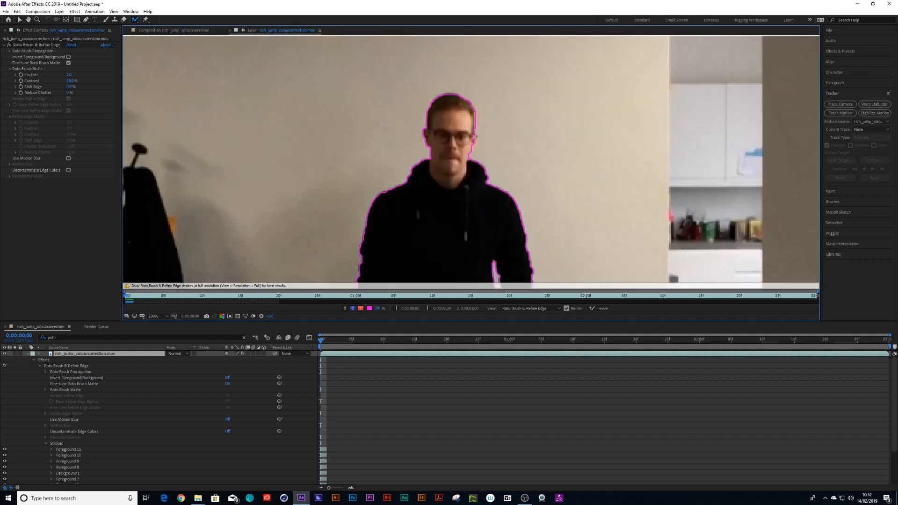
drag(476, 137, 477, 143)
drag(476, 139, 478, 182)
key(period)
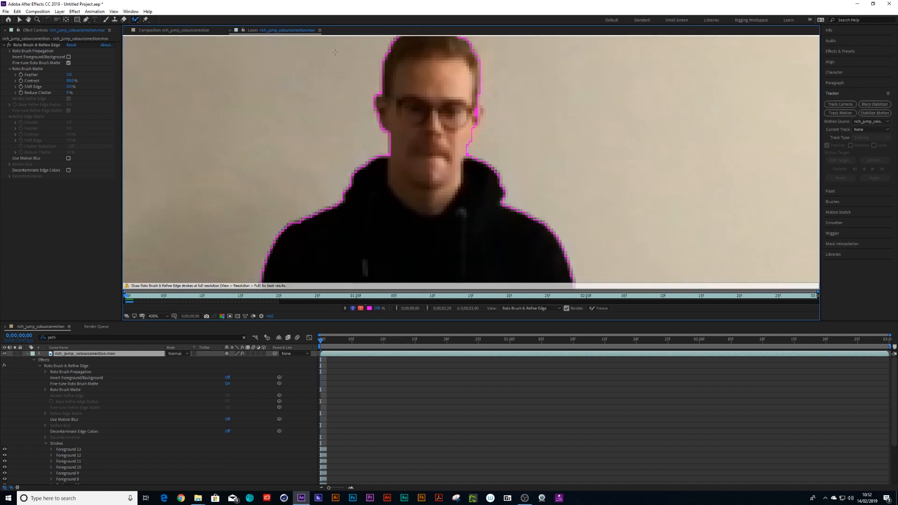
- Switch to the Refine Edge tool and paint along the hair edge at the side of the head
click(134, 20)
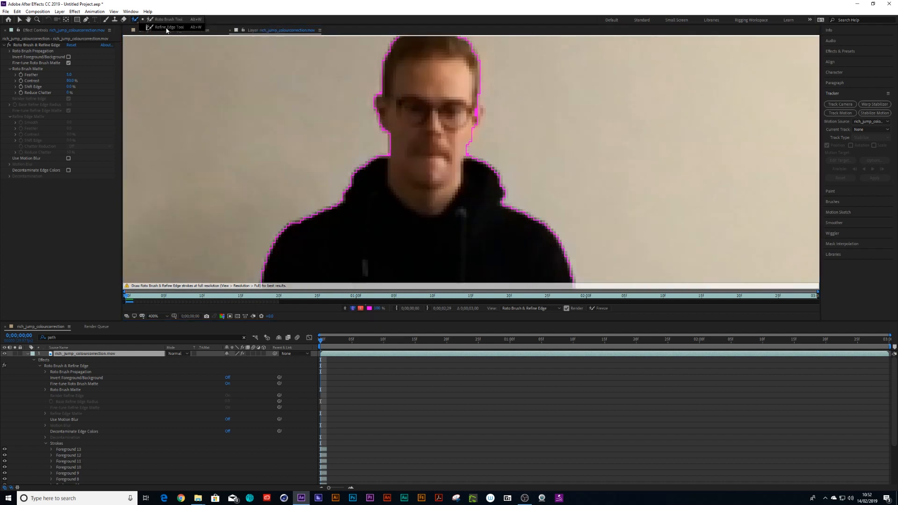
click(168, 28)
drag(480, 110, 475, 131)
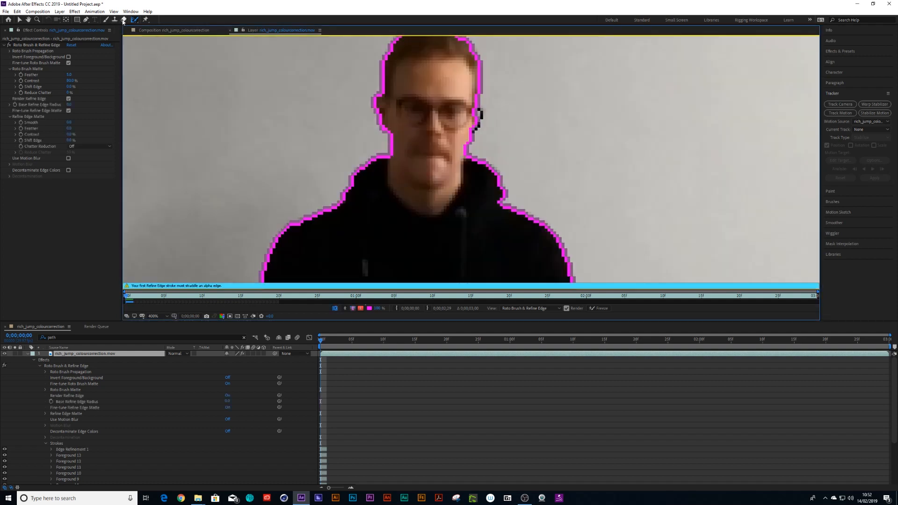
- Return to the Roto Brush and add both shoes to the foreground, subtracting the gap between the feet
click(133, 20)
click(164, 19)
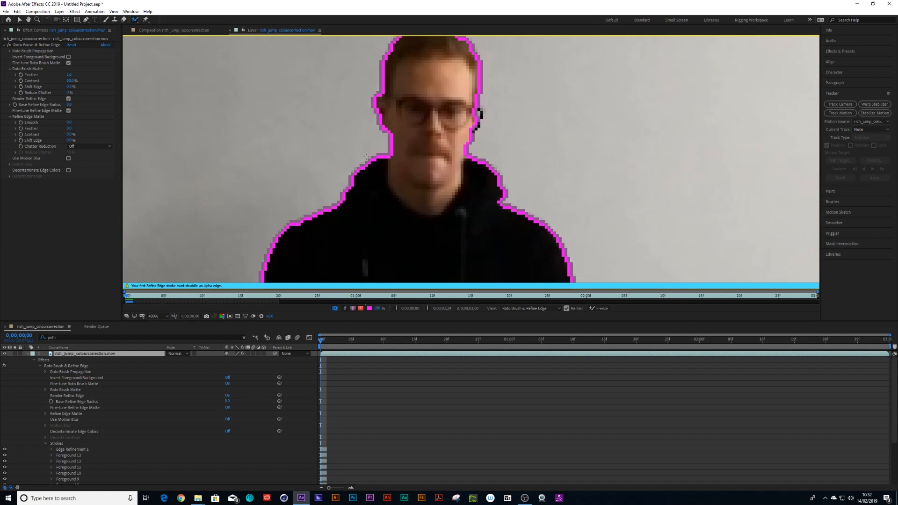
scroll(366, 158, down, 2)
key(space)
drag(506, 223, 502, 157)
drag(501, 252, 501, 169)
drag(500, 199, 499, 186)
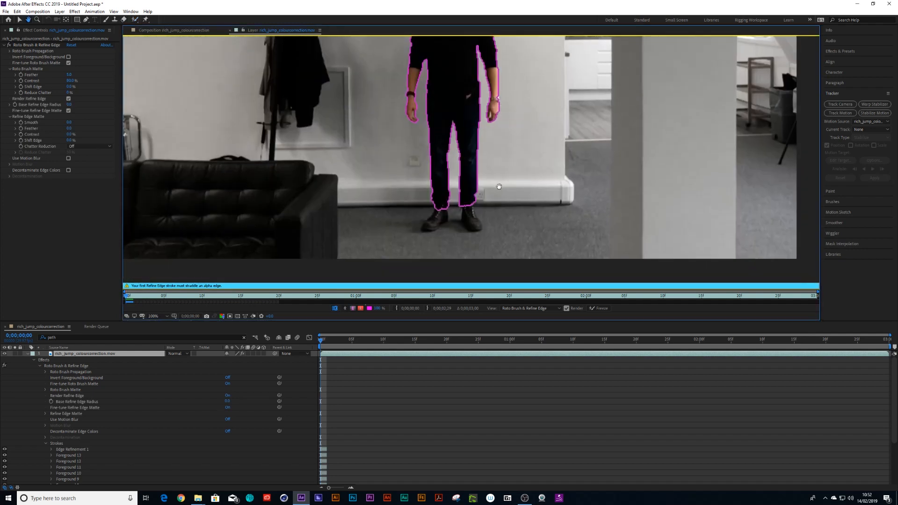
scroll(500, 187, up, 1)
key(space)
mouse_move(459, 233)
mouse_down()
mouse_move(460, 193)
mouse_move(471, 246)
mouse_up()
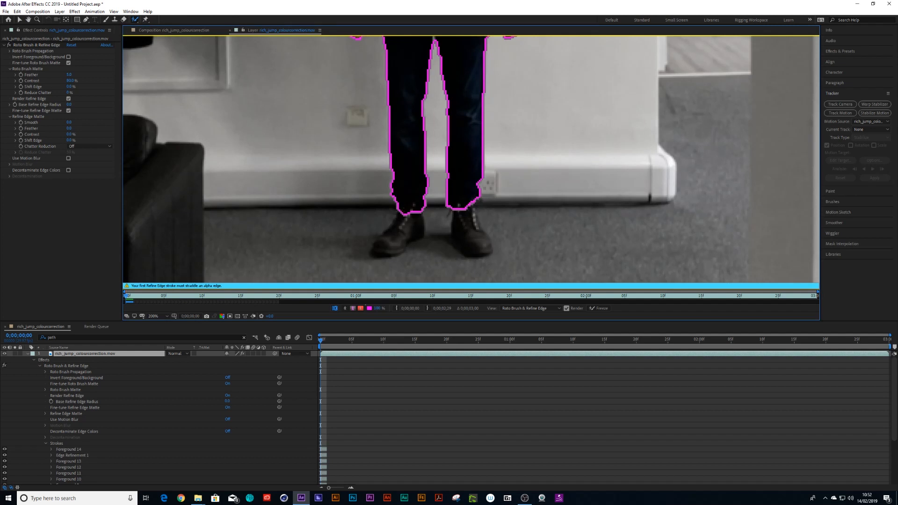
mouse_move(402, 211)
mouse_down()
mouse_move(395, 246)
mouse_move(423, 213)
mouse_up()
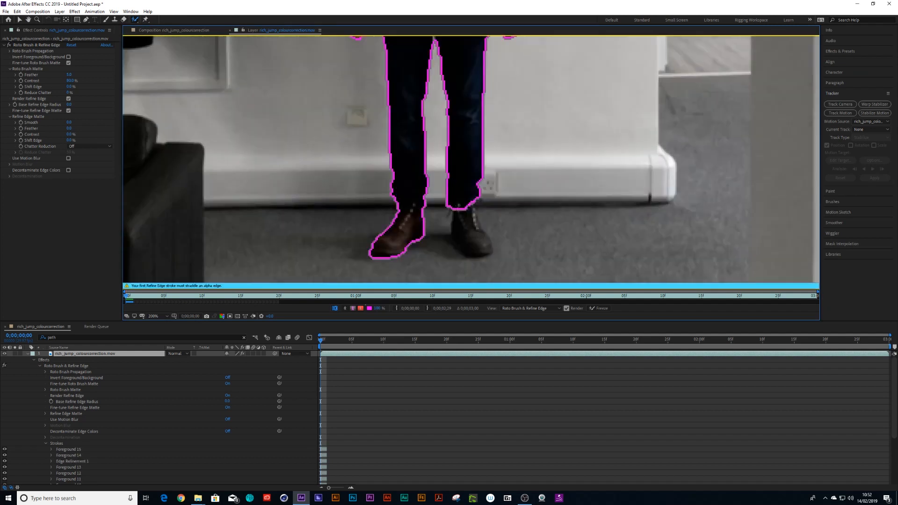
mouse_move(454, 208)
mouse_down()
mouse_move(456, 231)
mouse_move(480, 251)
mouse_move(490, 238)
mouse_move(471, 208)
mouse_up()
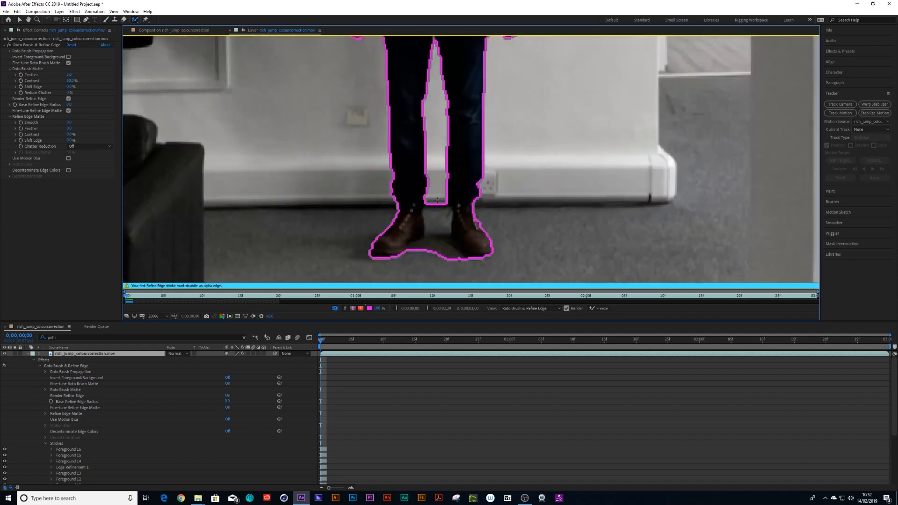
drag(431, 257, 426, 257)
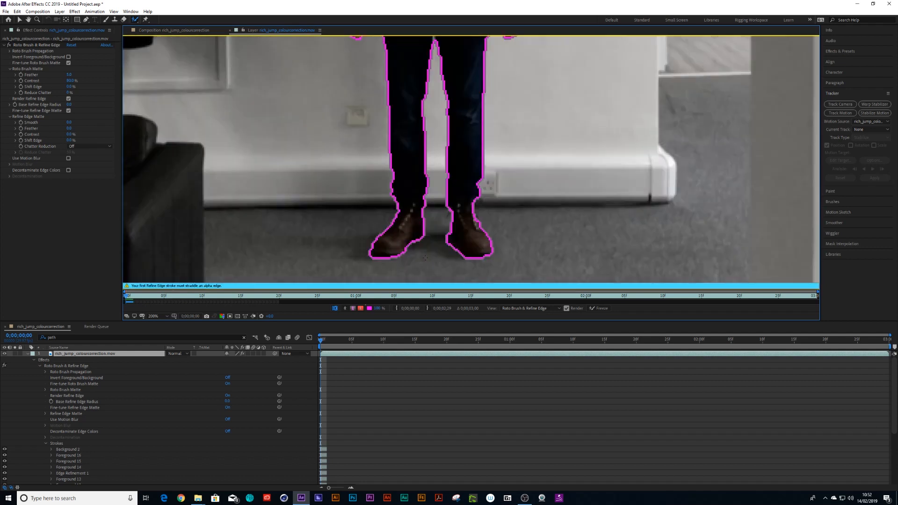
- Move the time indicator to the next frame to propagate the Roto Brush segmentation
scroll(428, 254, down, 3)
scroll(428, 254, up, 2)
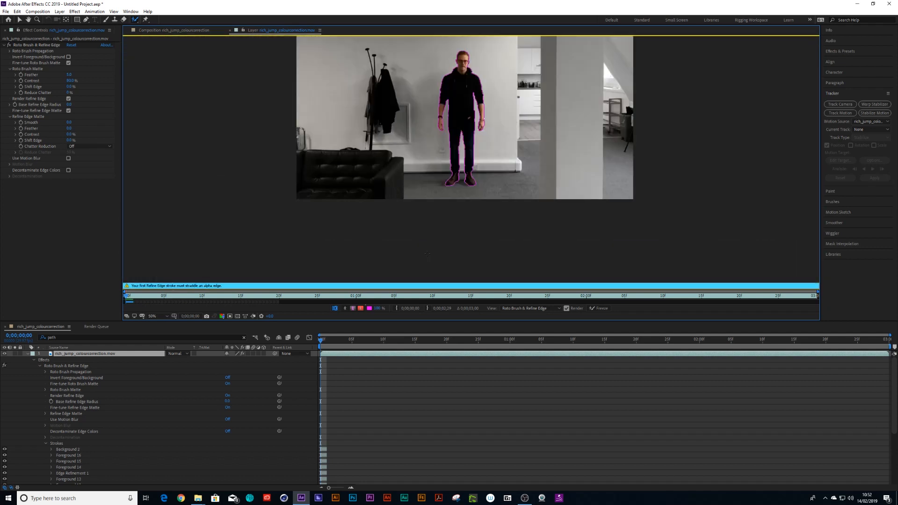
scroll(427, 254, down, 1)
mouse_move(322, 341)
mouse_down()
mouse_move(379, 342)
mouse_move(314, 348)
mouse_move(395, 349)
mouse_move(310, 351)
mouse_move(327, 354)
mouse_up()
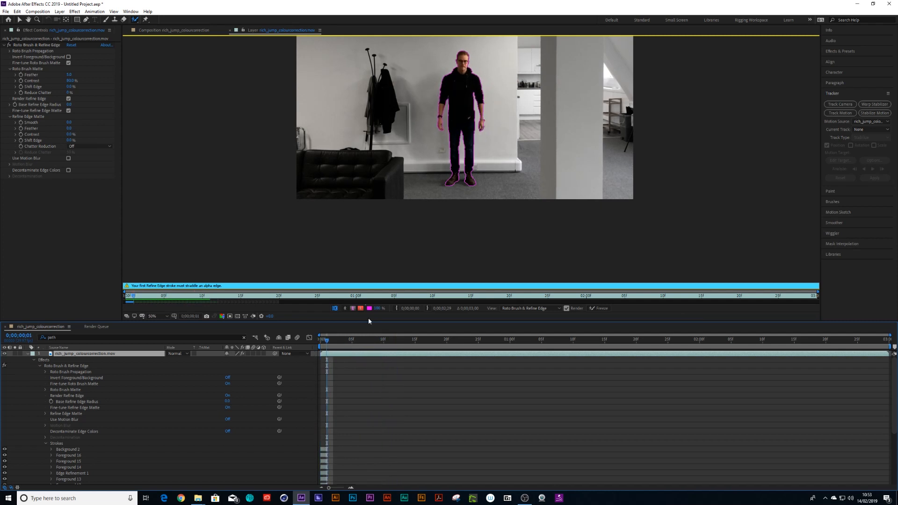
- Zoom in and switch the layer view to the alpha matte and then to the red alpha overlay
key(period)
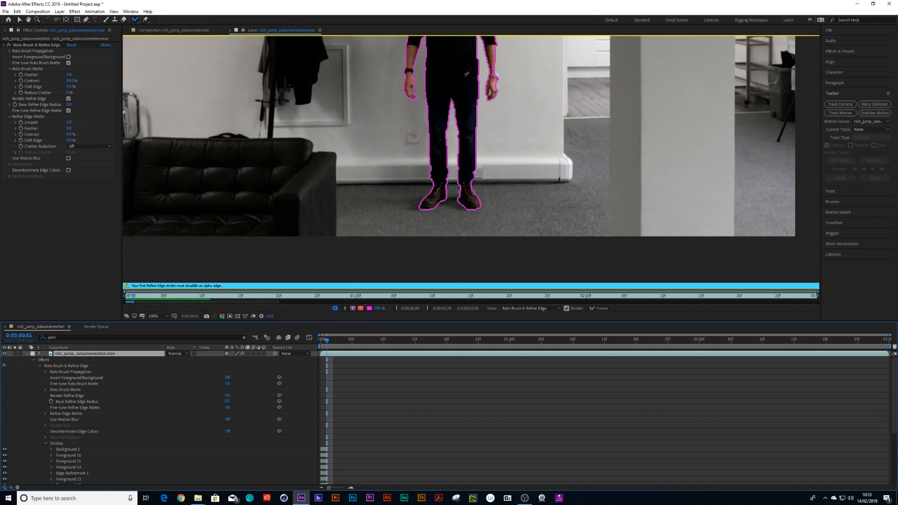
click(345, 309)
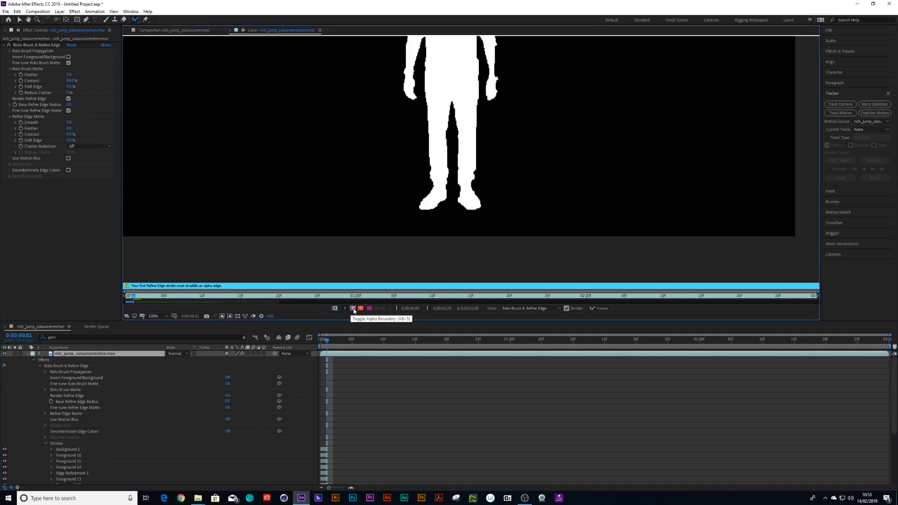
click(360, 308)
click(361, 308)
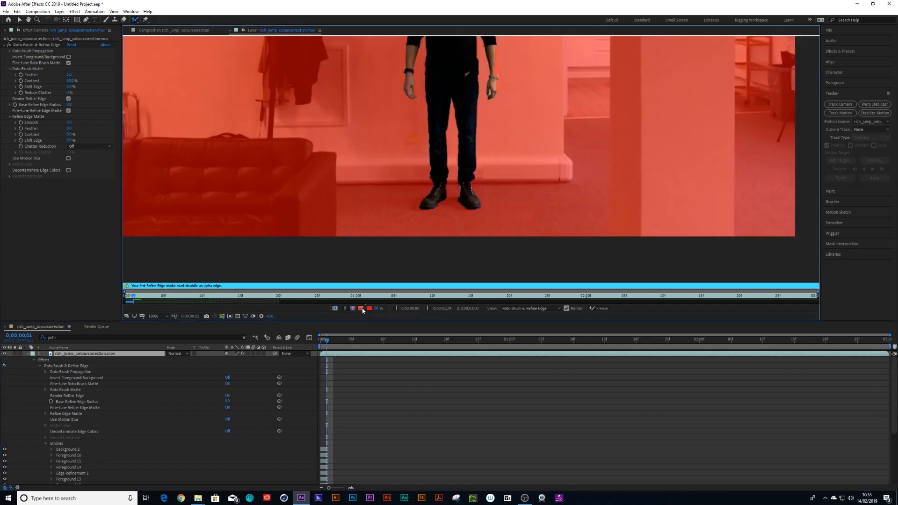
- Zoom in on the hands and paint a foreground stroke over the wrist with the watch to add it to the selection
key(h)
drag(508, 130, 483, 161)
scroll(483, 162, up, 1)
scroll(483, 162, up, 1)
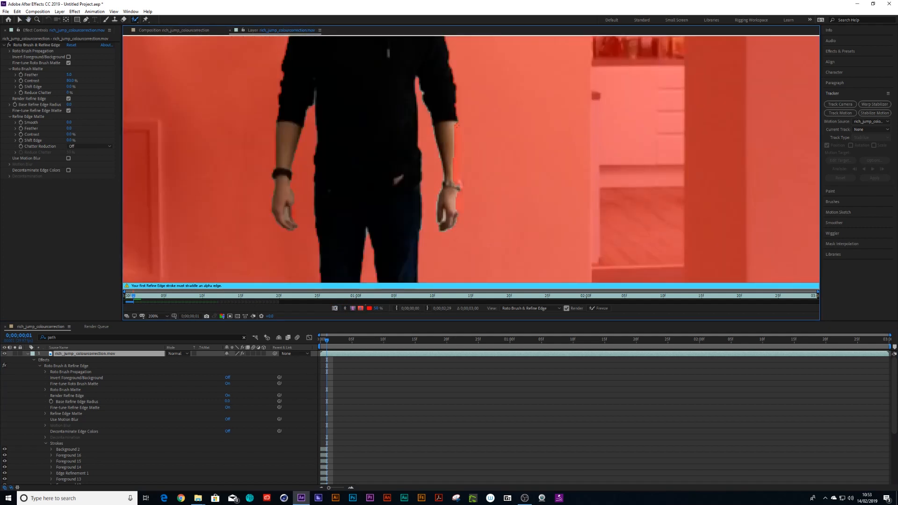
drag(460, 189, 456, 205)
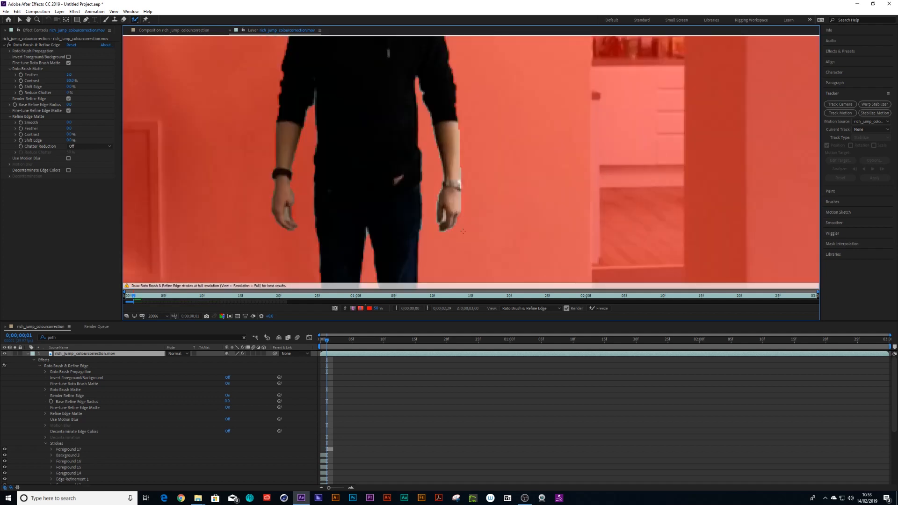
- Step through the frames to check the propagation and add the watch wrist again with a foreground stroke at frame 10
key(comma)
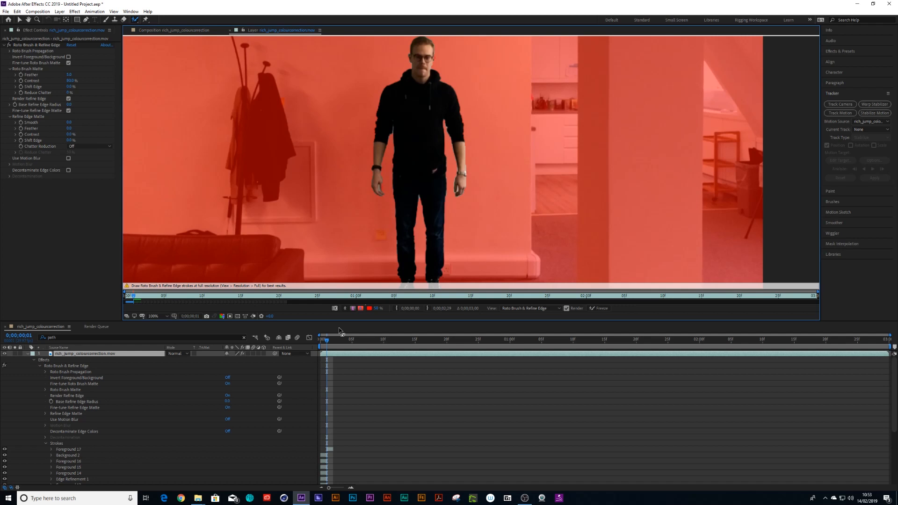
key(shift+Page_Down)
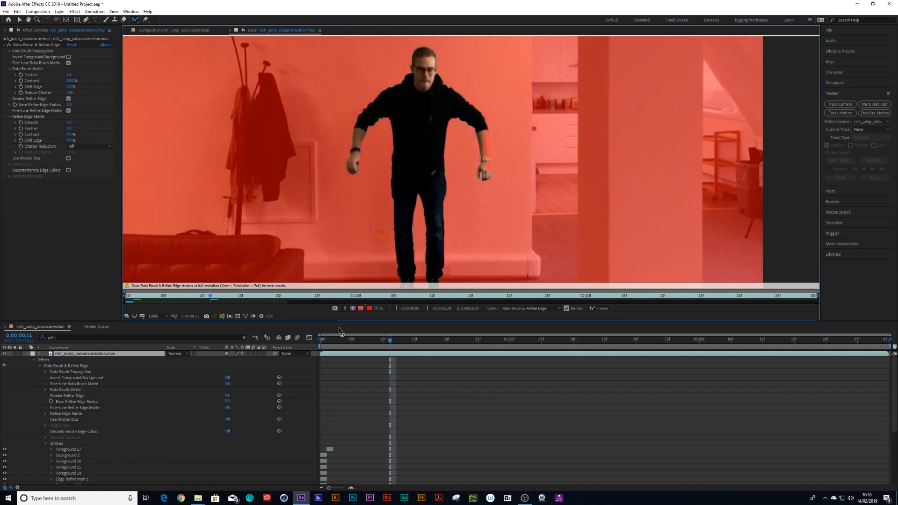
key(Page_Up)
key(Page_Up)
key(Page_Up)
key(Page_Up)
key(Page_Up)
key(Page_Up)
key(Page_Up)
key(Page_Up)
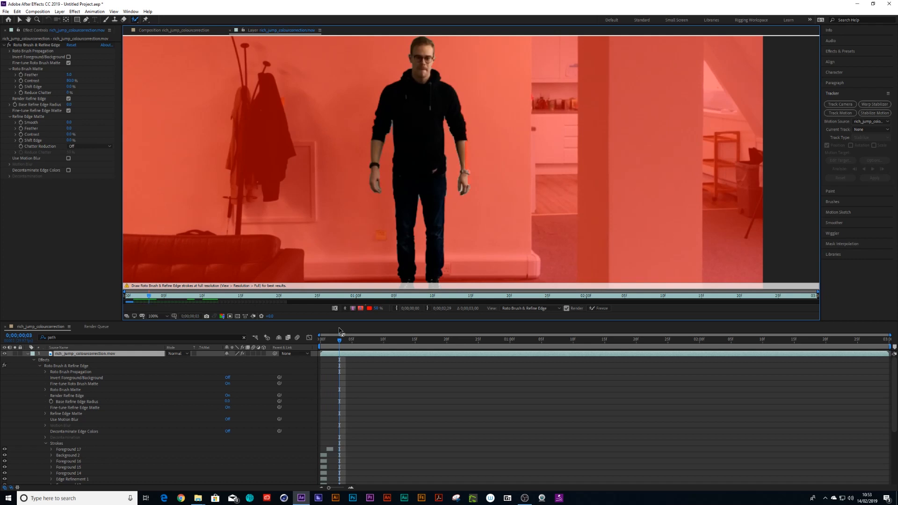
key(Page_Down)
key(Page_Down)
key(Page_Down)
key(Page_Down)
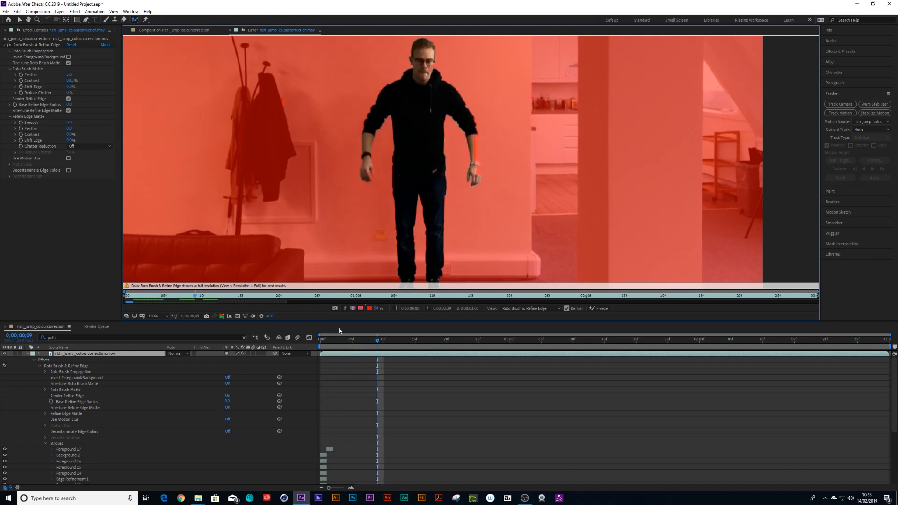
key(period)
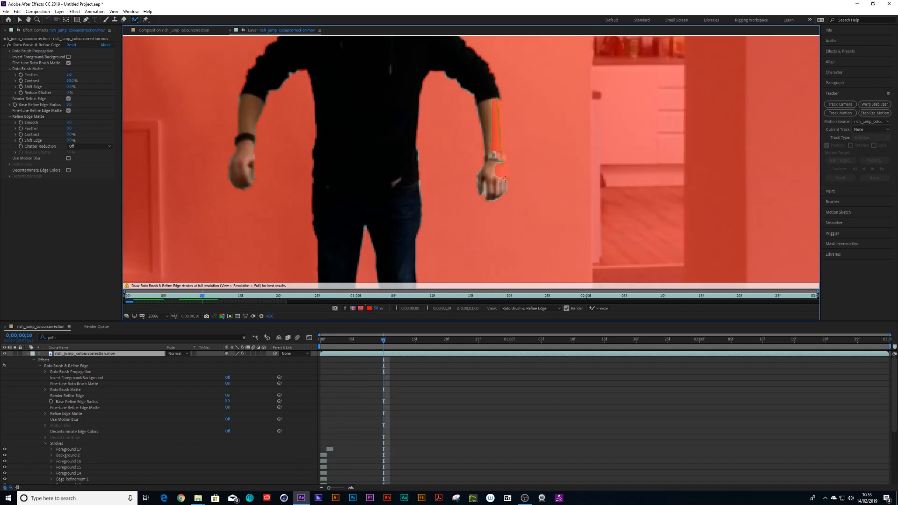
drag(502, 184, 502, 182)
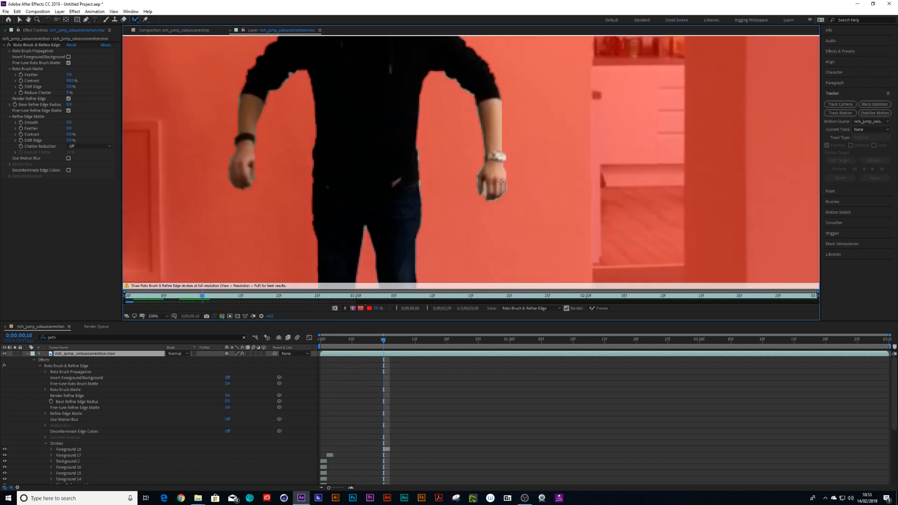
- Jump ten frames ahead to frame 20 and paint a foreground stroke along the outer edge of the raised forearm
key(comma)
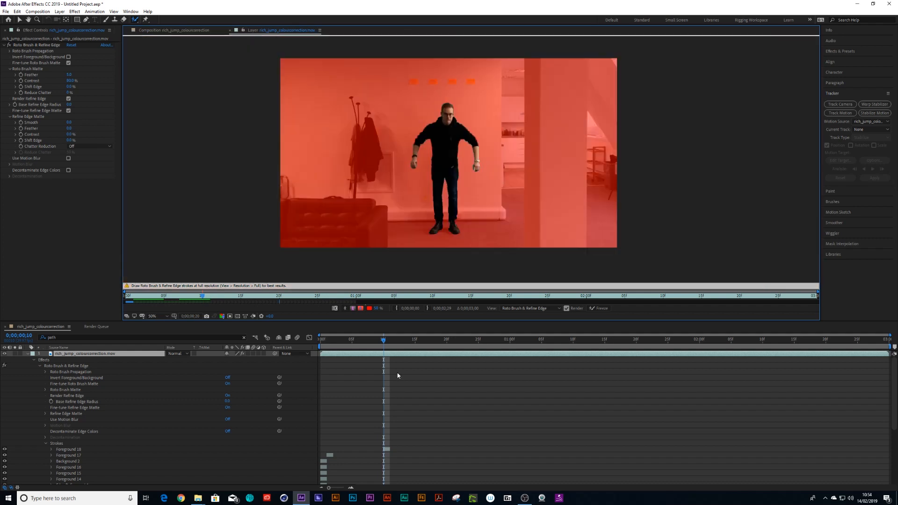
key(shift+Page_Down)
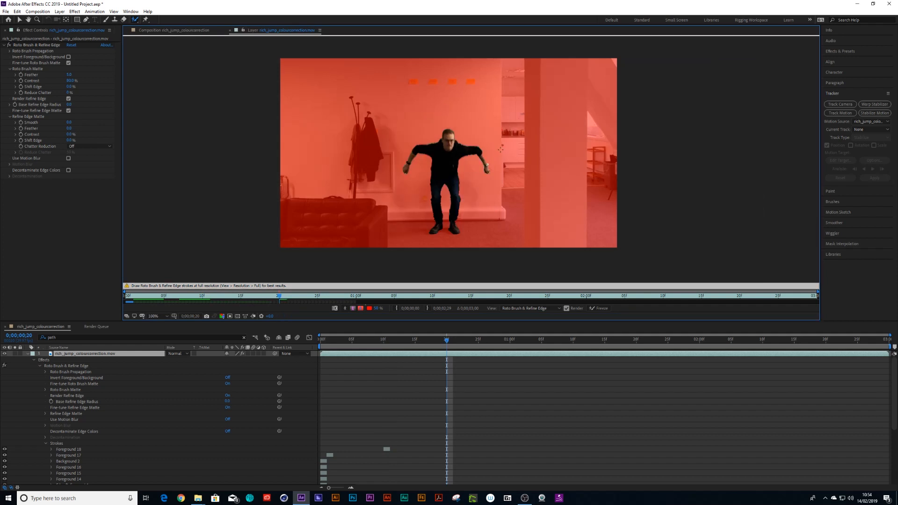
scroll(500, 149, up, 2)
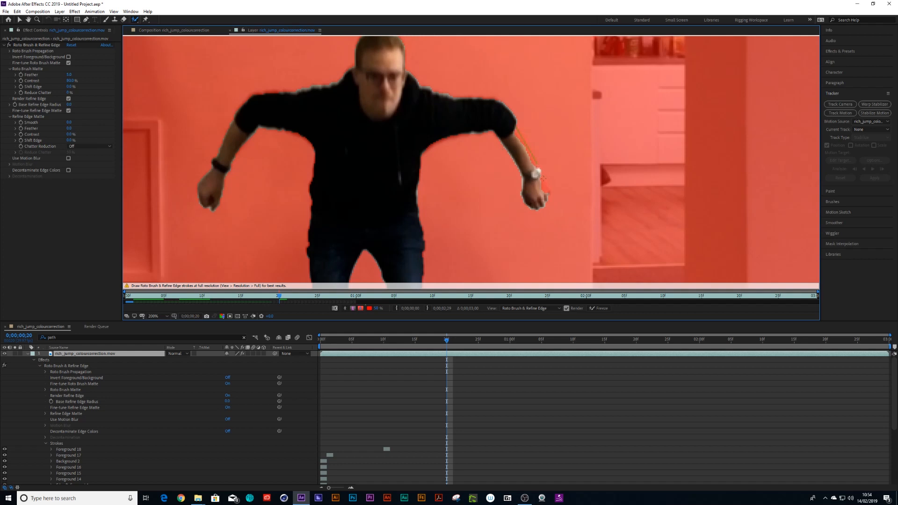
drag(545, 195, 518, 129)
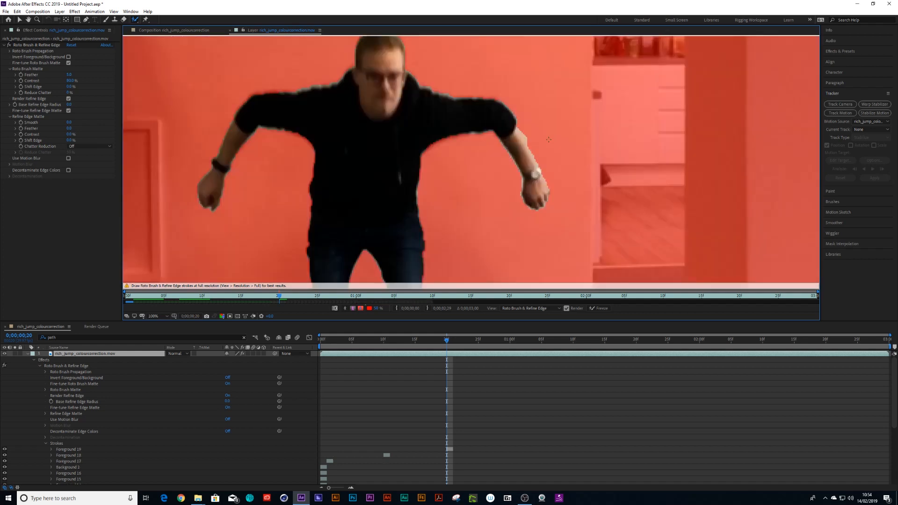
- Jump to 1;00 and paint foreground strokes down both hands to add them to the selection
scroll(549, 139, down, 2)
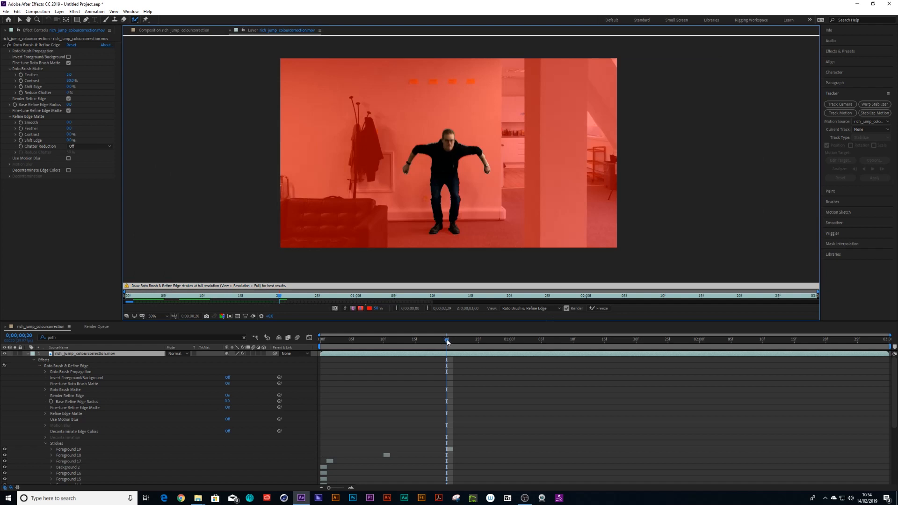
key(shift+Page_Down)
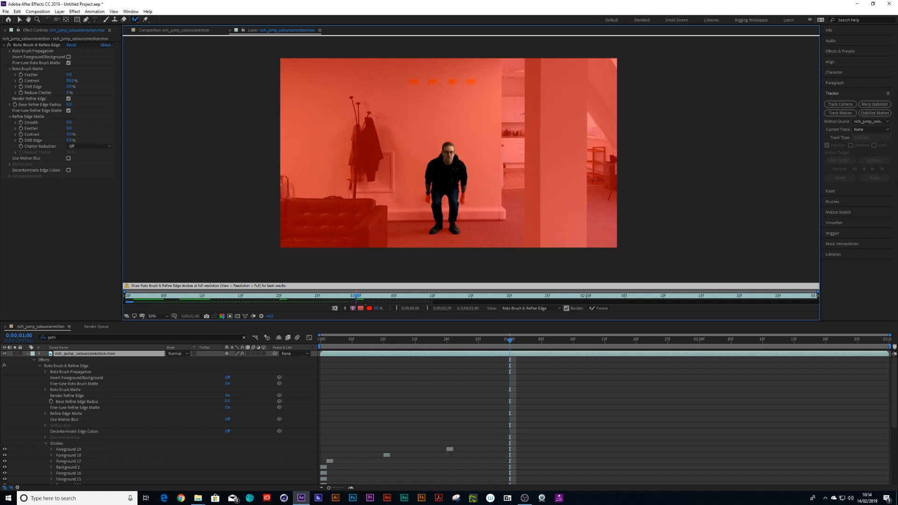
scroll(470, 164, up, 1)
key(space)
drag(377, 221, 400, 141)
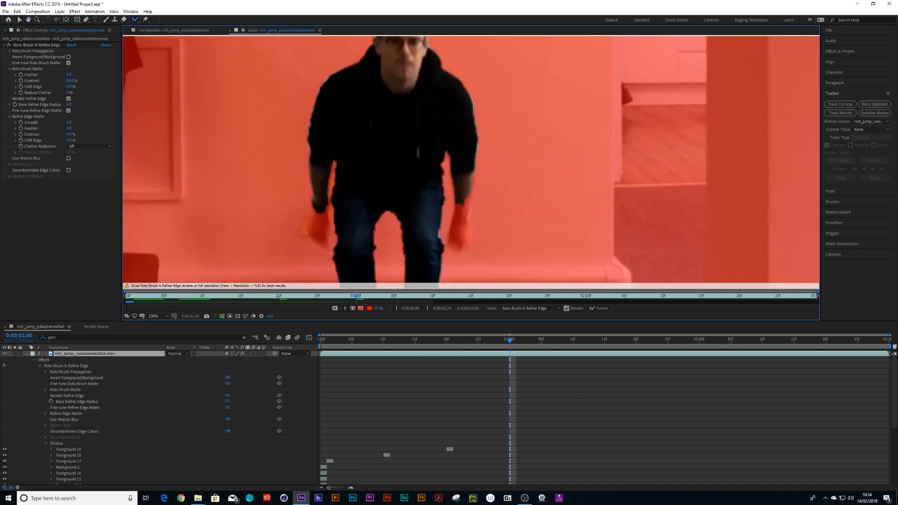
mouse_move(315, 206)
mouse_down()
mouse_move(311, 229)
mouse_move(322, 242)
mouse_up()
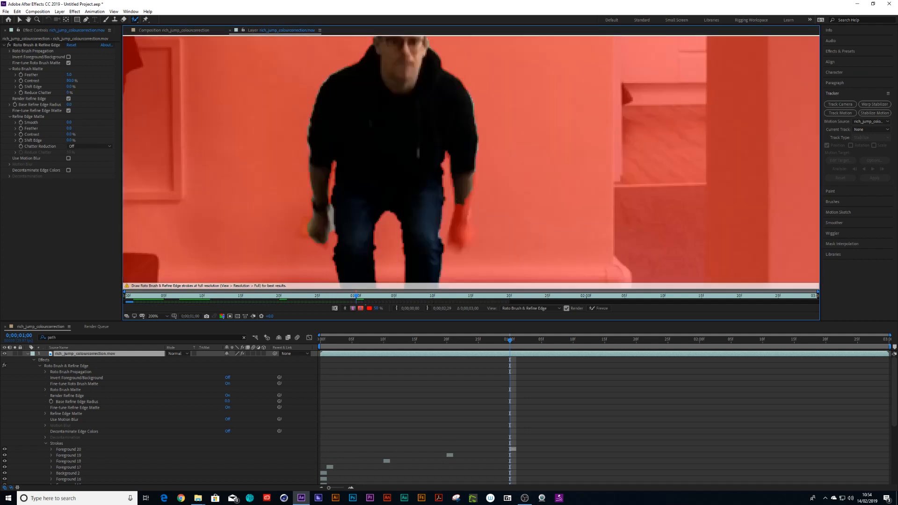
drag(456, 201, 451, 238)
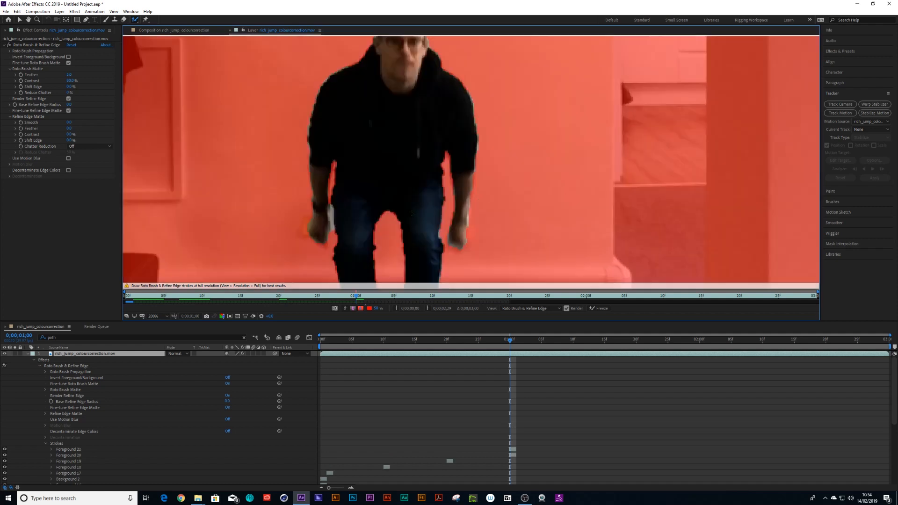
- Zoom in closely on the hands and paint a small correction stroke at the edge of the left hand
key(period)
key(h)
drag(227, 211, 284, 135)
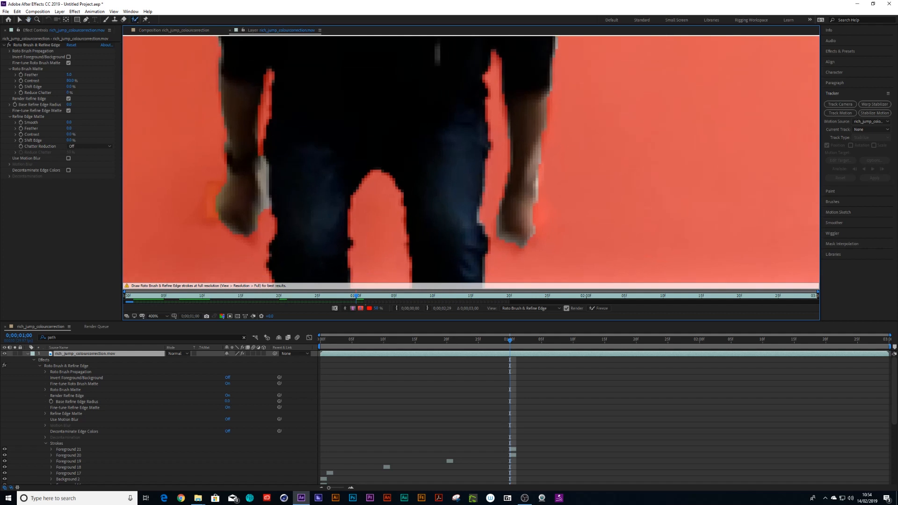
mouse_move(260, 152)
mouse_down()
mouse_move(263, 208)
mouse_move(261, 155)
mouse_up()
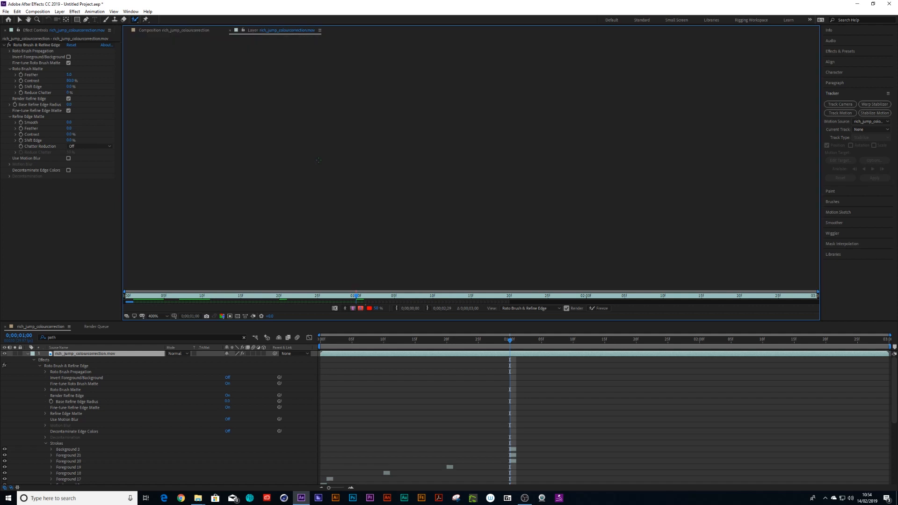
- Move to frame 28 and refine the right hand with foreground strokes over it and background strokes beside it
key(comma)
key(comma)
key(comma)
key(comma)
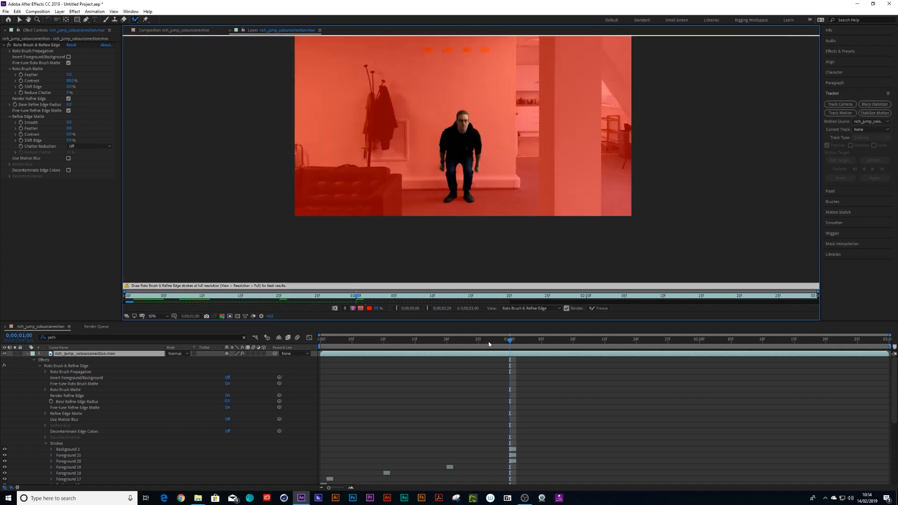
drag(512, 341, 500, 364)
key(period)
key(period)
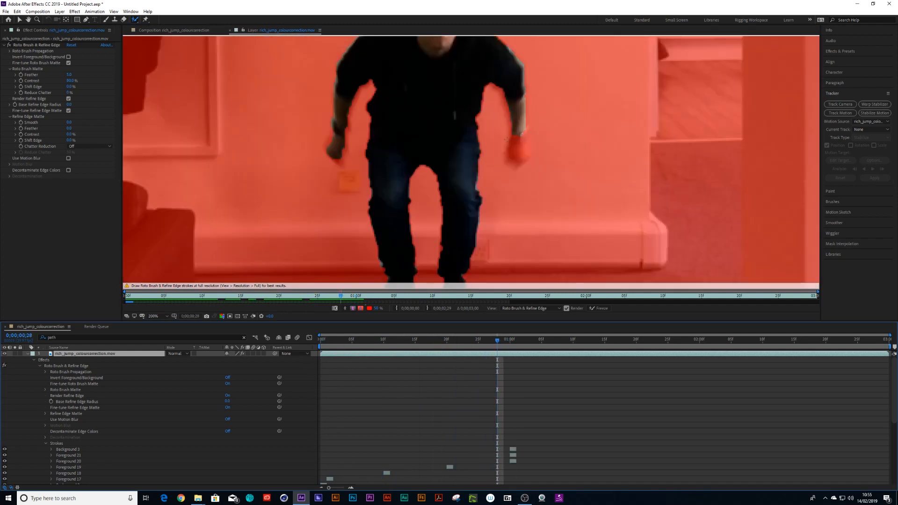
mouse_move(511, 135)
mouse_down()
mouse_move(511, 159)
mouse_move(537, 161)
mouse_up()
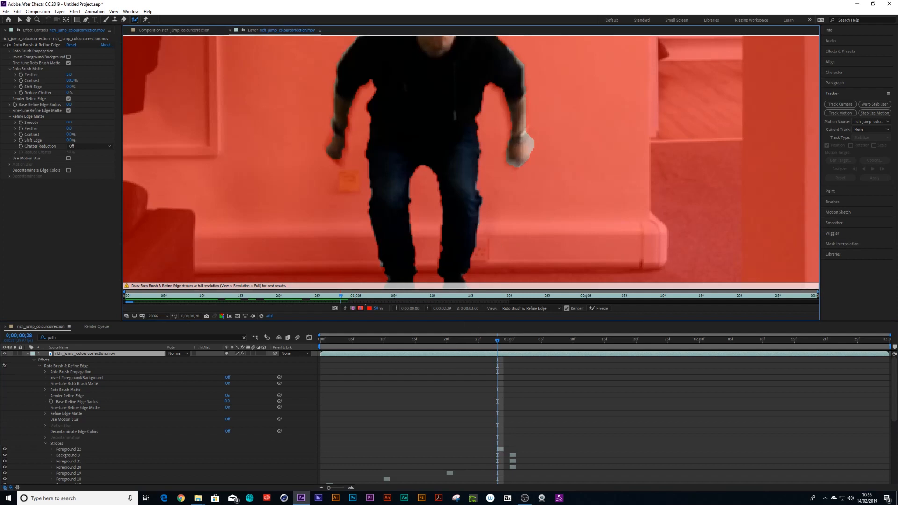
ctrl+drag(526, 128, 537, 129)
mouse_move(526, 154)
ctrl+mouse_down()
mouse_move(534, 143)
mouse_move(531, 156)
ctrl+mouse_up()
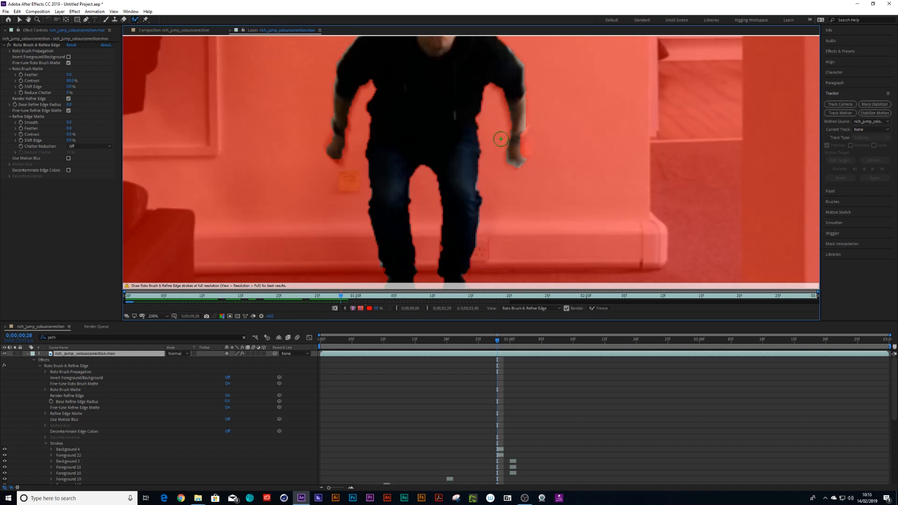
drag(517, 138, 513, 157)
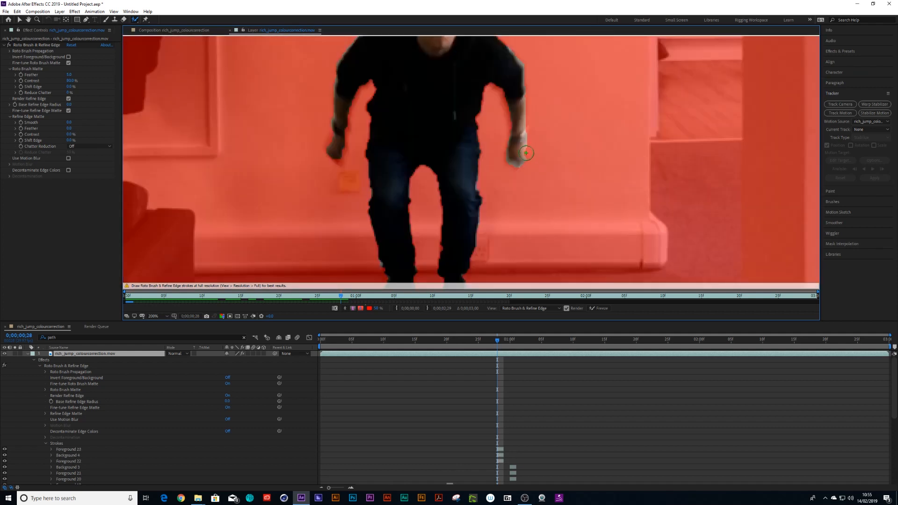
drag(526, 153, 523, 159)
alt+click(537, 147)
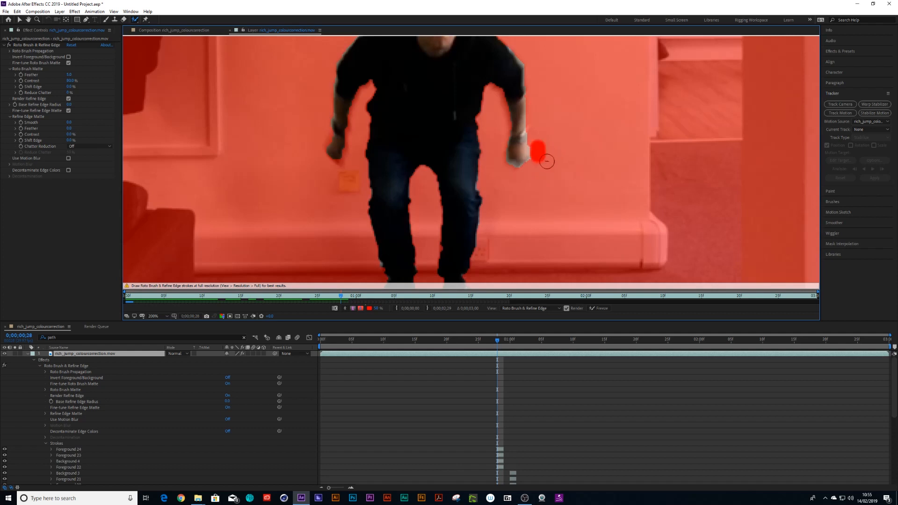
- Move to 1;05 and paint background strokes beside the blurred left arm to remove it from the selection
key(comma)
key(comma)
key(comma)
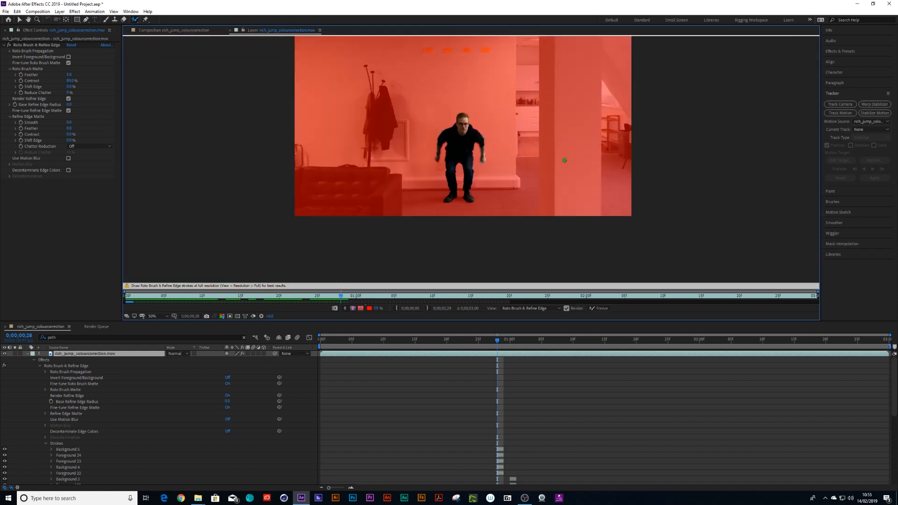
drag(497, 341, 539, 366)
scroll(473, 220, up, 1)
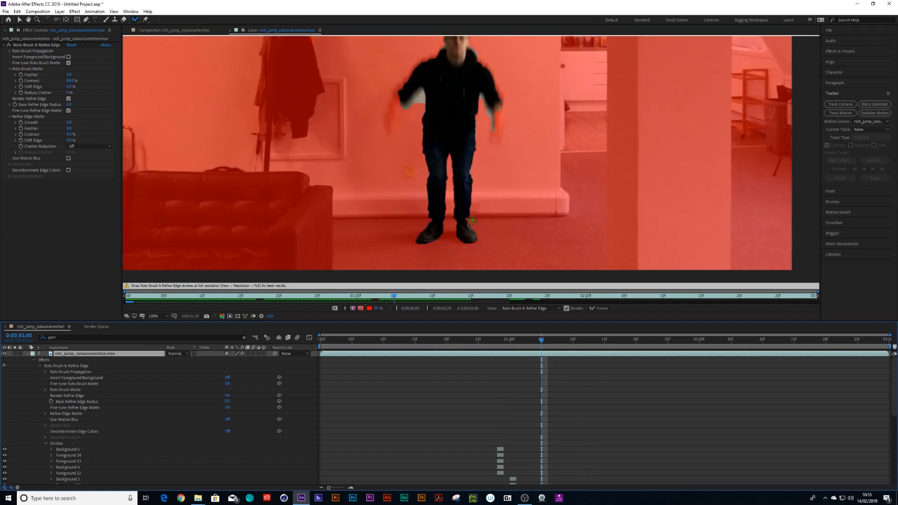
scroll(472, 220, up, 1)
scroll(366, 164, up, 1)
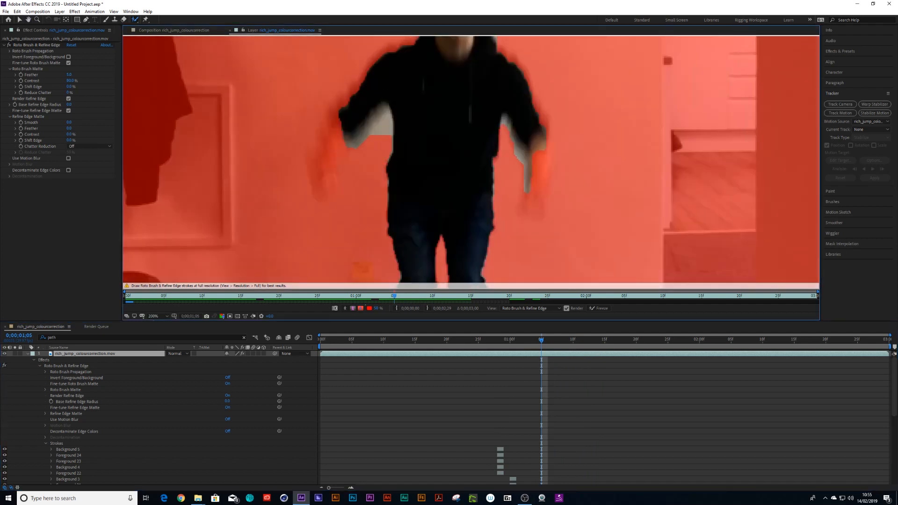
ctrl+drag(379, 151, 374, 151)
mouse_move(372, 136)
alt+mouse_down()
mouse_move(389, 115)
mouse_move(389, 140)
alt+mouse_up()
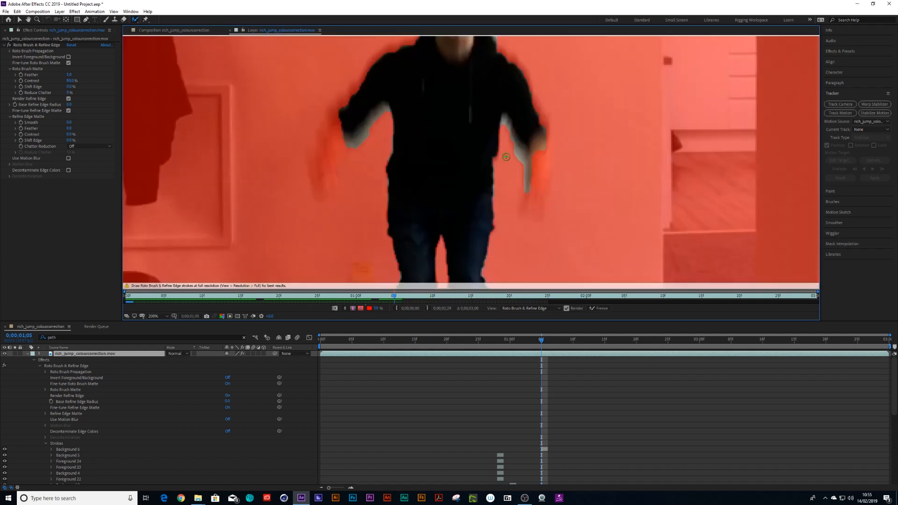
scroll(515, 162, down, 4)
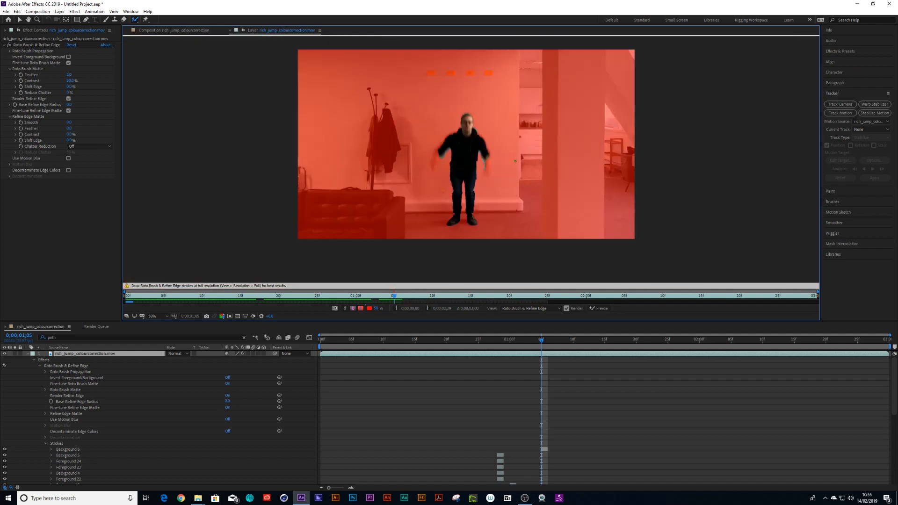
- Go to frame 8, preview the cut-out person in the composition, and reopen the layer view
click(377, 341)
mouse_move(370, 343)
mouse_down()
mouse_move(322, 344)
mouse_move(517, 346)
mouse_move(358, 349)
mouse_move(375, 355)
mouse_up()
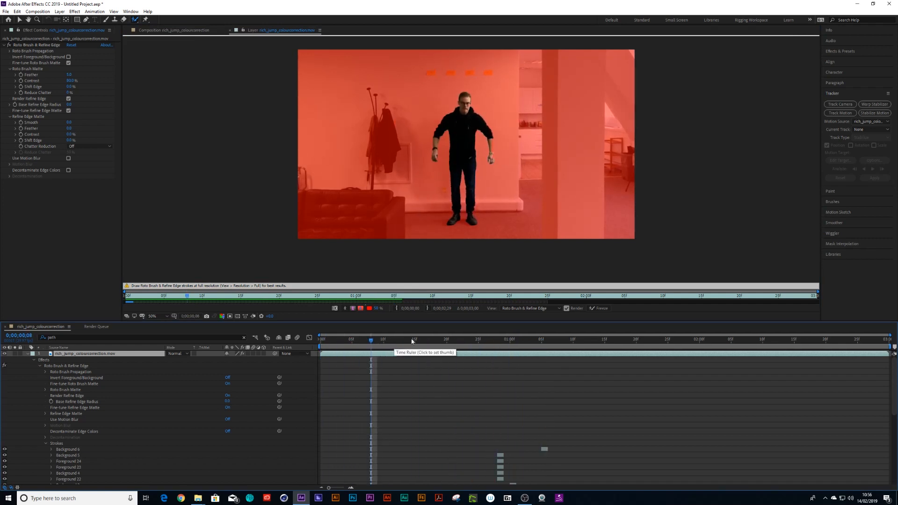
click(158, 29)
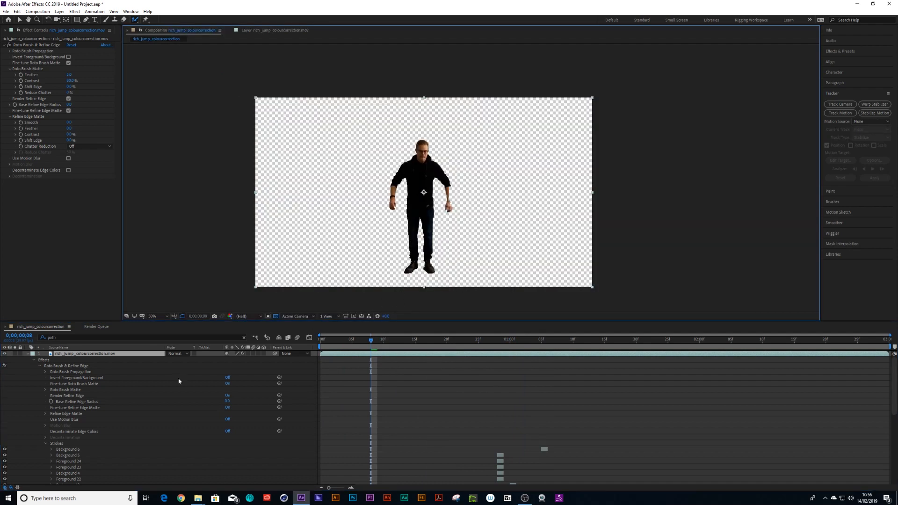
double_click(60, 355)
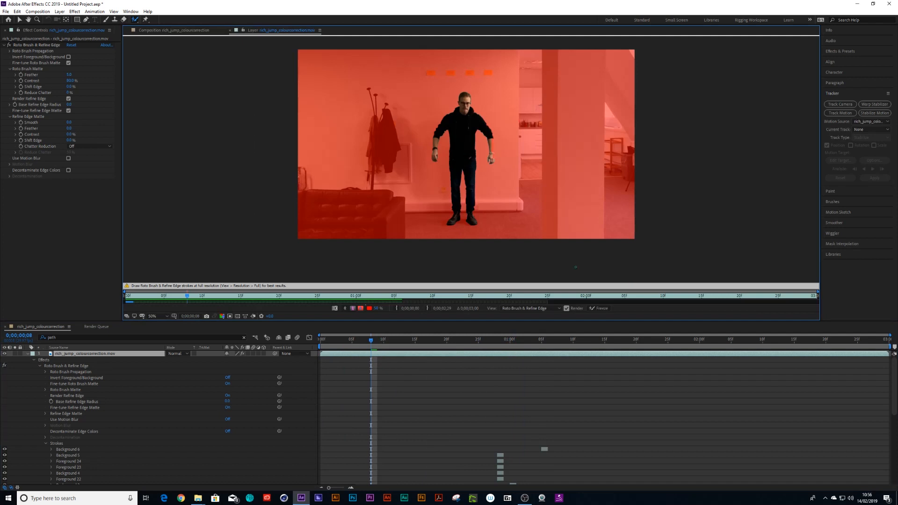
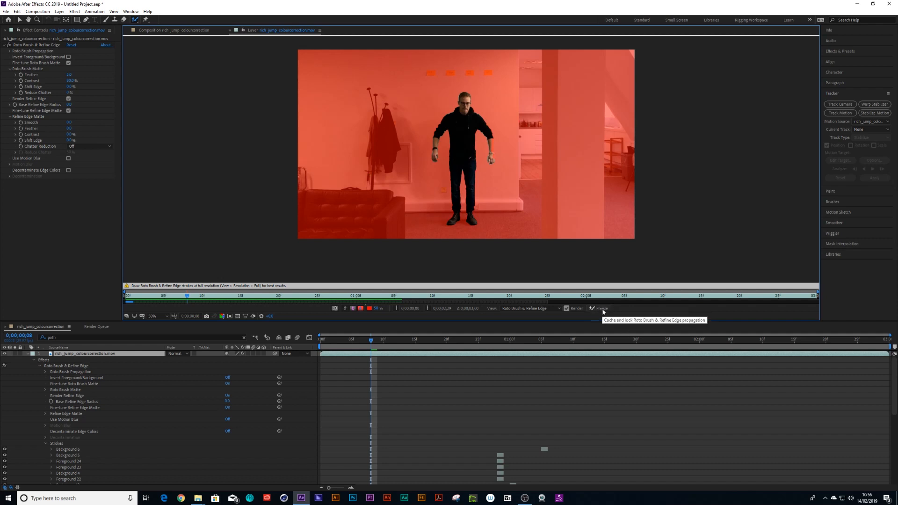
- Freeze the Roto Brush & Refine Edge propagation to cache and lock it
click(602, 309)
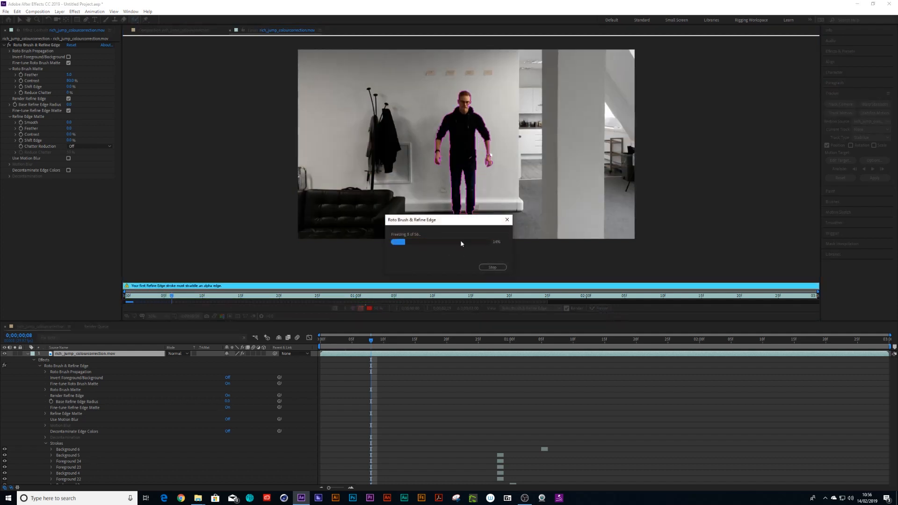
click(498, 267)
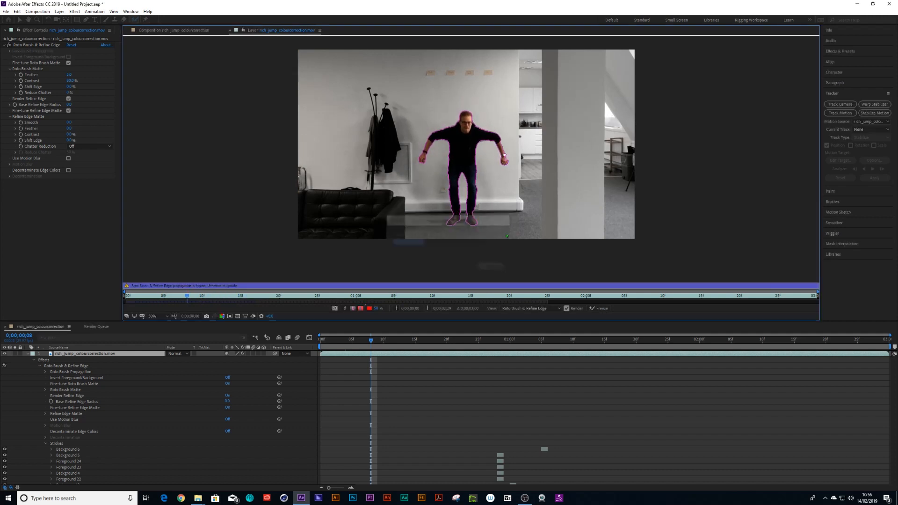
- Preview the cut-out person in the composition by zooming in and playing from the start
drag(374, 344, 316, 369)
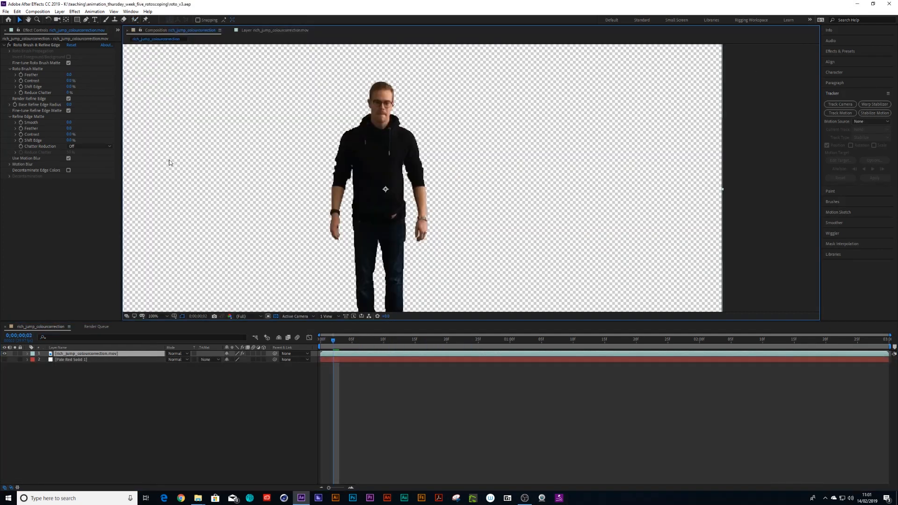
scroll(421, 252, down, 2)
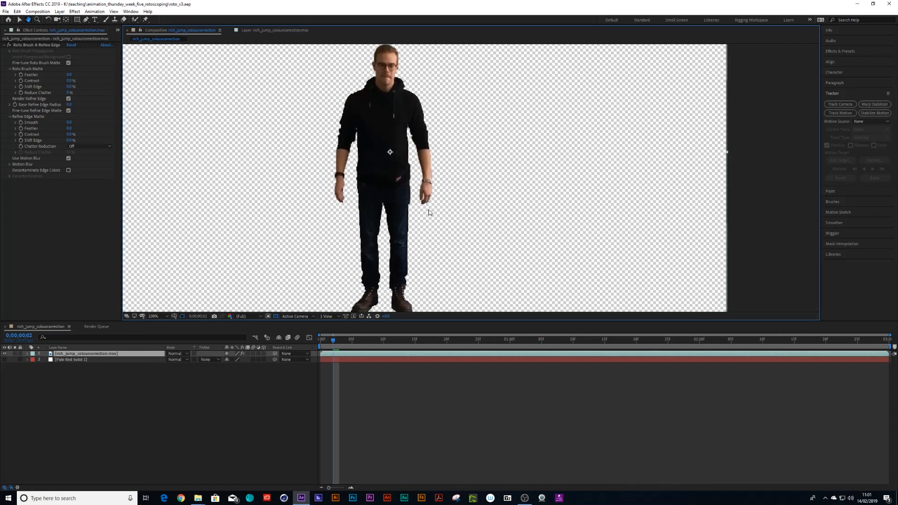
key(space)
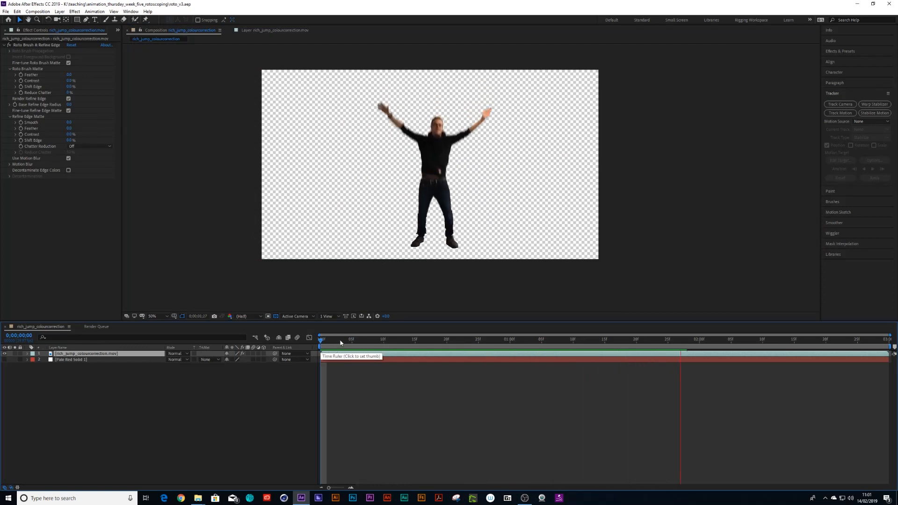
drag(376, 341, 349, 357)
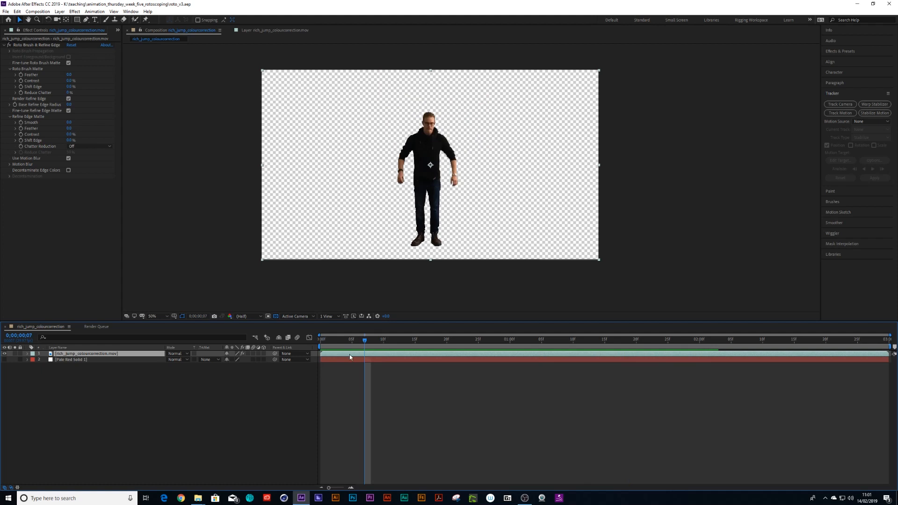
- Reveal the layer's keyframed properties and strokes, scroll through them, and collapse them again
key(u)
key(u)
scroll(608, 410, down, 15)
scroll(614, 422, up, 5)
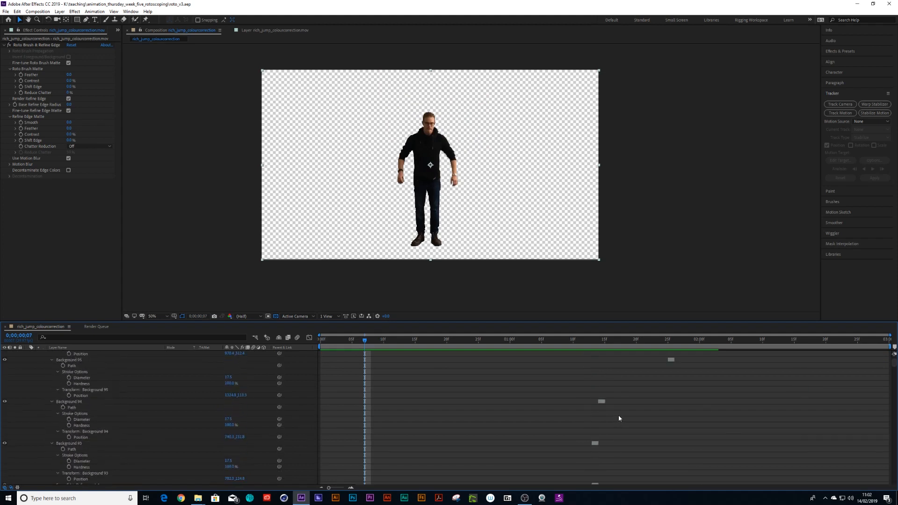
key(u)
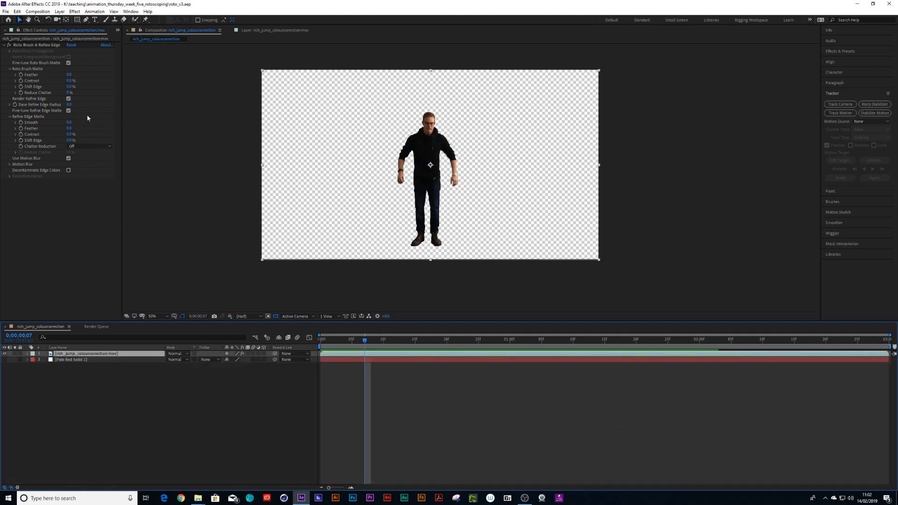
scroll(293, 86, up, 1)
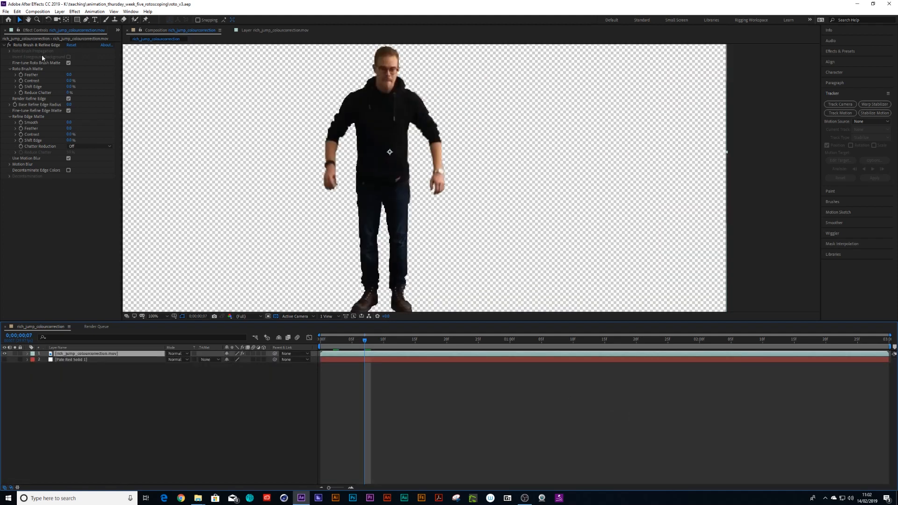
- Adjust the Roto Brush matte feather and turn off Use Motion Blur
drag(70, 75, 105, 81)
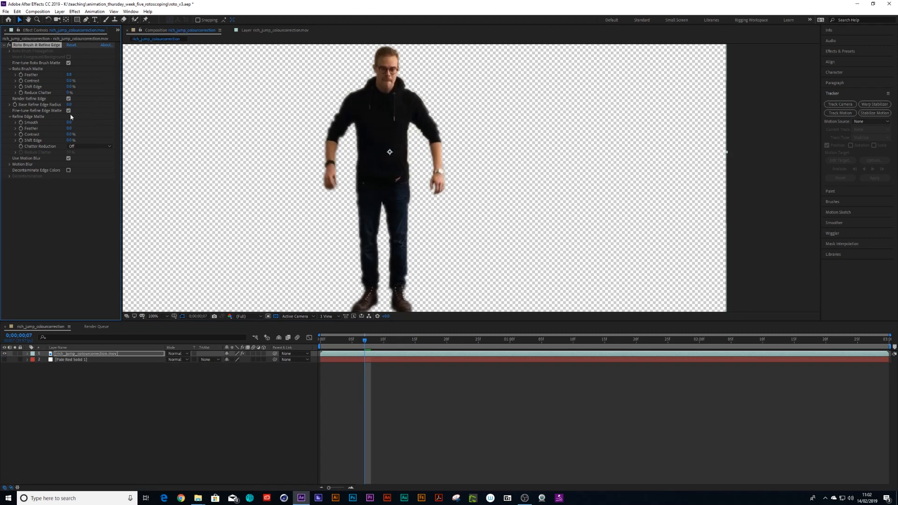
click(69, 158)
click(68, 158)
click(69, 159)
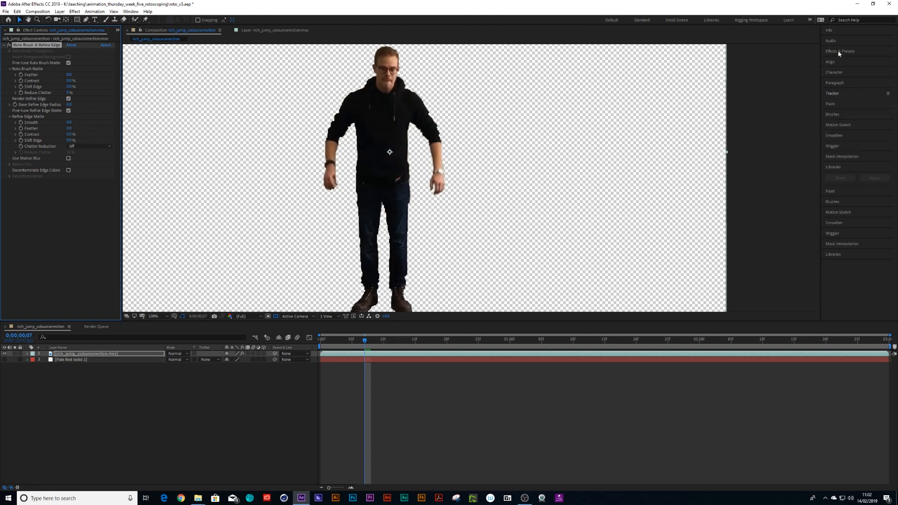
- Search effects for "chok" and apply Matte Choker to the cut-out layer
click(851, 51)
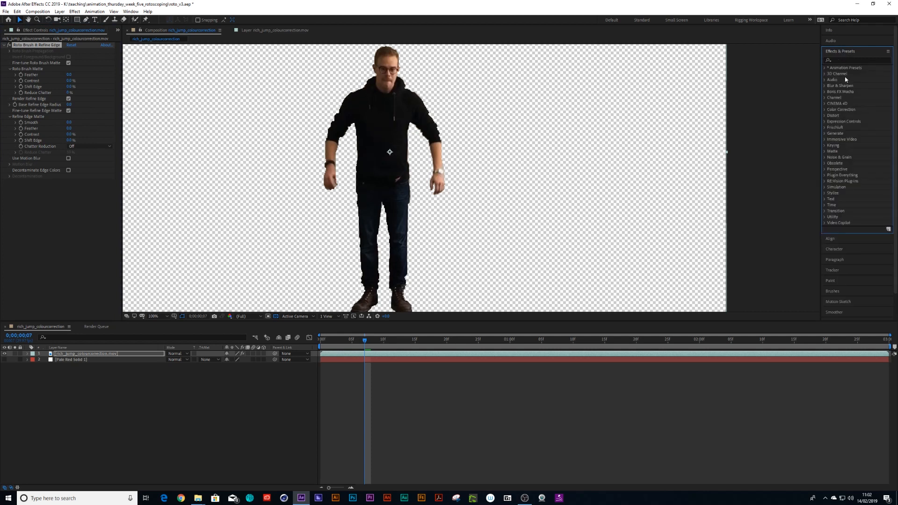
click(839, 60)
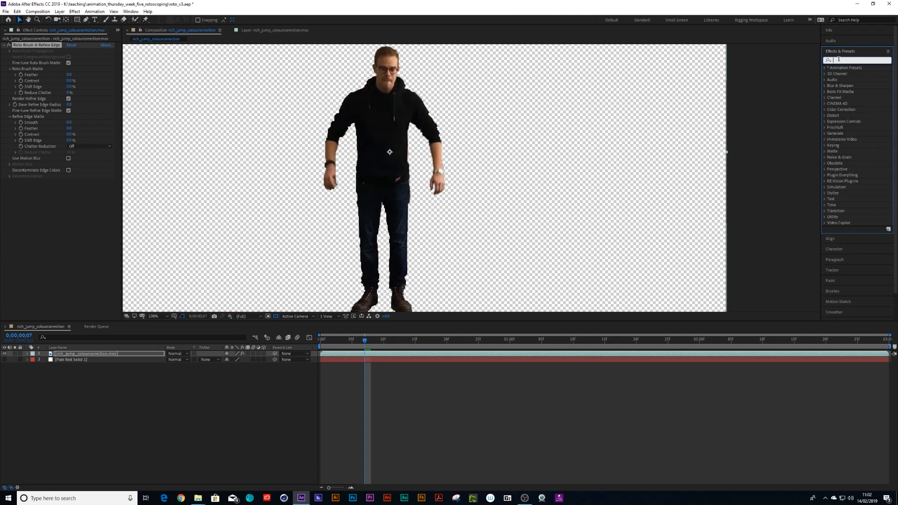
text(chok)
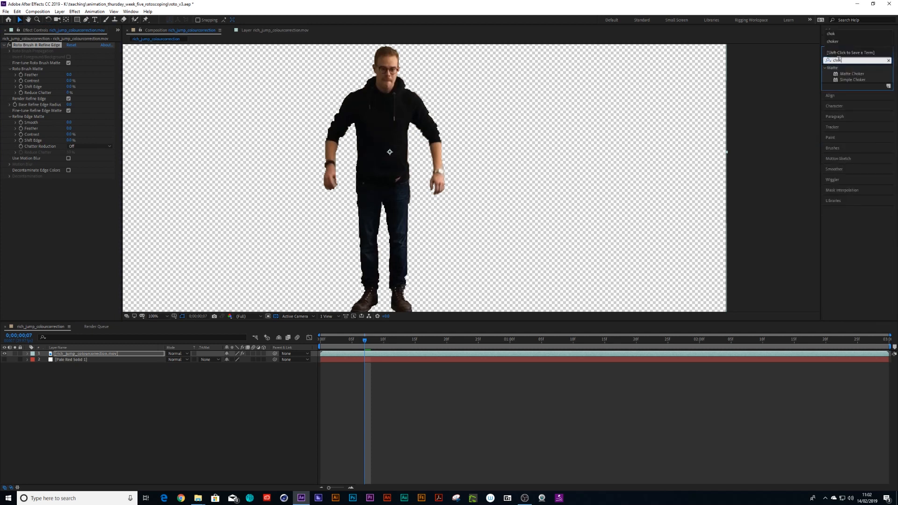
drag(854, 75, 396, 167)
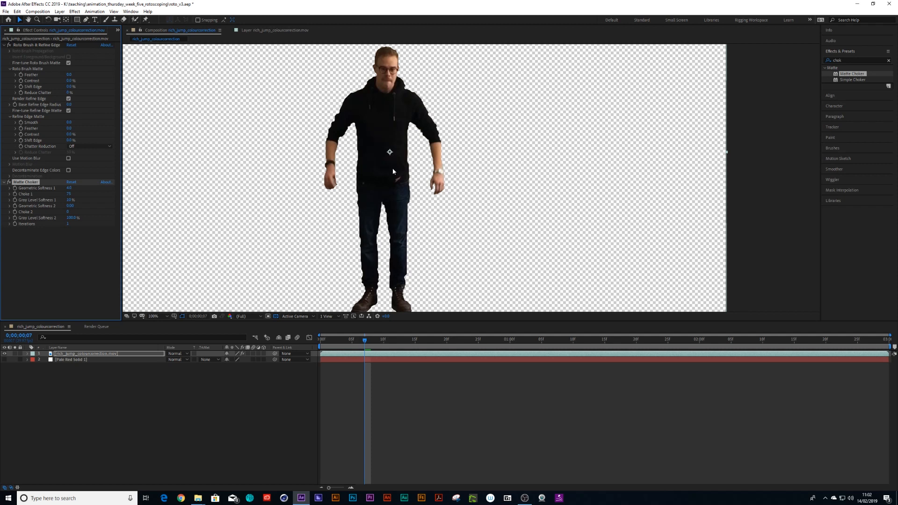
- Adjust the Matte Choker's Choke 1 and Geometric Softness 1 values, toggling the effect to compare
drag(73, 194, 55, 212)
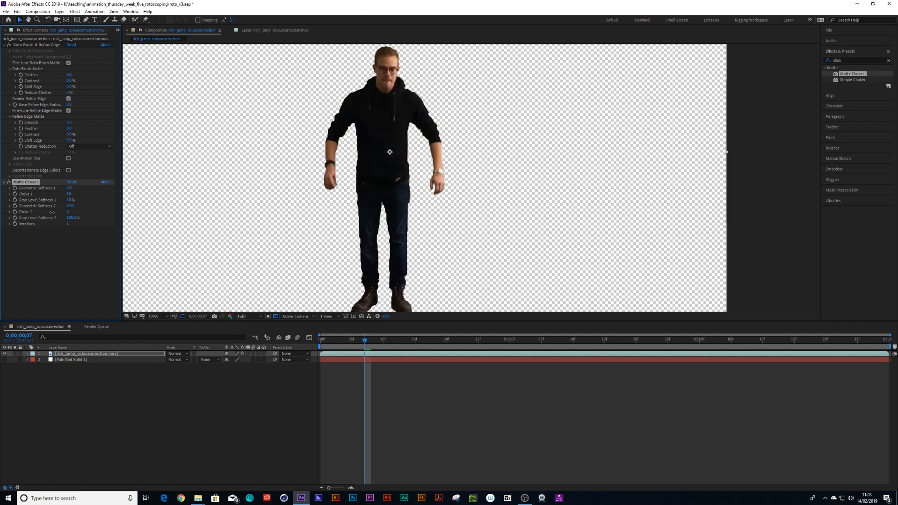
click(9, 183)
click(8, 183)
mouse_move(72, 189)
mouse_down()
mouse_move(106, 188)
mouse_move(73, 193)
mouse_up()
- Play the choked cut-out from the start of the composition to review the matte
mouse_move(324, 341)
mouse_down()
mouse_move(383, 343)
mouse_move(313, 346)
mouse_up()
key(comma)
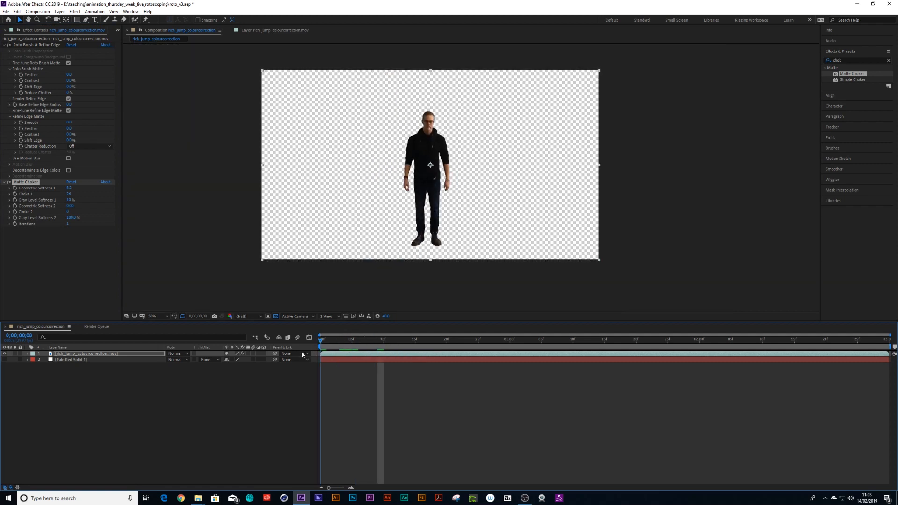
key(space)
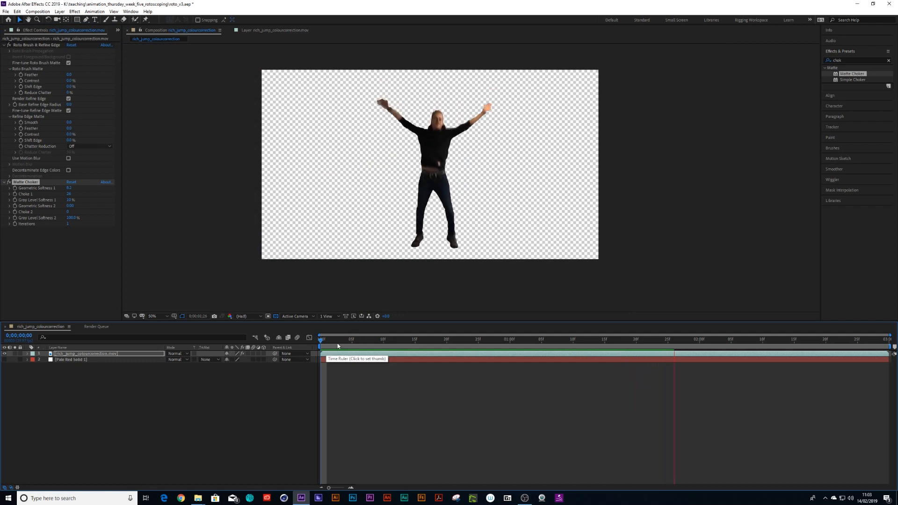
click(366, 345)
key(space)
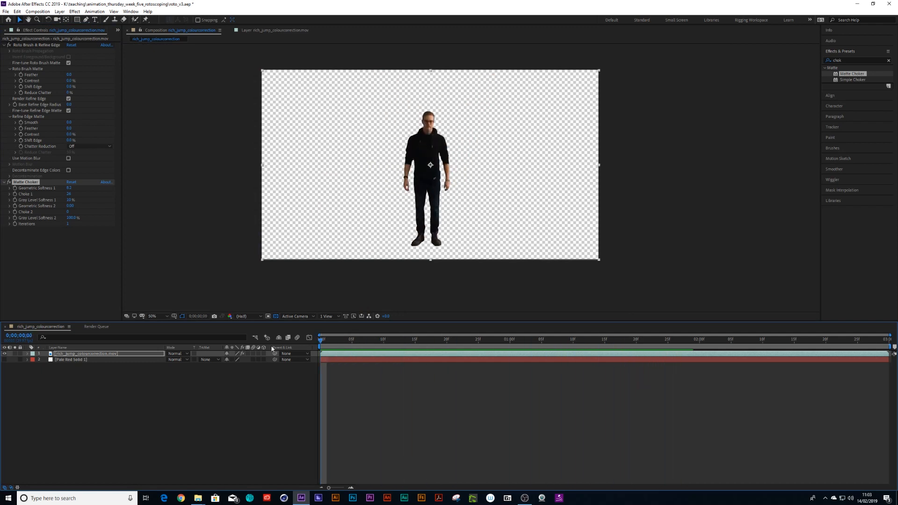
- Create a new composition from the roto composition in the Project panel
click(118, 31)
click(136, 40)
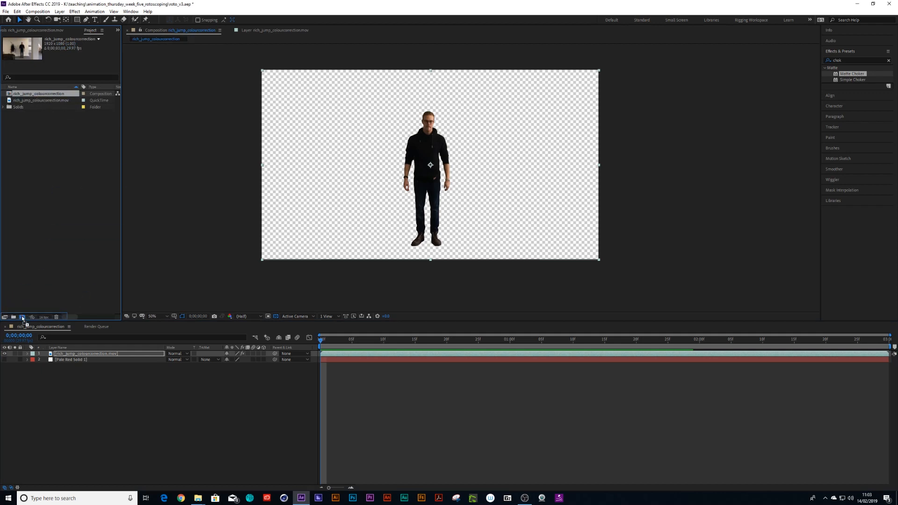
drag(22, 317, 22, 316)
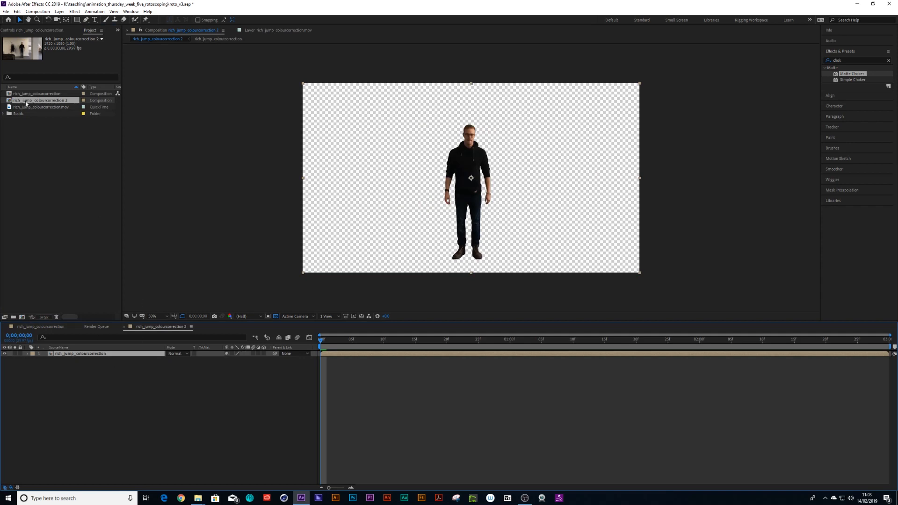
- Add the original footage rich_jump_rotocorrection.mov beneath the cut-out layer in the new composition
drag(29, 109, 77, 359)
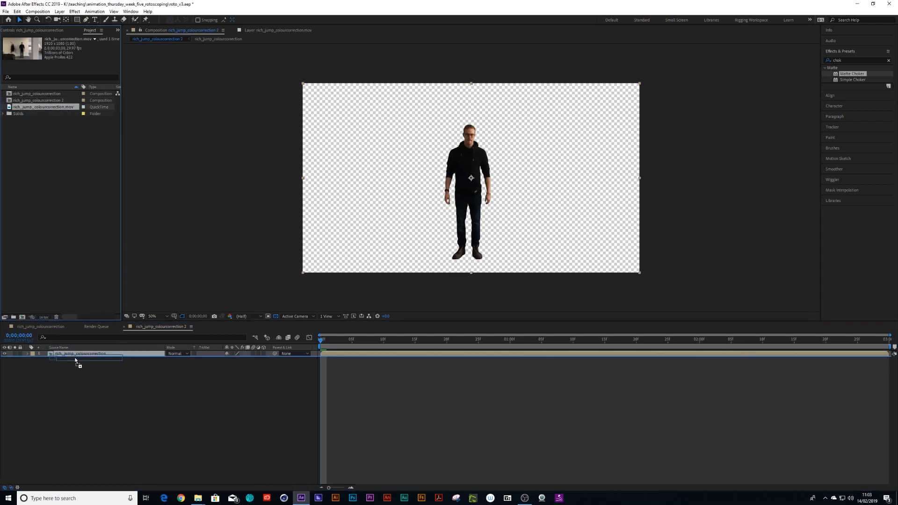
click(77, 354)
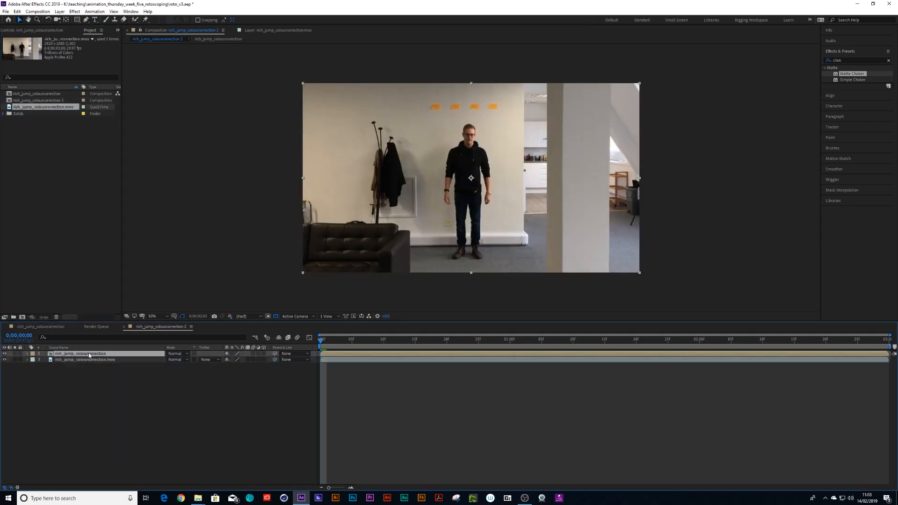
- Nudge the cut-out layer leftwards and play both layers together
key(shift+Left)
key(shift+Left)
key(shift+Left)
key(shift+Left)
key(shift+Left)
key(shift+Left)
key(shift+Left)
key(shift+Left)
key(shift+Left)
key(shift+Left)
key(shift+Left)
key(shift+Left)
key(shift+Left)
key(shift+Left)
key(shift+Left)
key(shift+Left)
key(shift+Left)
key(shift+Left)
key(shift+Left)
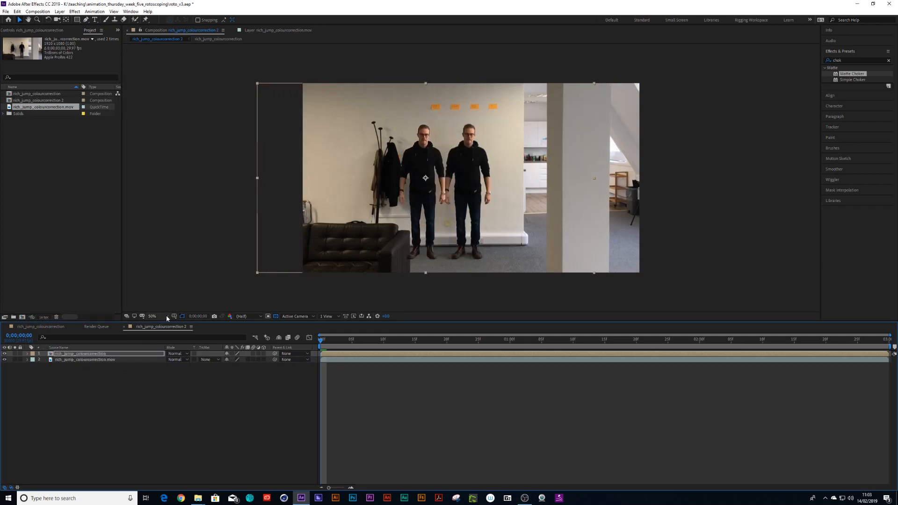
key(space)
key(space)
key(space)
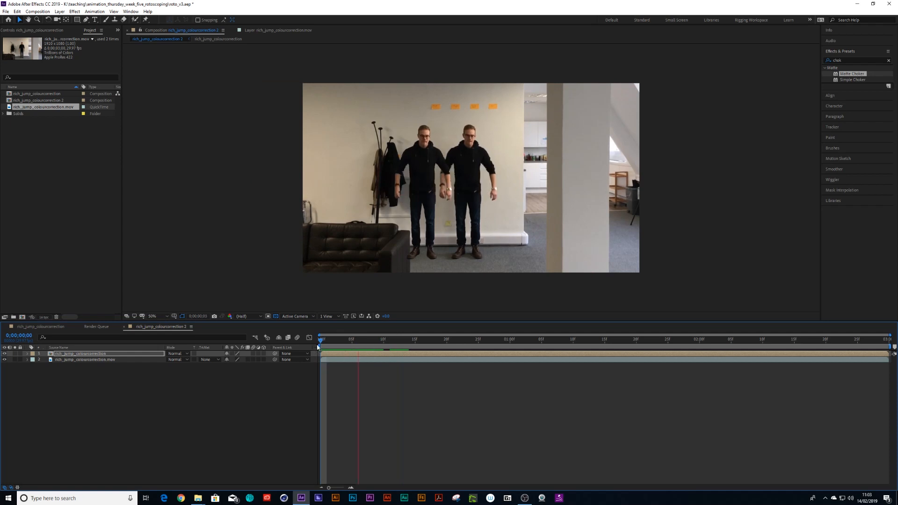
key(space)
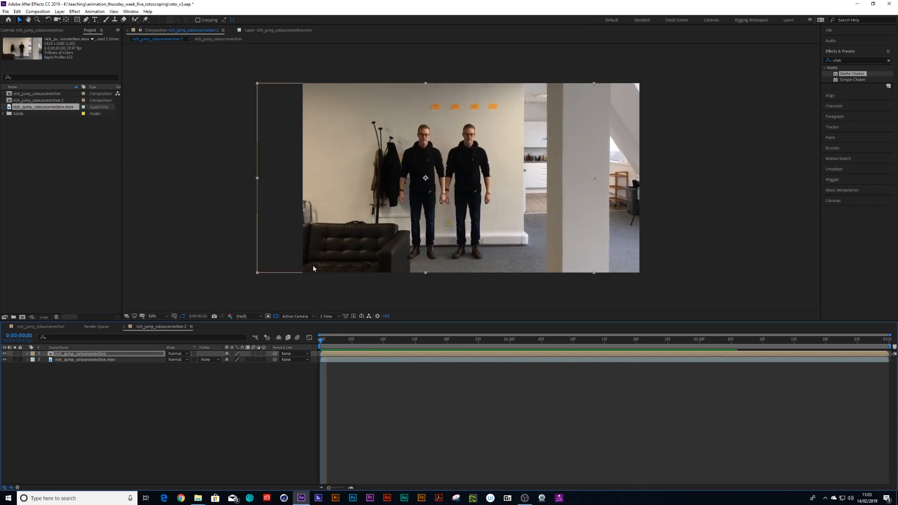
- Scale the cut-out layer down and move it up above the person's head near the top edge
key(s)
drag(234, 360, 199, 361)
drag(426, 175, 470, 99)
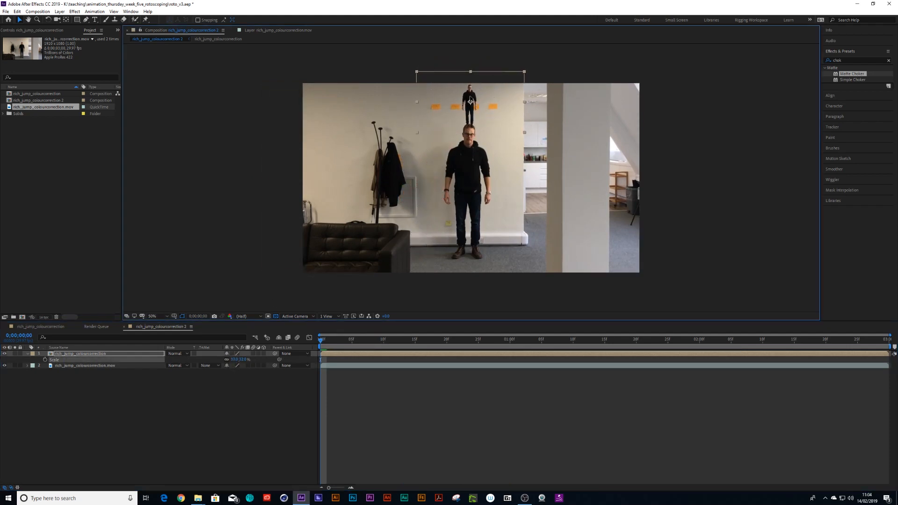
- Play the composition to review the small cut-out over the footage
key(space)
key(space)
key(space)
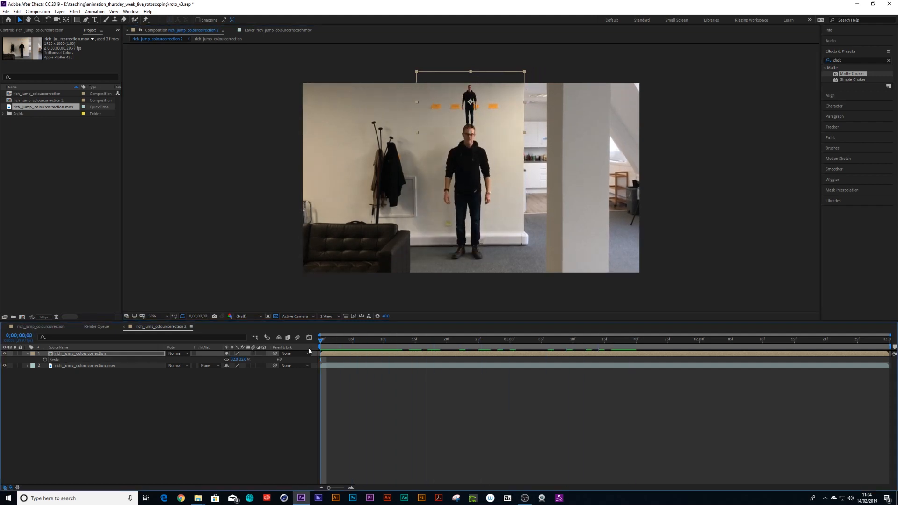
drag(754, 344, 295, 359)
- Start Track Motion on the footage layer and fit the track point's boxes around the person's face
click(108, 364)
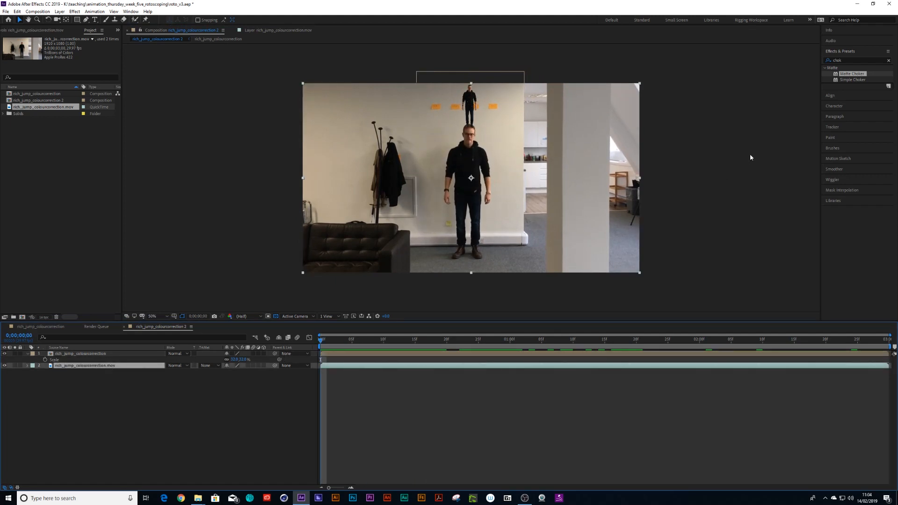
click(836, 127)
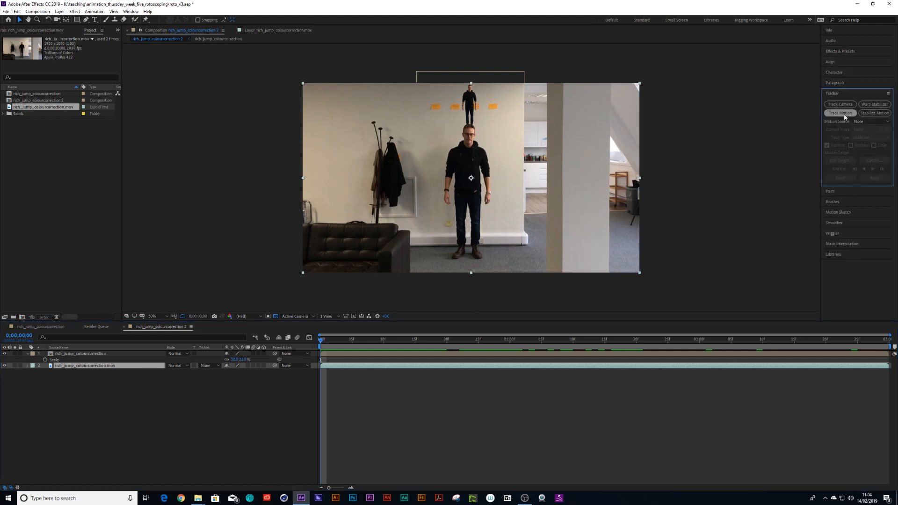
click(841, 113)
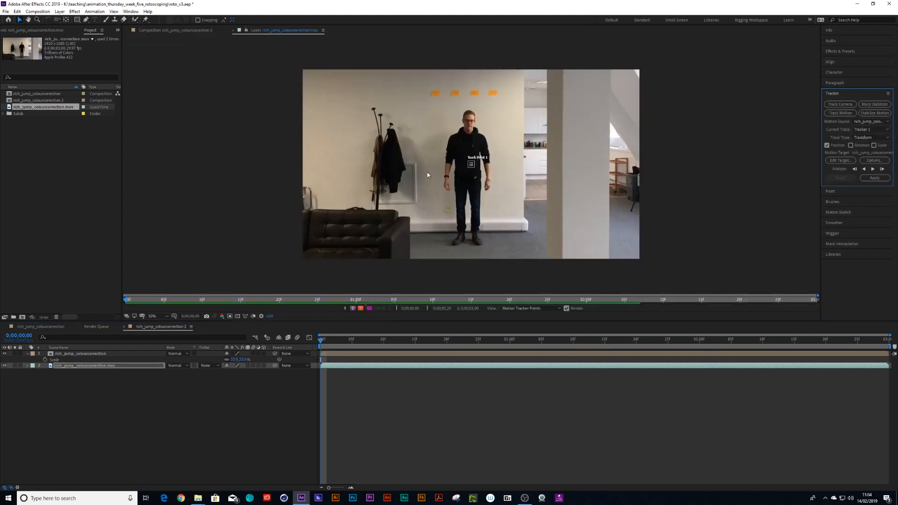
scroll(427, 172, up, 4)
key(h)
mouse_move(459, 130)
mouse_down()
mouse_move(463, 227)
mouse_move(473, 233)
mouse_move(472, 89)
mouse_move(487, 152)
mouse_move(482, 136)
mouse_move(500, 116)
mouse_move(484, 116)
mouse_move(461, 137)
mouse_move(482, 114)
mouse_move(472, 136)
mouse_up()
key(v)
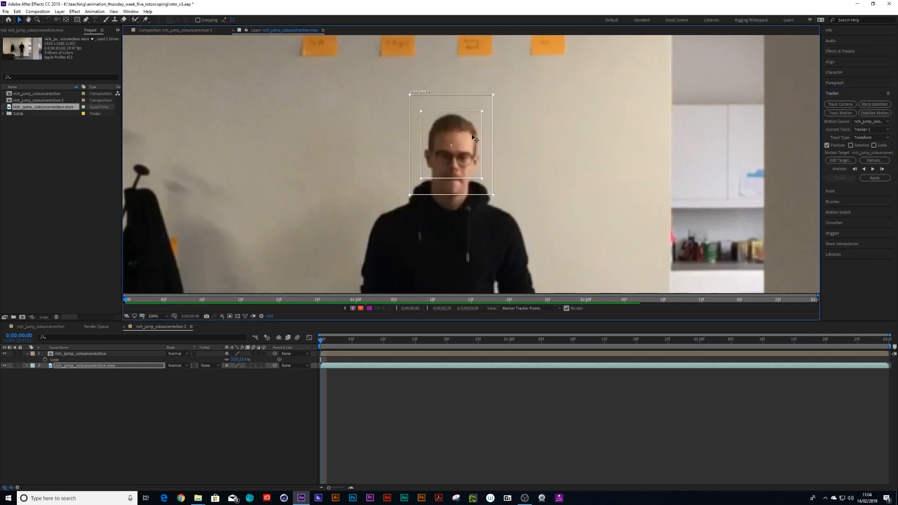
drag(493, 195, 506, 211)
drag(492, 153, 491, 170)
drag(481, 129, 510, 95)
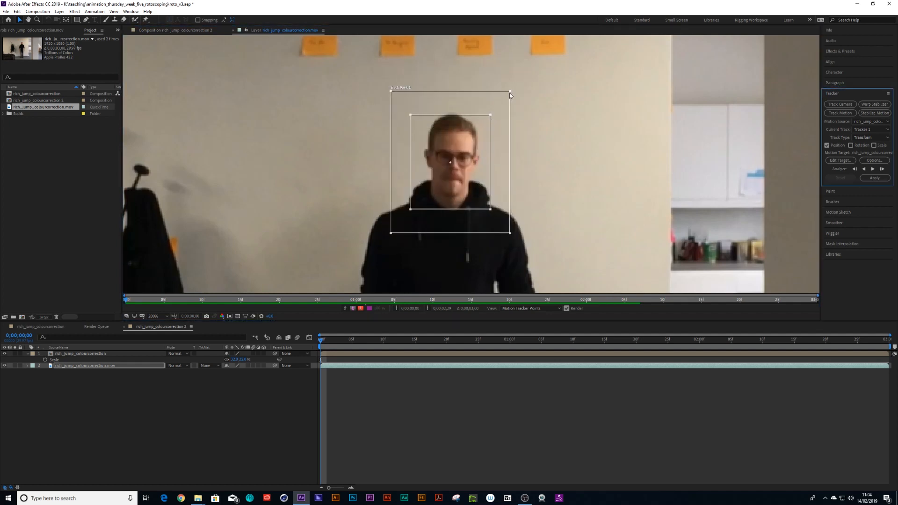
- Apply the tracking data to the cut-out layer in X and Y
key(comma)
click(872, 178)
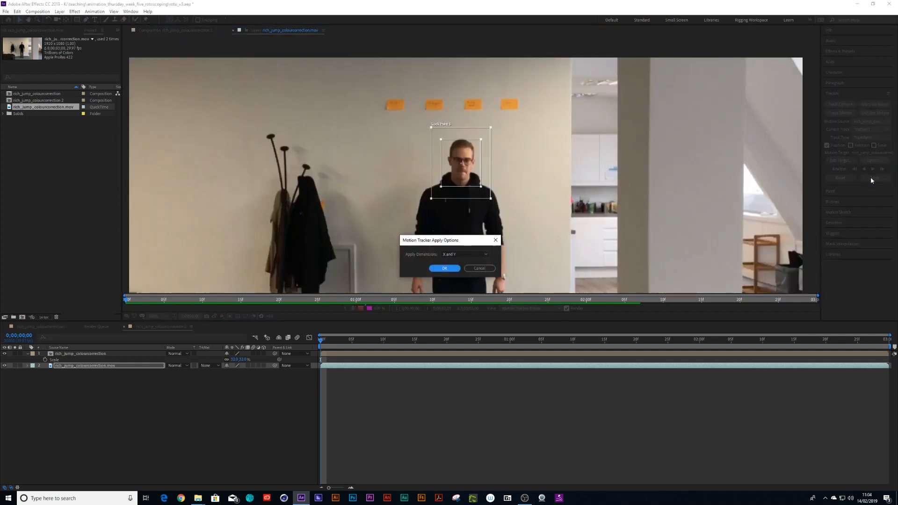
click(445, 269)
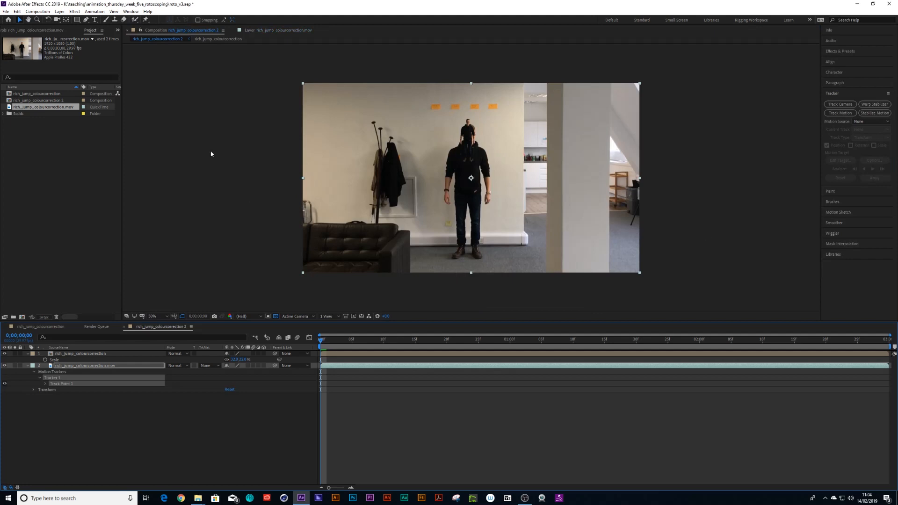
- Add a null object and start a motion track on the cut-out layer, then undo both
click(59, 11)
mouse_move(123, 21)
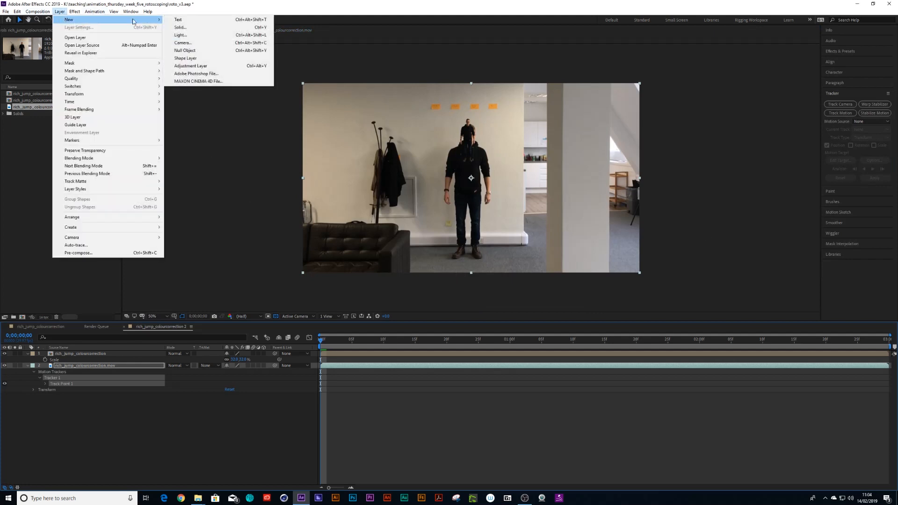
click(185, 51)
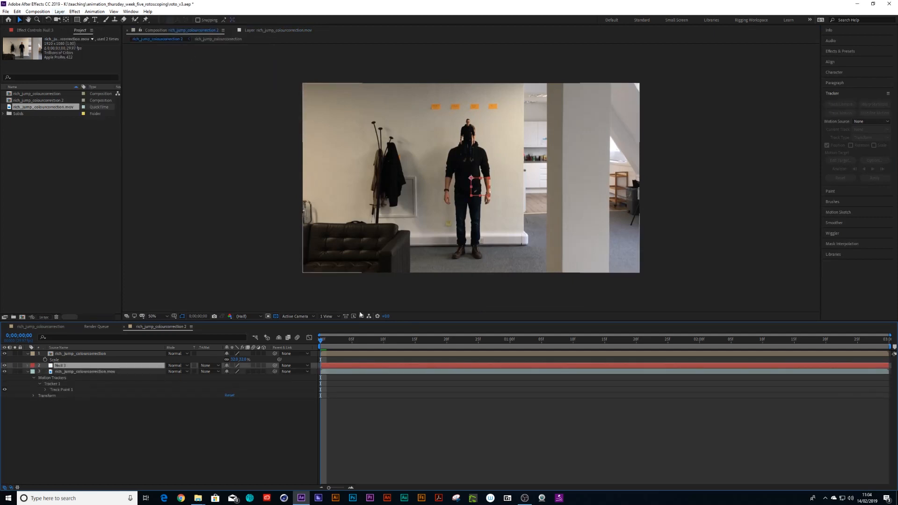
click(74, 372)
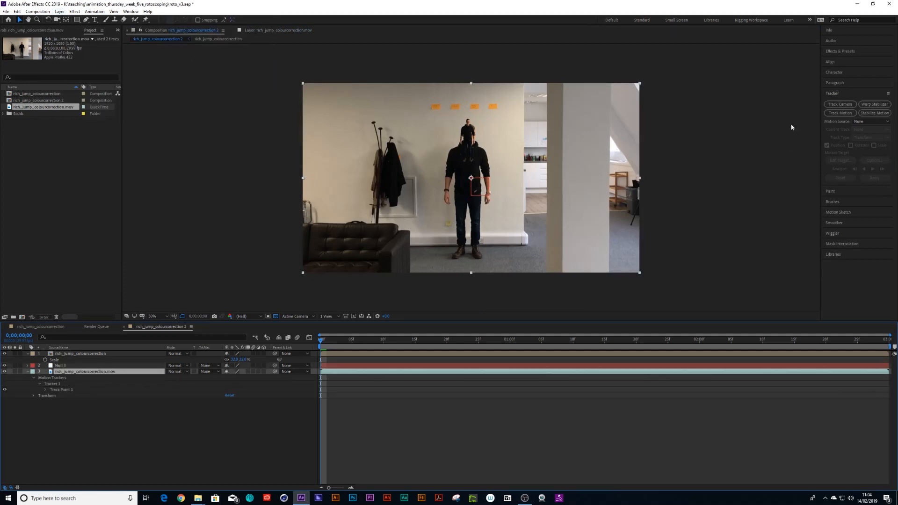
click(839, 114)
click(81, 355)
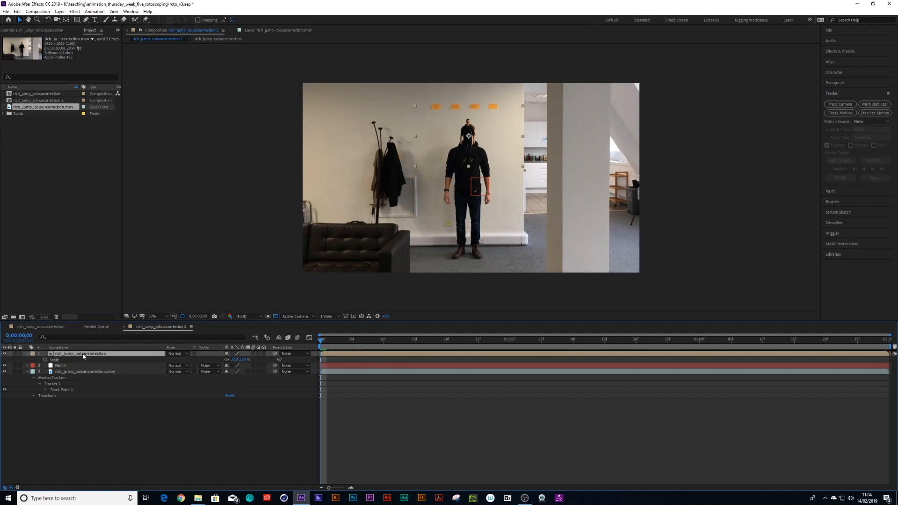
click(841, 114)
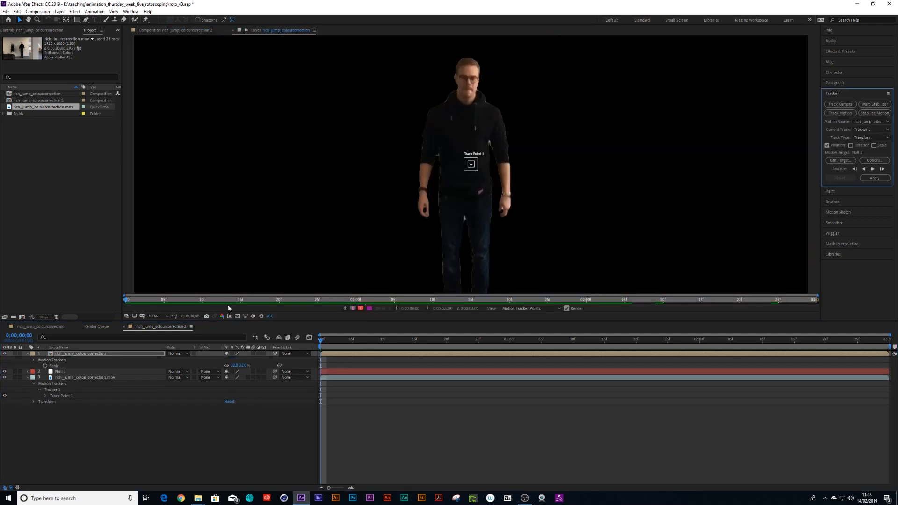
key(ctrl+z)
key(ctrl+z)
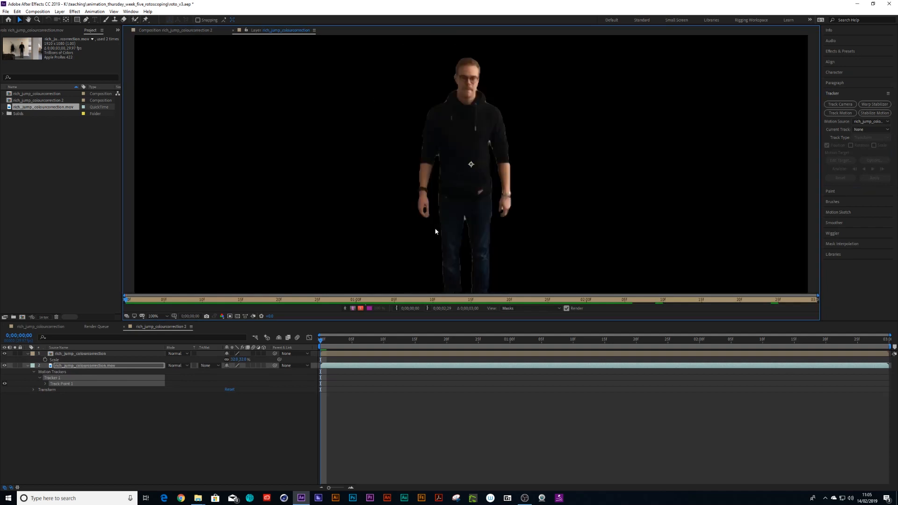
- Start Track Motion on the footage layer and position the new track point's boxes over the person's face
click(204, 401)
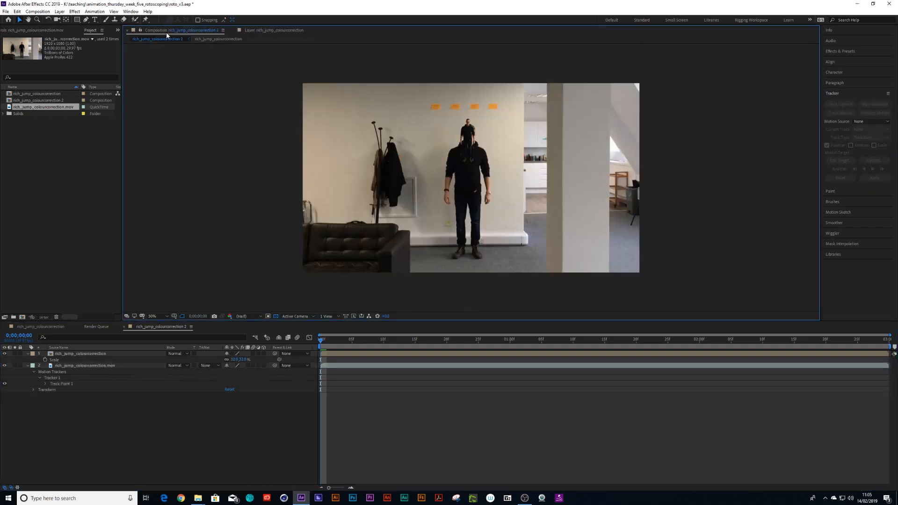
click(71, 367)
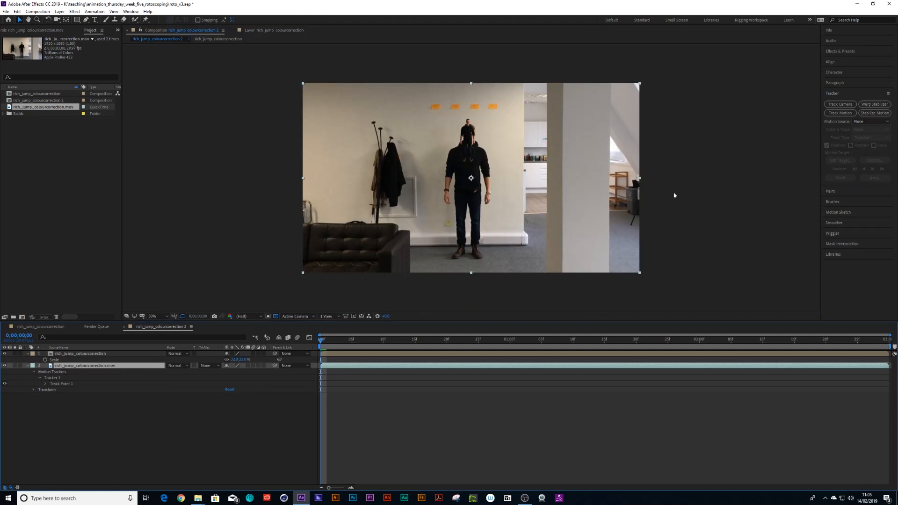
click(835, 112)
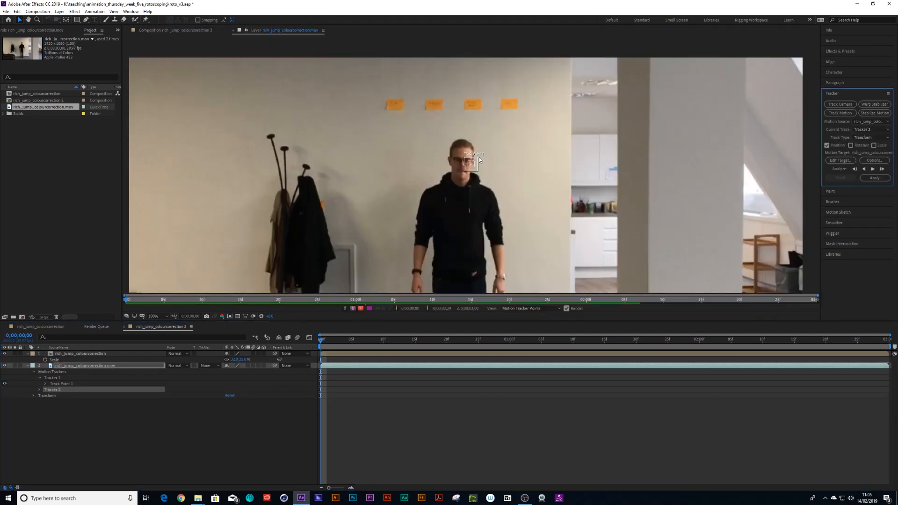
drag(484, 151, 493, 122)
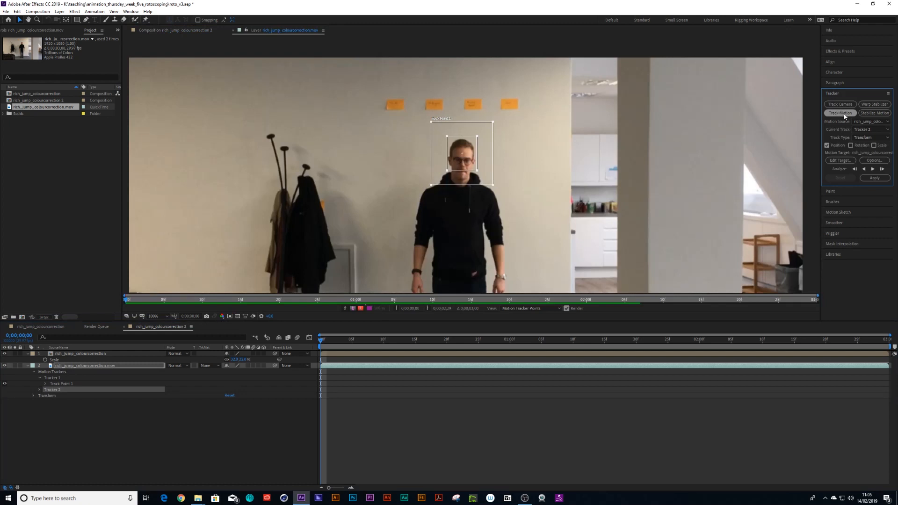
- Switch the current track to Tracker 1 and add a new null object to the composition
click(871, 130)
click(869, 148)
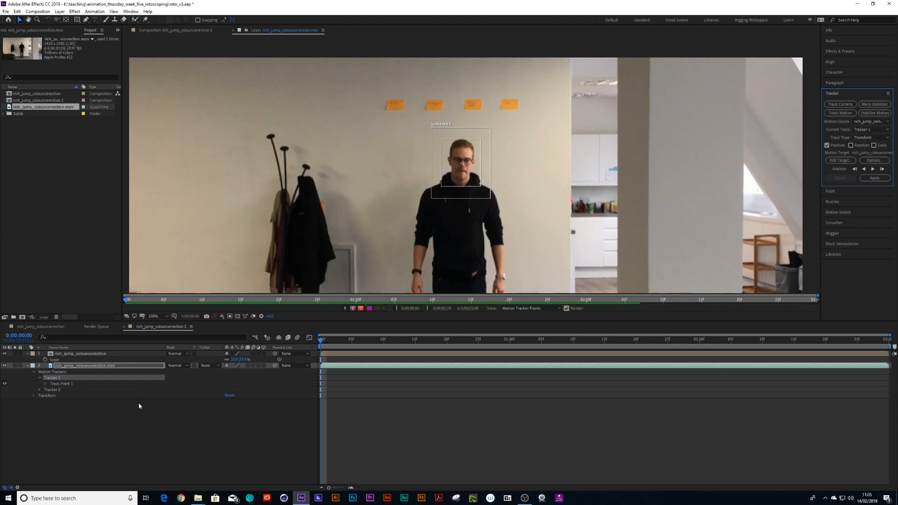
click(60, 13)
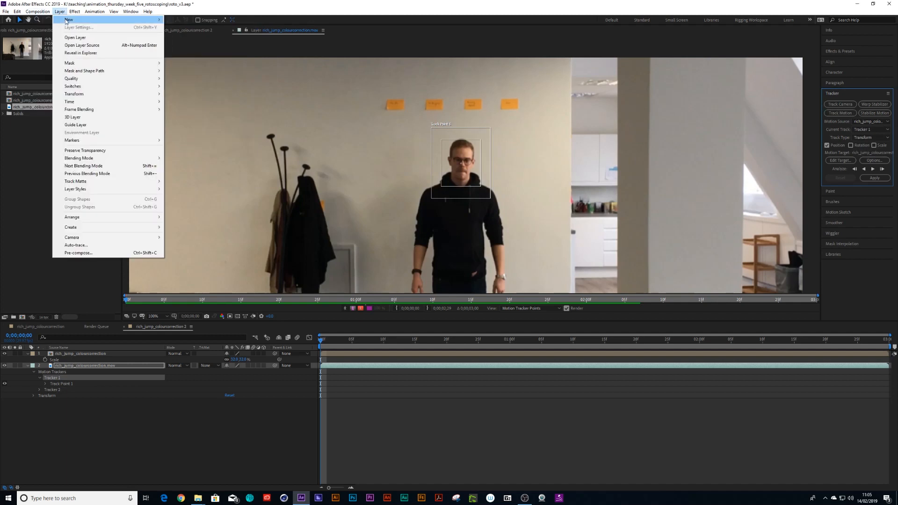
mouse_move(68, 20)
click(193, 51)
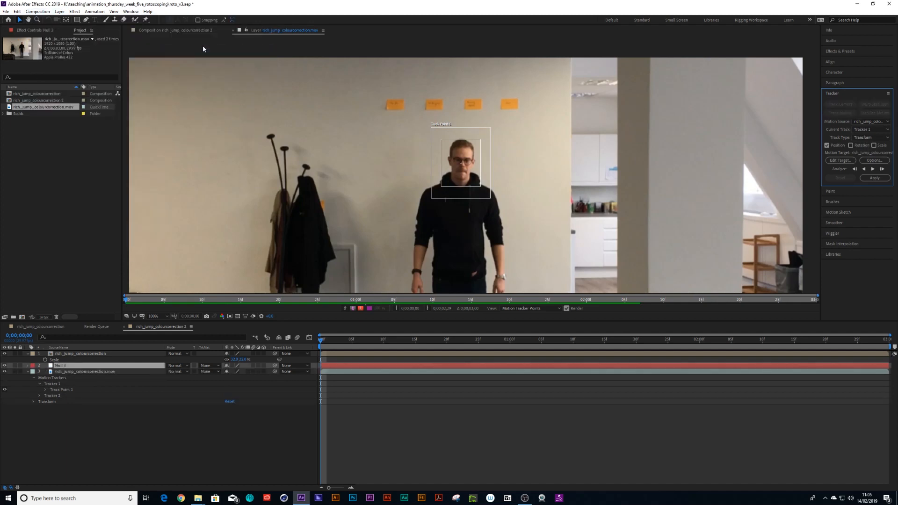
- Set the tracker's motion target to Null 1 and apply the tracking data in X and Y
click(840, 161)
click(472, 250)
click(453, 265)
click(463, 281)
click(874, 179)
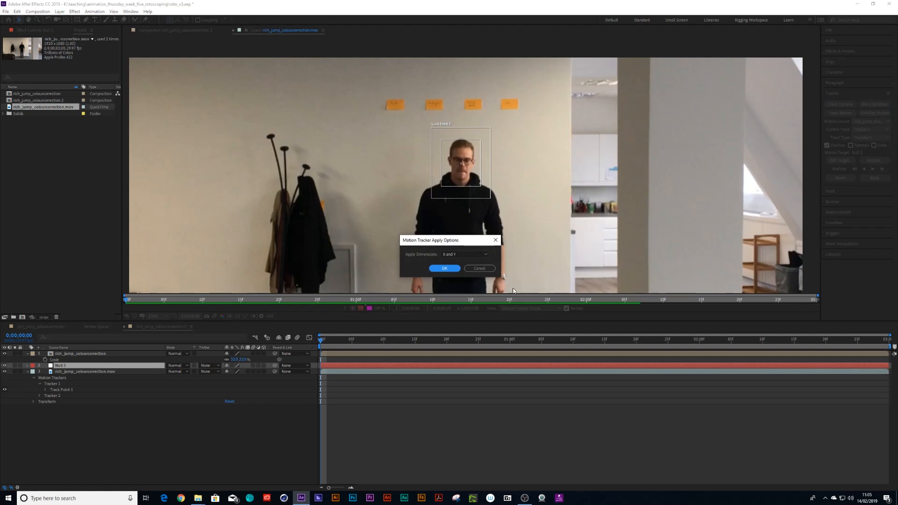
click(445, 268)
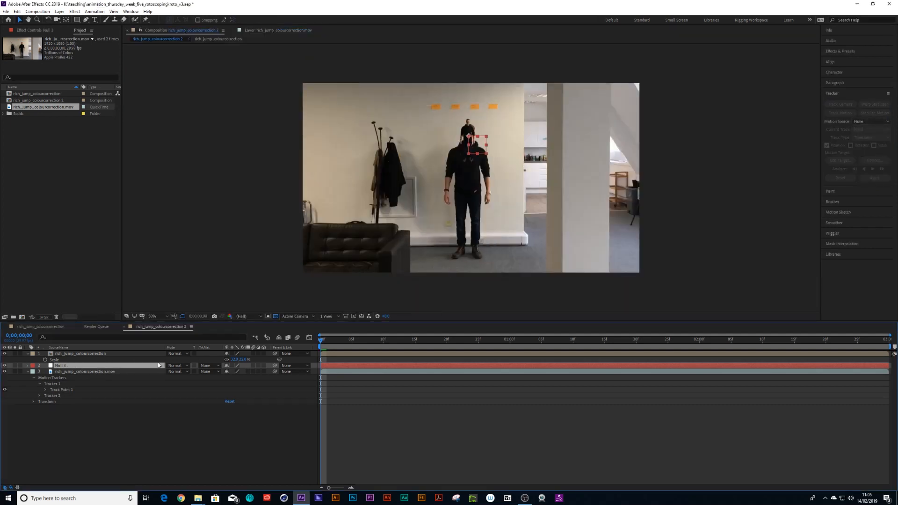
- Rename the cut-out layer to little rich
key(space)
key(space)
click(46, 354)
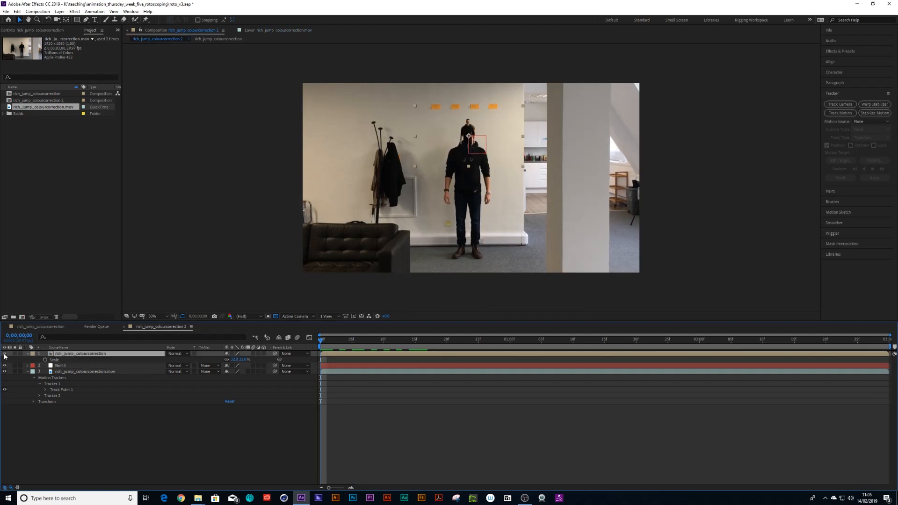
key(Return)
text(tittle rich)
key(Return)
- Parent the little rich layer to Null 1 and play the composition
drag(275, 354, 63, 367)
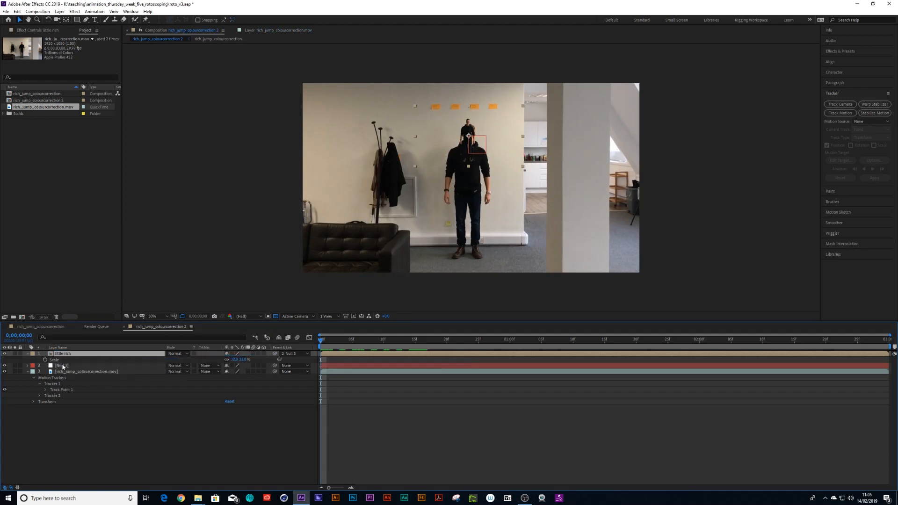
key(space)
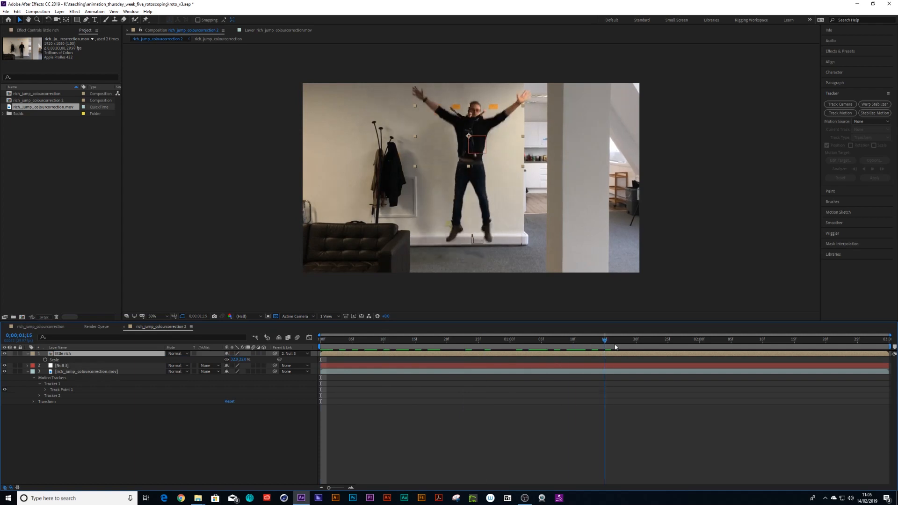
key(space)
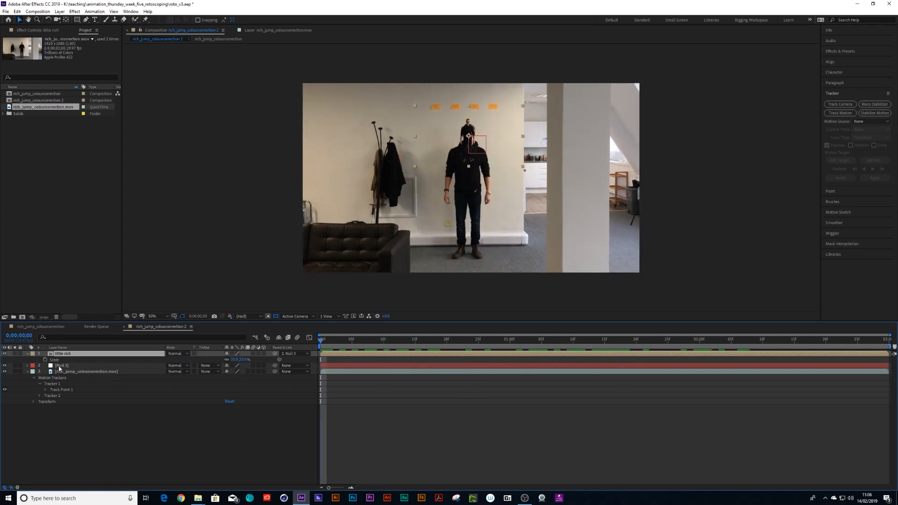
- Make the little rich and Null 1 layers 3D and reveal the null's Position property
click(59, 367)
click(263, 354)
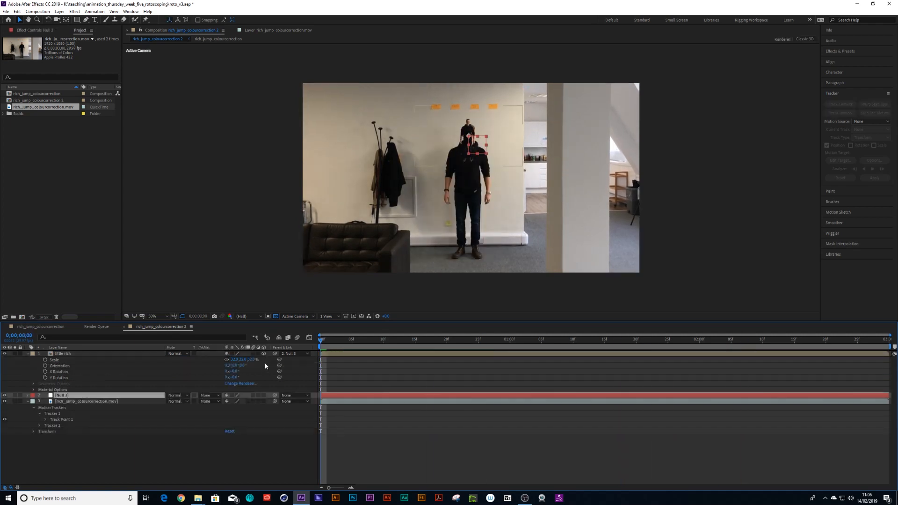
click(264, 395)
key(space)
drag(339, 343, 317, 347)
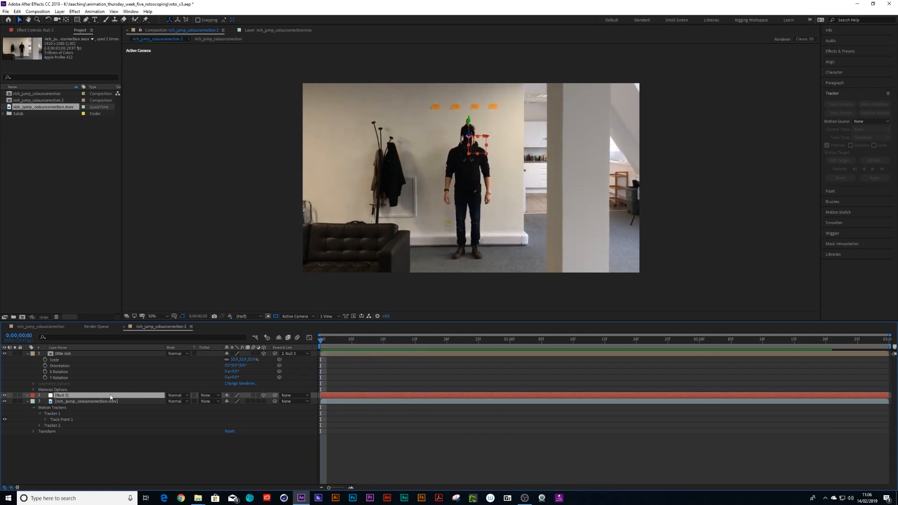
key(p)
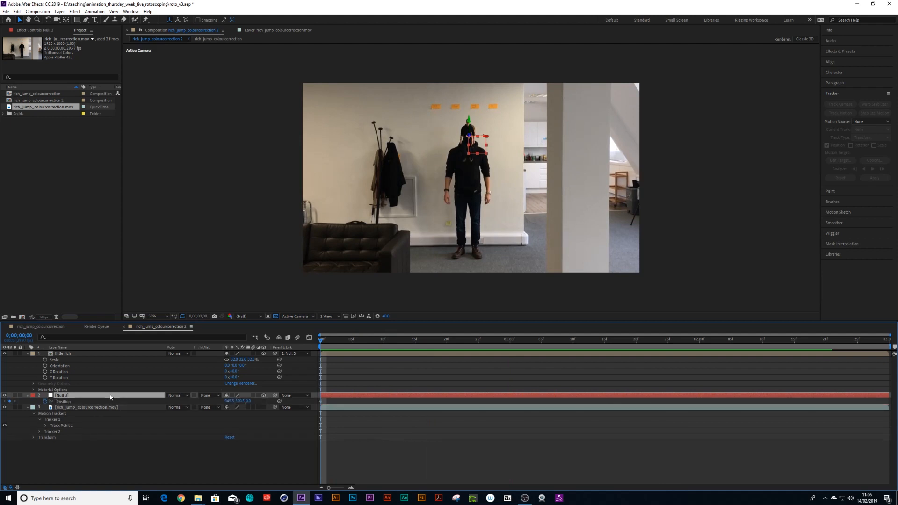
- Start Track Motion on the footage layer again, select Tracker 1 as the current track and analyze it forward
click(96, 407)
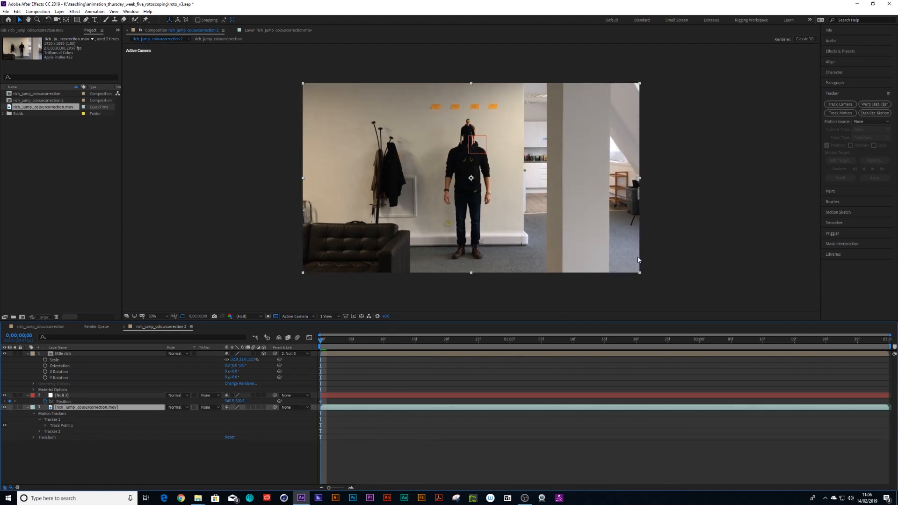
click(842, 113)
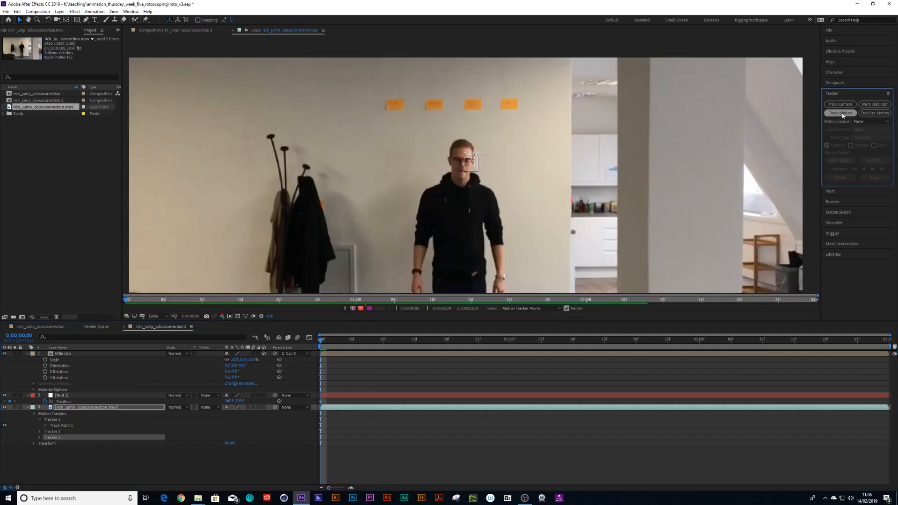
click(871, 130)
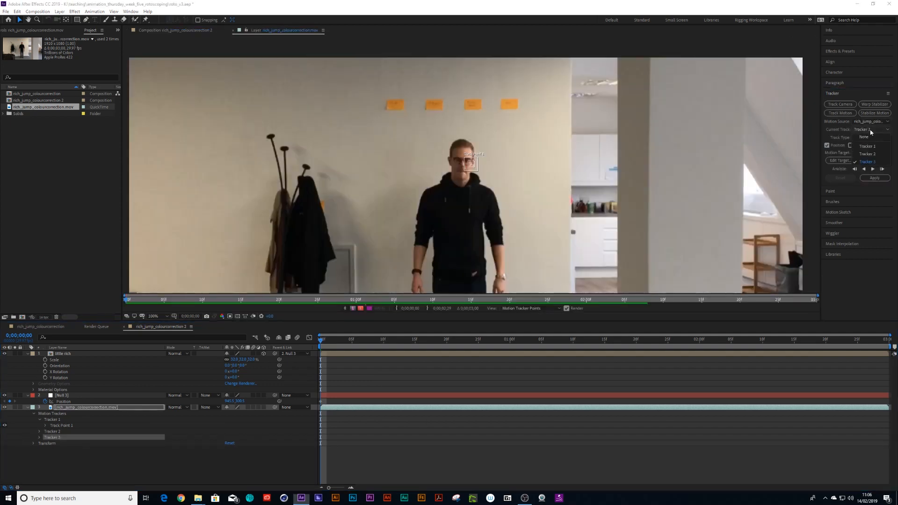
click(870, 149)
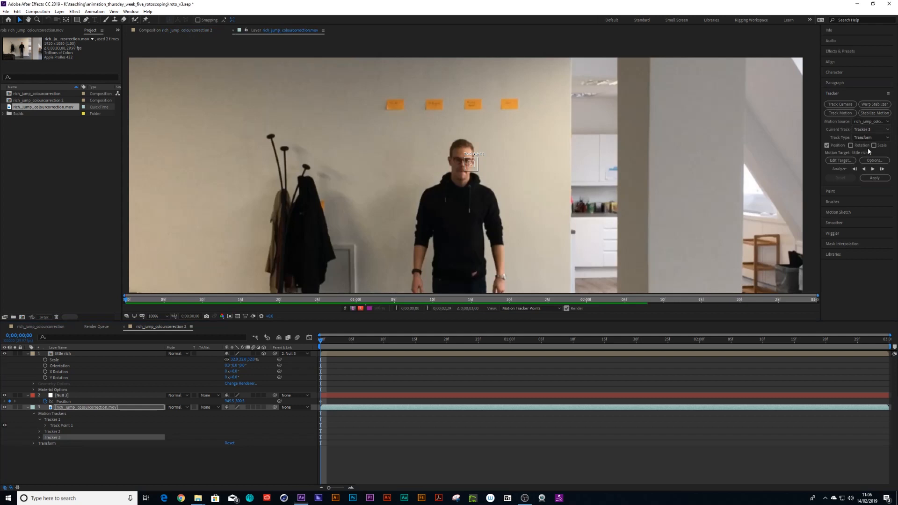
click(875, 178)
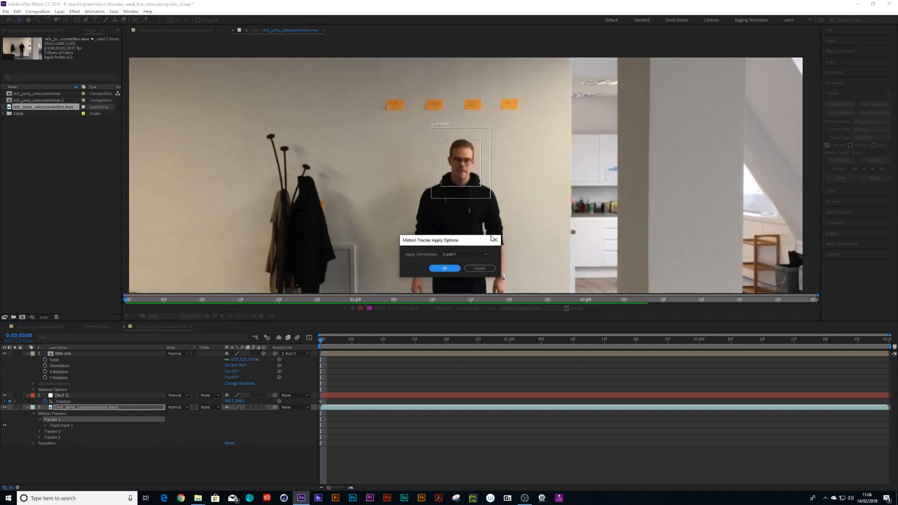
click(490, 269)
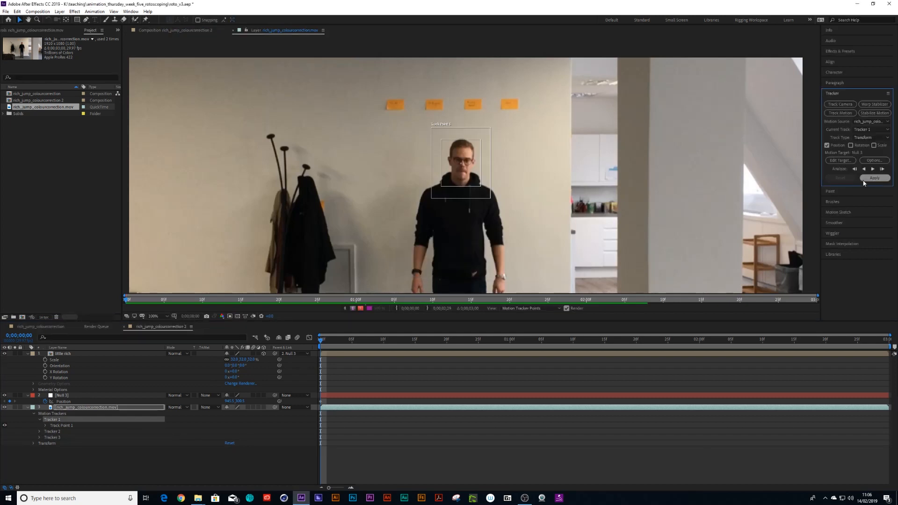
key(comma)
click(873, 170)
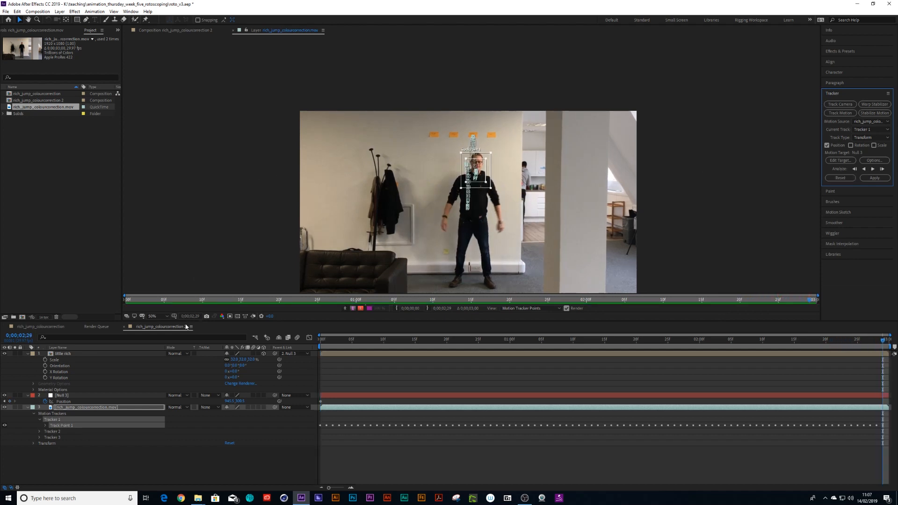
- Target the track at Null 1 and apply it in X and Y
click(839, 160)
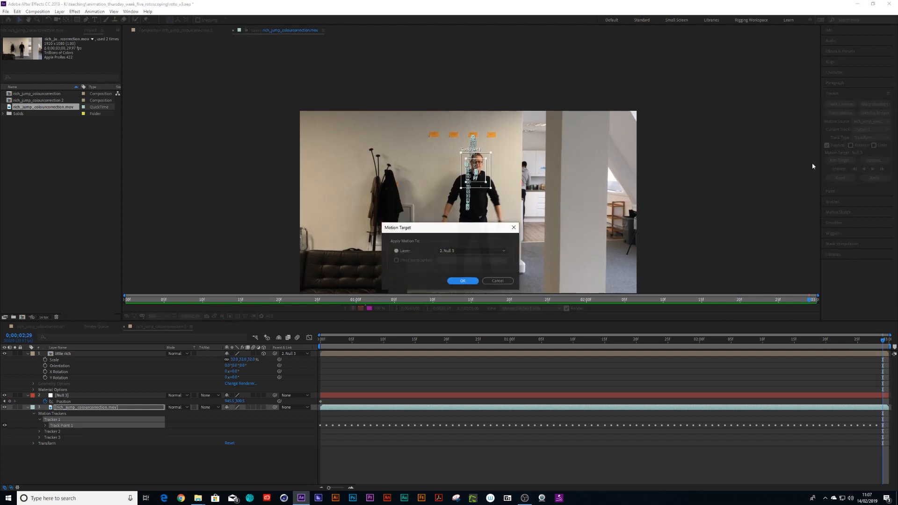
click(463, 281)
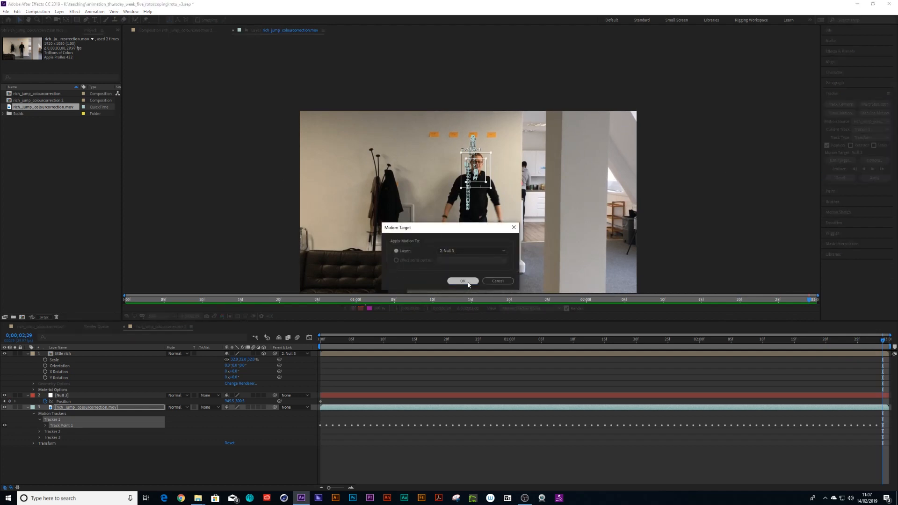
click(873, 181)
click(444, 268)
- Play the composition from the start to review the tracked null
key(space)
drag(466, 349, 302, 346)
click(29, 408)
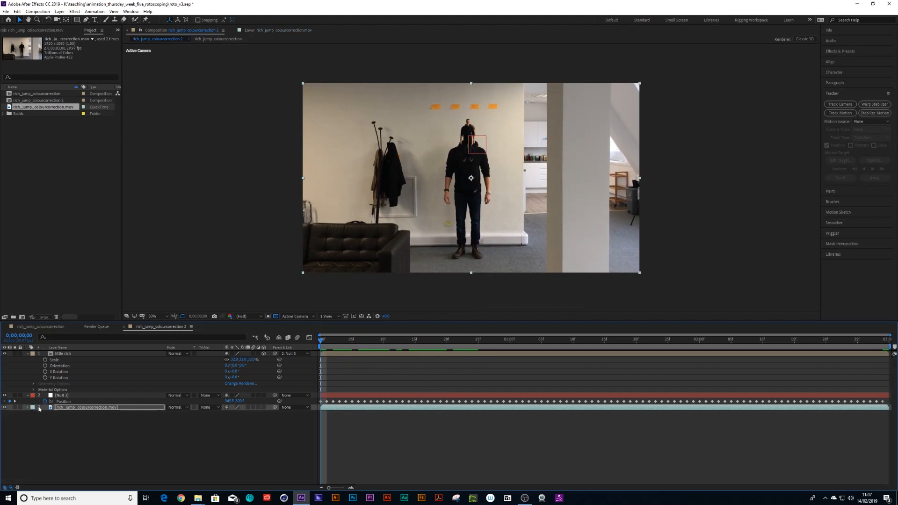
key(space)
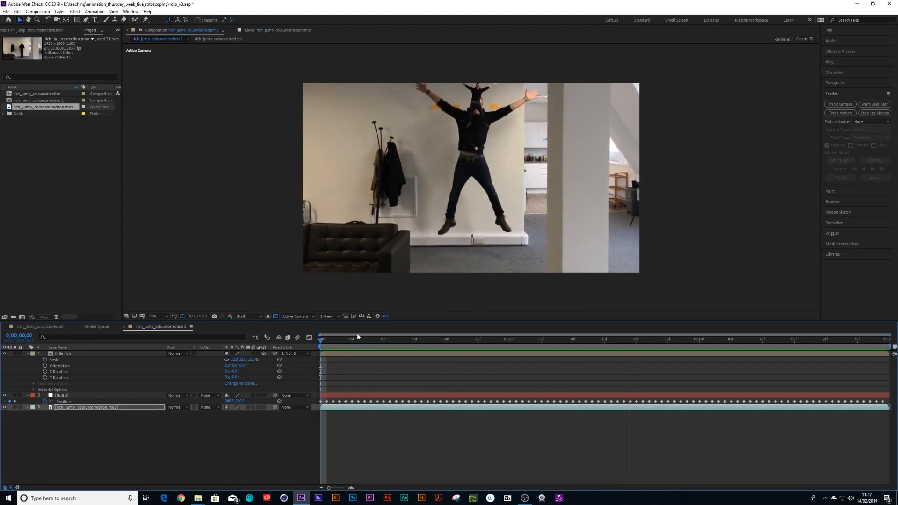
- Nudge the little rich layer up and slightly right to sit above the person's head, then play the result
click(66, 355)
click(61, 354)
key(shift+Up)
key(shift+Up)
key(shift+Up)
key(shift+Up)
key(shift+Up)
key(shift+Up)
key(shift+Up)
key(shift+Up)
key(shift+Up)
key(shift+Up)
key(Right)
key(Right)
key(Right)
key(Right)
key(Down)
key(Down)
key(Down)
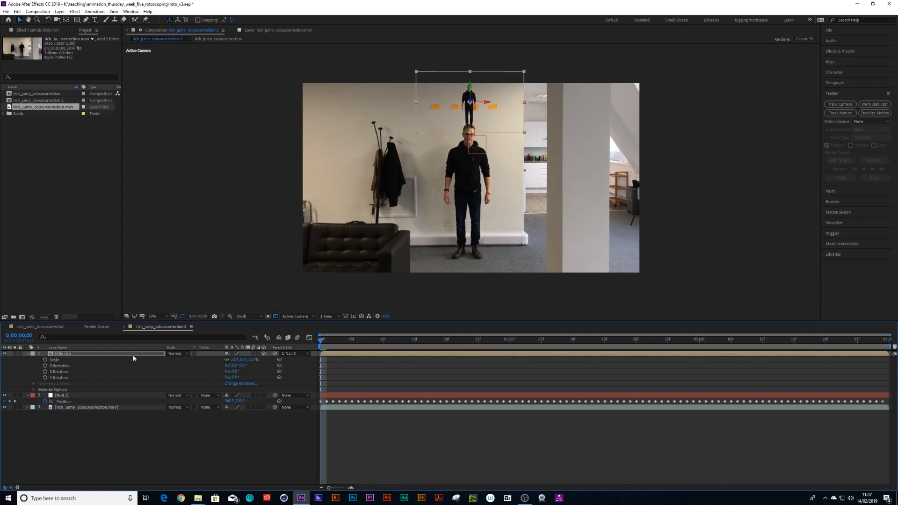
key(space)
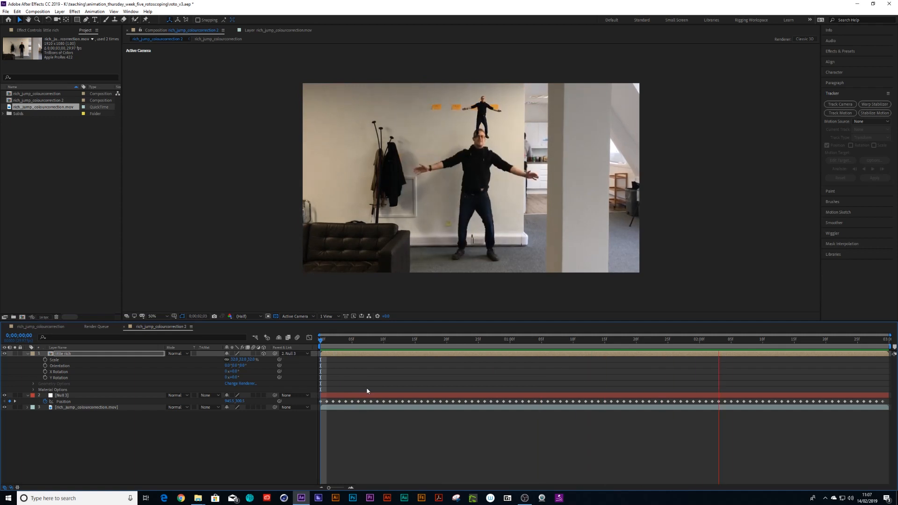
- Nudge the little rich layer up once more and replay the composition from the start
drag(356, 342, 773, 356)
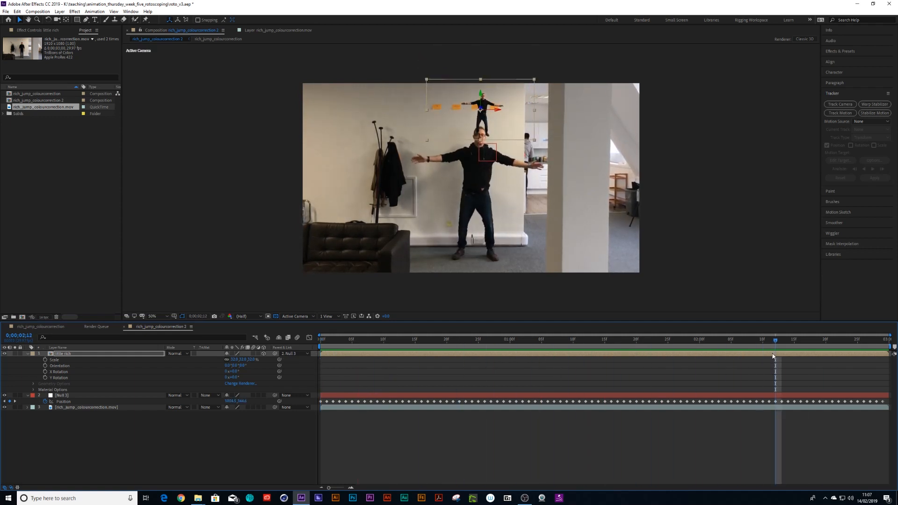
key(shift+Up)
key(Left)
key(Left)
key(Left)
key(Left)
key(Left)
key(Left)
key(Right)
key(Right)
key(Right)
key(Right)
key(Right)
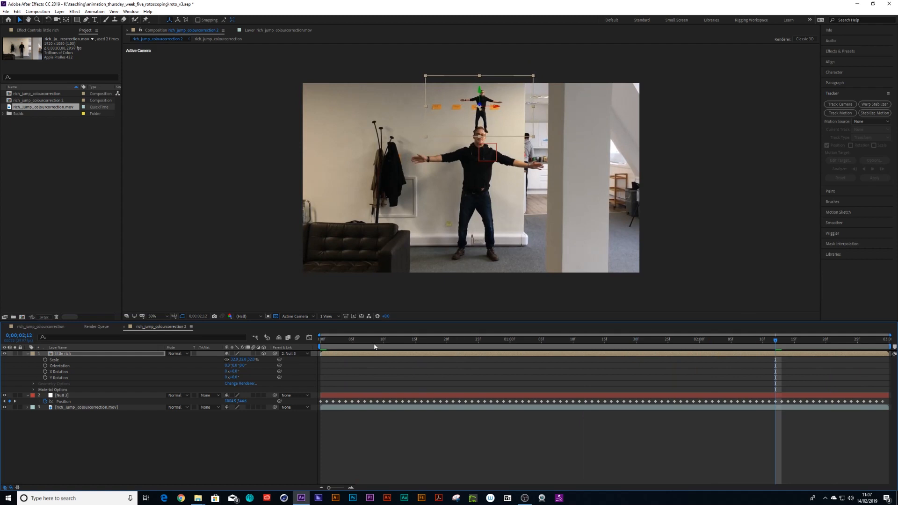
key(Home)
key(space)
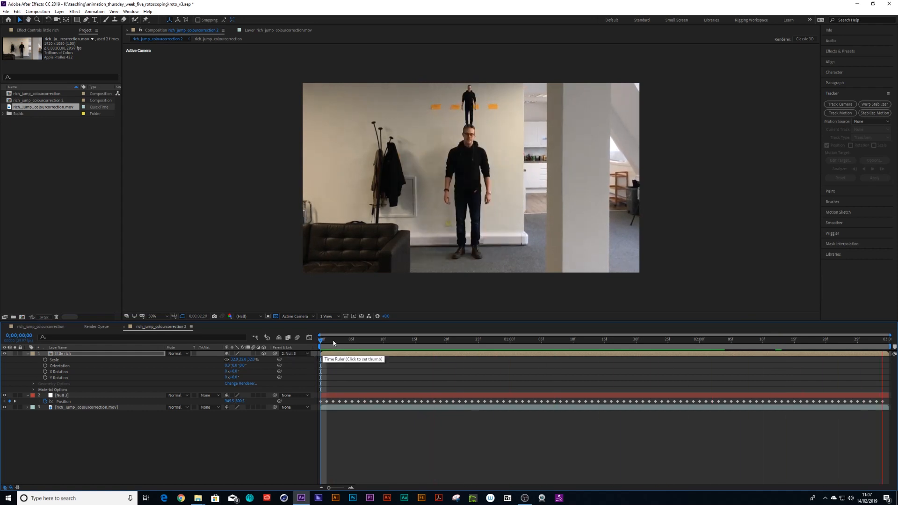
click(334, 340)
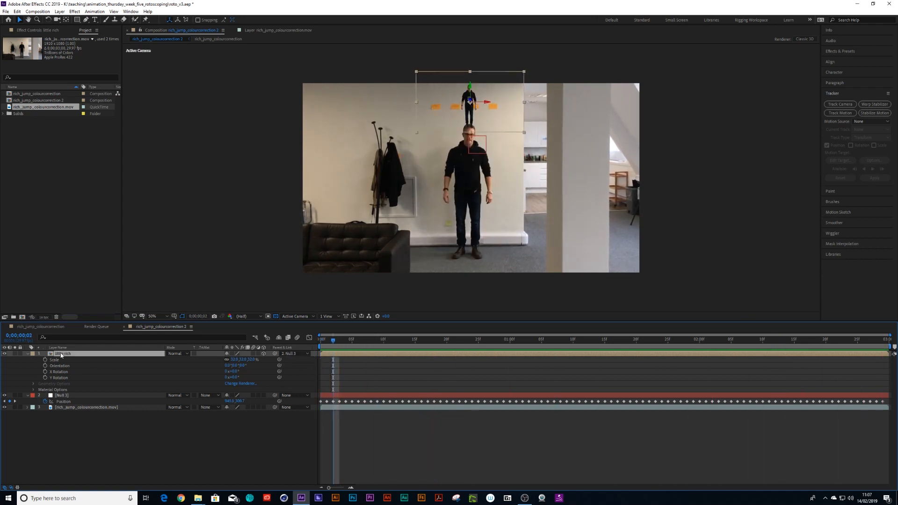
key(ctrl+d)
drag(469, 101, 385, 163)
key(ctrl+z)
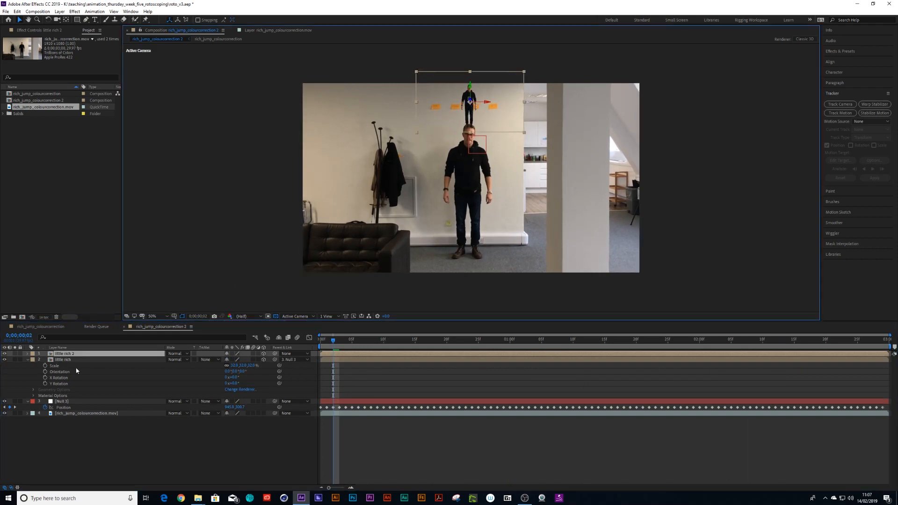
click(68, 354)
key(shift+Left)
key(shift+Left)
key(shift+Left)
key(shift+Left)
key(shift+Left)
key(shift+Left)
key(shift+Left)
key(shift+Left)
key(shift+Left)
key(shift+Left)
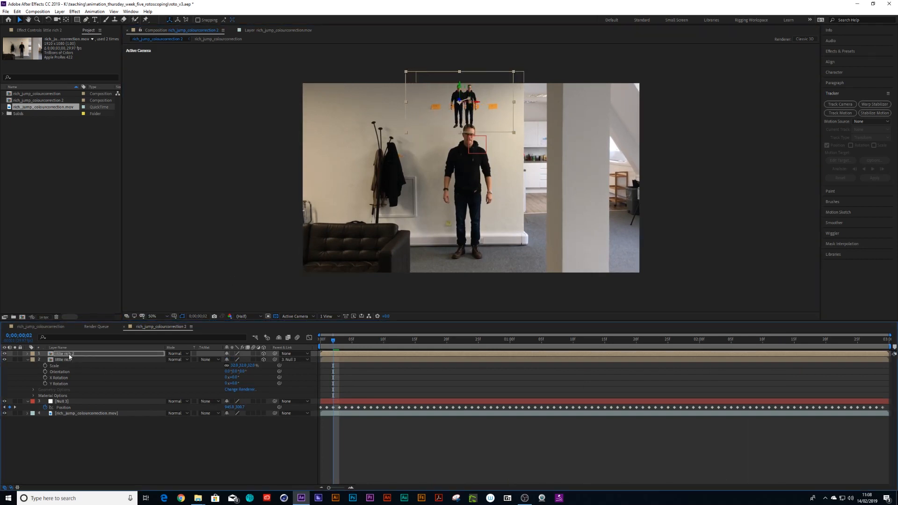
key(shift+Left)
key(shift+Left)
key(shift+Left)
key(ctrl+z)
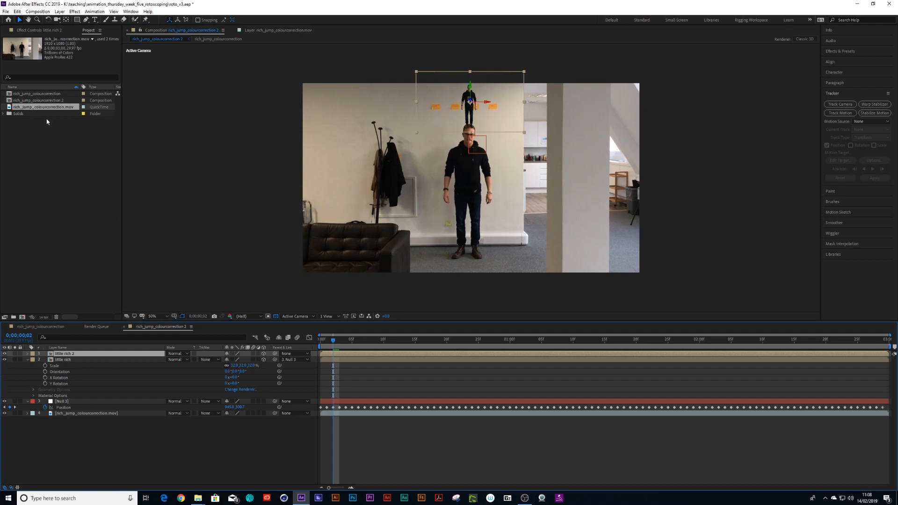
- Add the rich_jump_rotoscorrection composition as a new layer and nudge it left and up
click(55, 348)
click(55, 349)
drag(44, 96, 61, 354)
key(shift+Left)
key(shift+Left)
key(shift+Left)
key(shift+Left)
key(shift+Left)
key(shift+Left)
key(shift+Left)
key(shift+Left)
key(shift+Left)
key(shift+Left)
key(shift+Left)
key(shift+Left)
key(shift+Left)
key(shift+Left)
key(shift+Left)
key(shift+Left)
key(shift+Left)
key(shift+Left)
key(shift+Left)
key(shift+Left)
key(shift+Left)
key(shift+Left)
key(shift+Left)
key(shift+Left)
key(shift+Left)
key(shift+Left)
key(shift+Left)
key(shift+Left)
key(shift+Left)
key(shift+Left)
key(shift+Left)
key(shift+Left)
key(shift+Left)
key(shift+Up)
key(shift+Up)
key(shift+Up)
key(shift+Up)
key(shift+Up)
key(shift+Up)
key(shift+Up)
key(shift+Up)
key(shift+Up)
key(shift+Up)
key(shift+Up)
key(shift+Up)
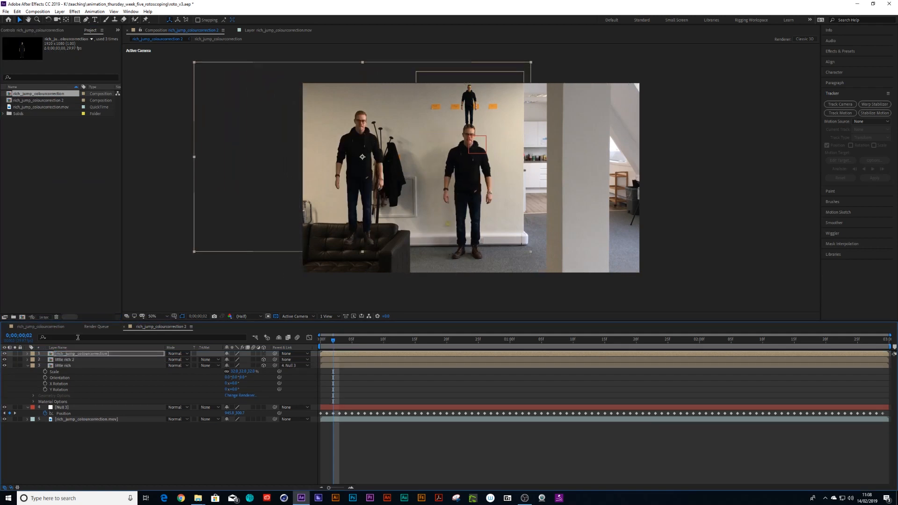
- Delete the duplicated little rich 2 layer
click(69, 360)
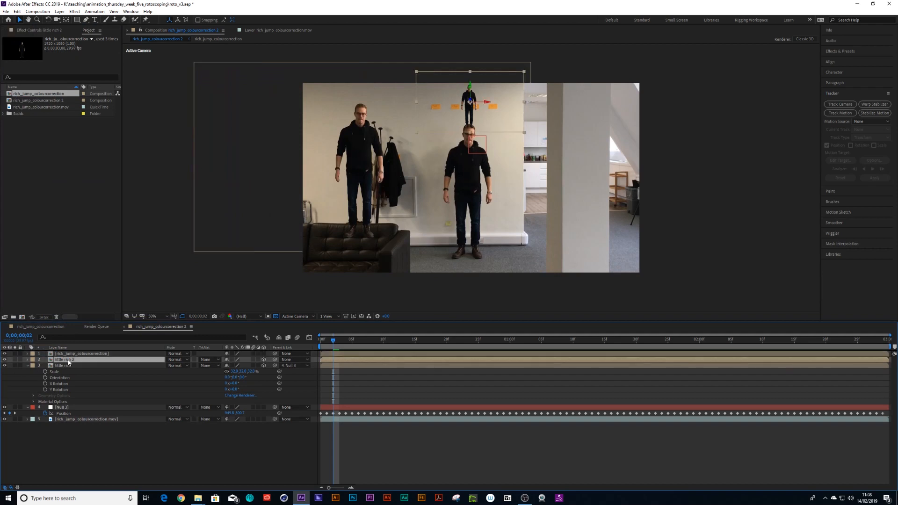
key(Return)
- Rename the added composition layer to "rich 2"
key(Return)
key(Delete)
click(66, 353)
key(Return)
text(rich 2)
key(Return)
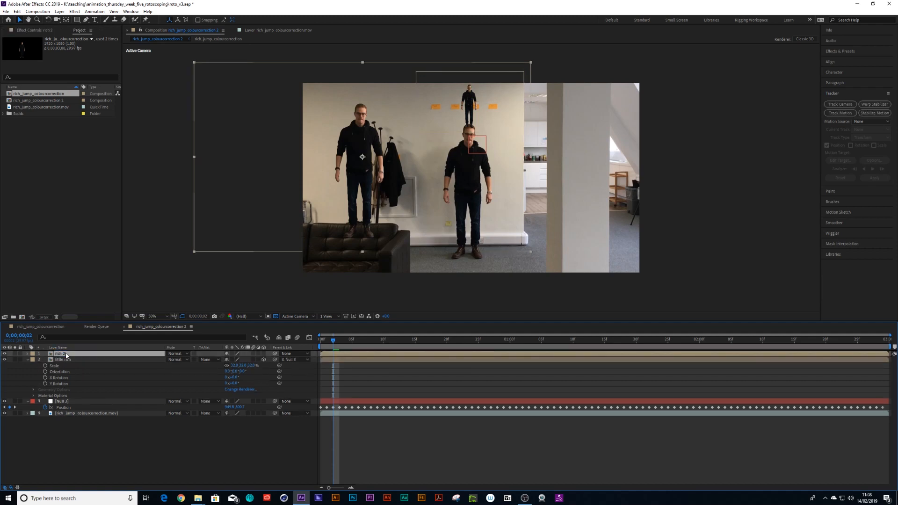
- Scale the rich 2 layer down to about 29% and place it standing on the sofa, then play
key(s)
drag(236, 359, 208, 359)
drag(360, 153, 338, 191)
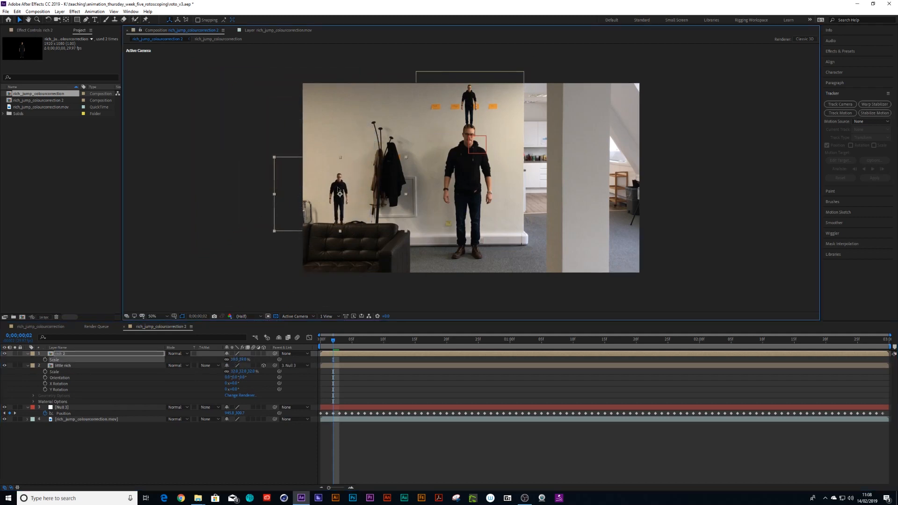
drag(333, 341, 321, 341)
key(space)
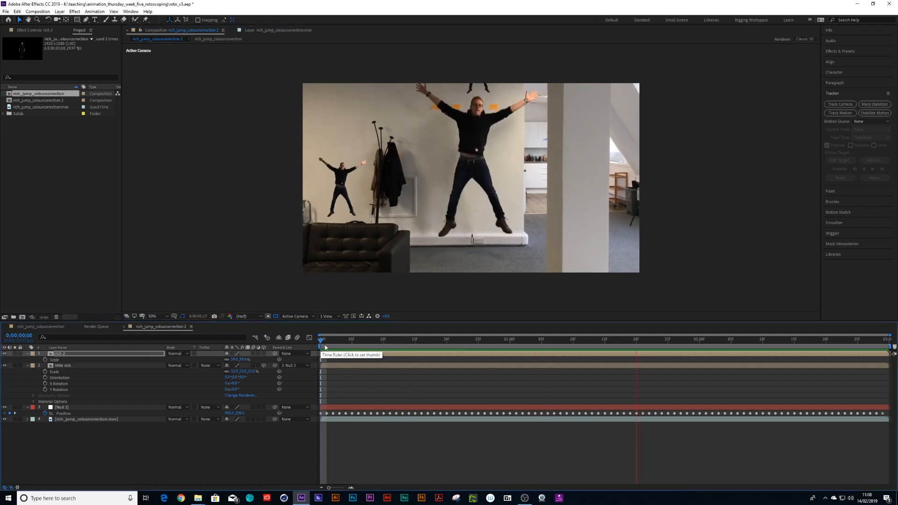
- Search the effects for "war" and apply Mesh Warp to the footage layer
click(392, 347)
drag(392, 347, 277, 357)
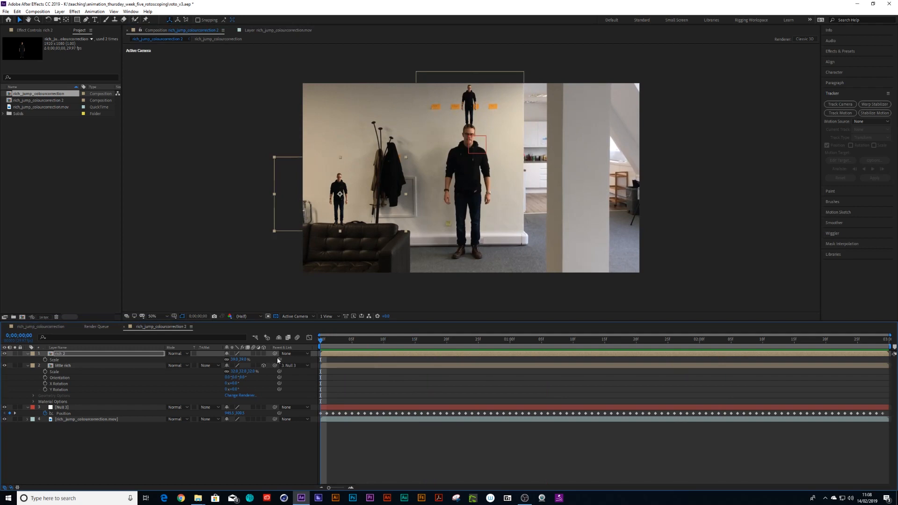
key(period)
key(space)
drag(270, 283, 309, 257)
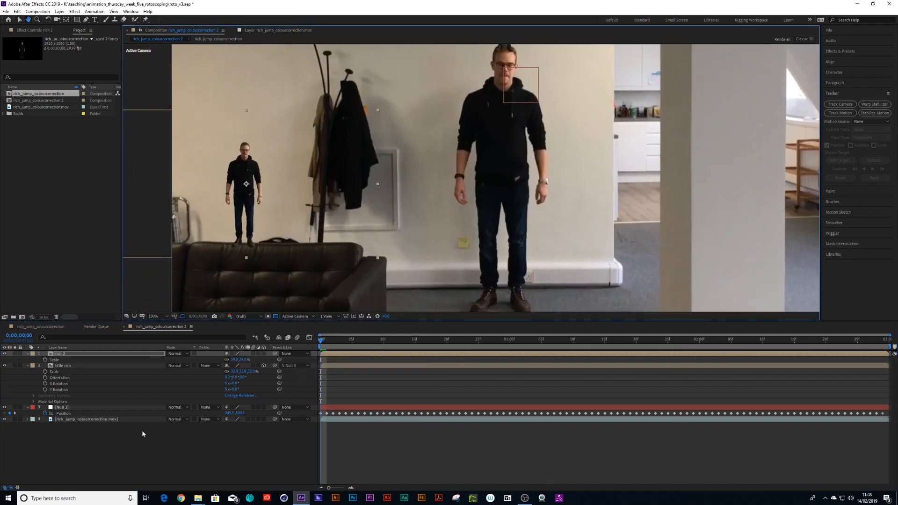
click(95, 421)
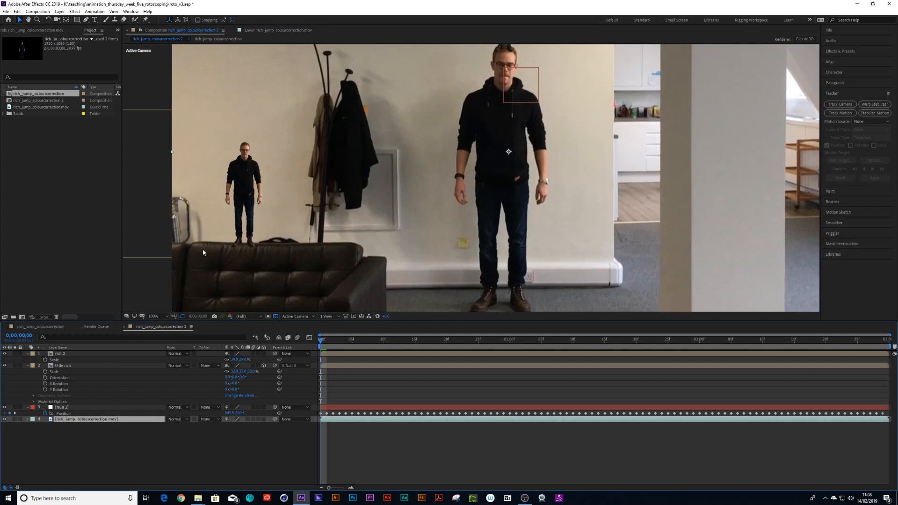
click(59, 11)
click(148, 12)
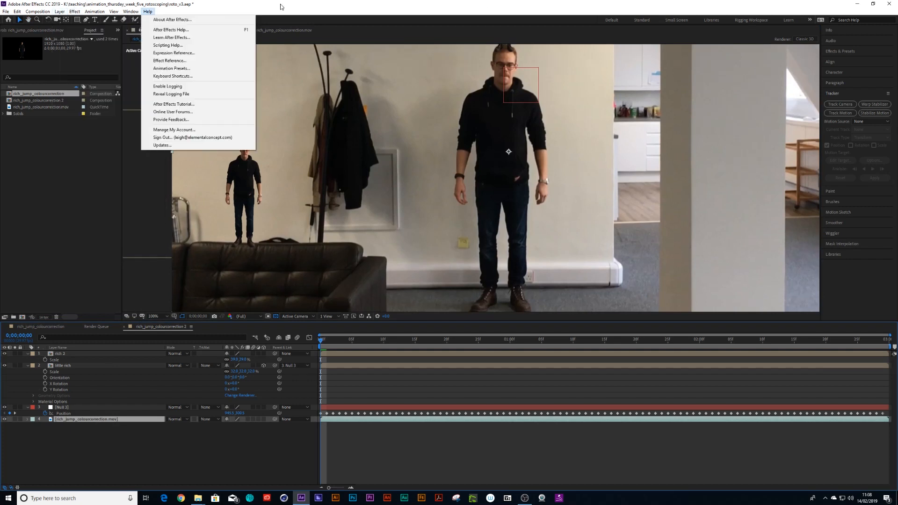
click(394, 3)
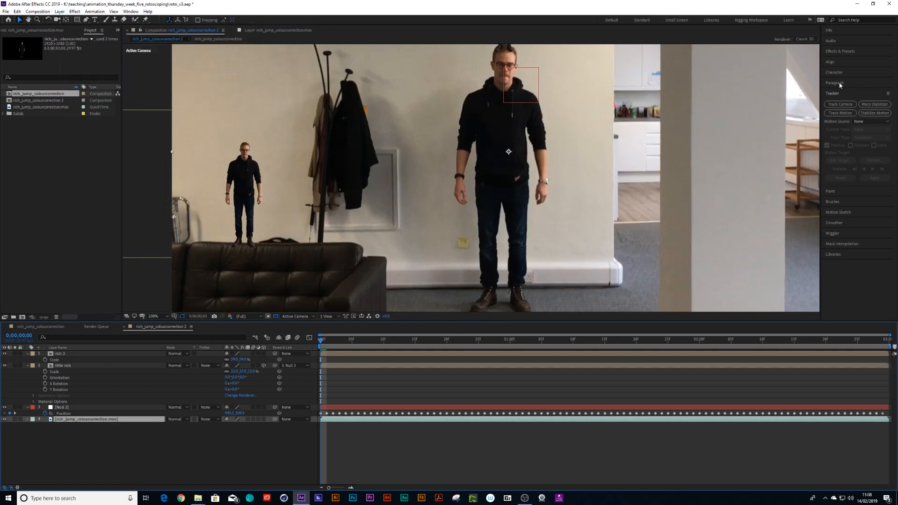
click(837, 53)
click(827, 60)
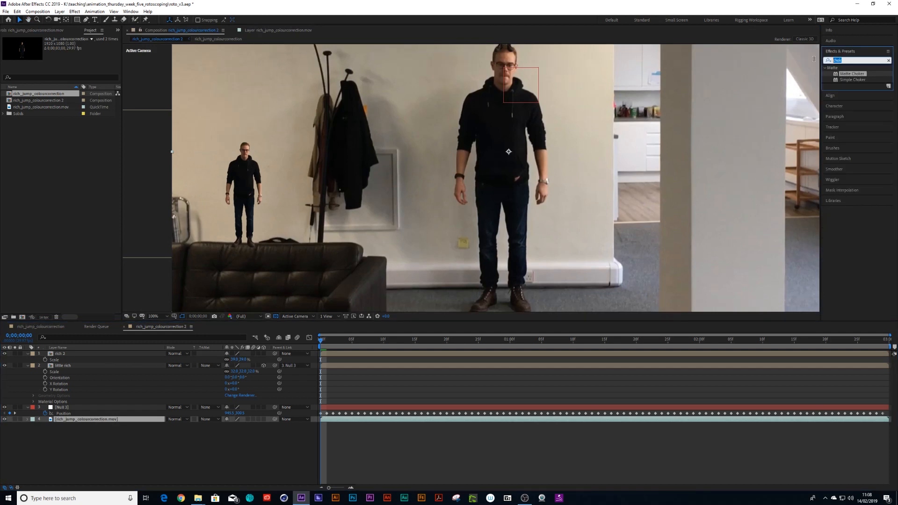
text(warm)
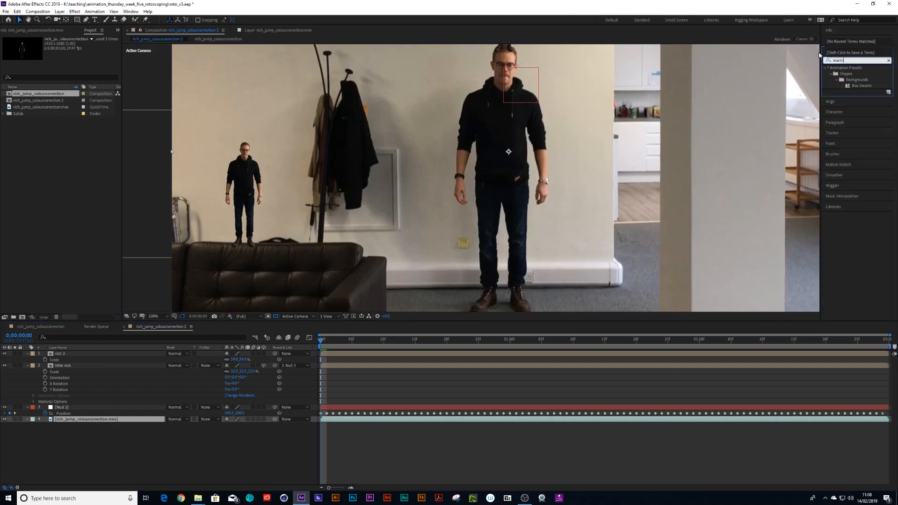
key(BackSpace)
key(BackSpace)
text(r)
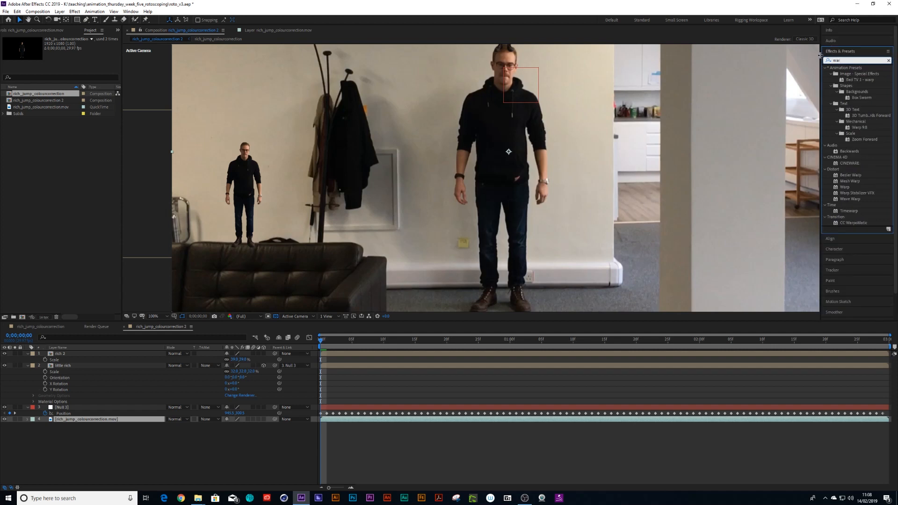
drag(854, 182, 89, 422)
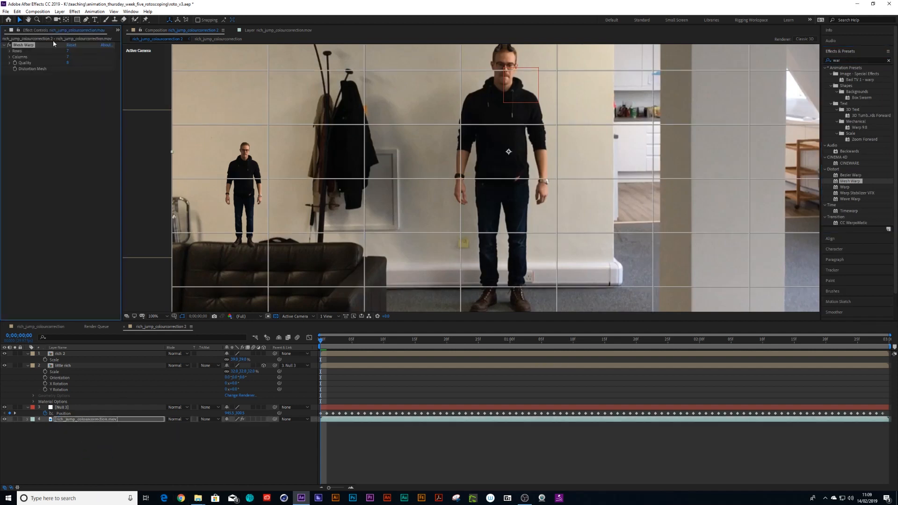
- Set the Mesh Warp grid to 15 rows and 29 columns and keyframe its Distortion Mesh at the start
mouse_move(68, 57)
mouse_down()
mouse_move(77, 58)
mouse_move(68, 64)
mouse_move(75, 50)
mouse_up()
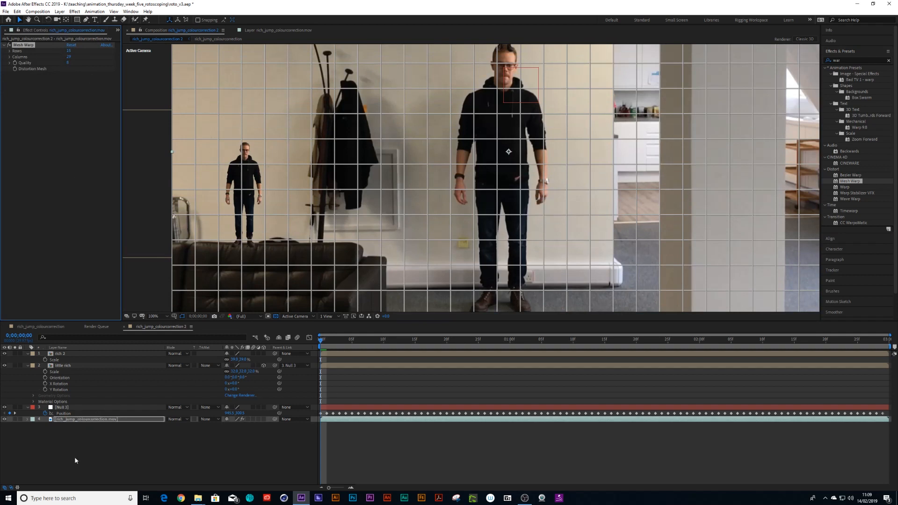
key(u)
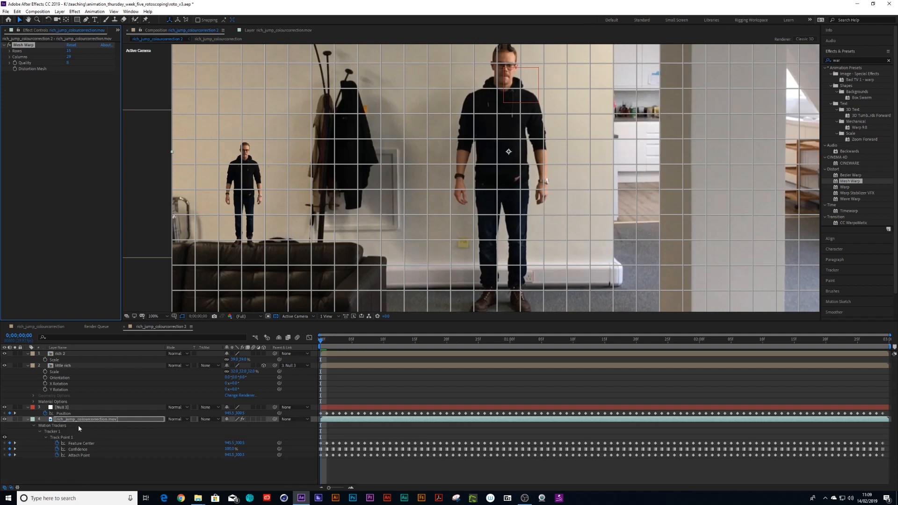
key(u)
key(u)
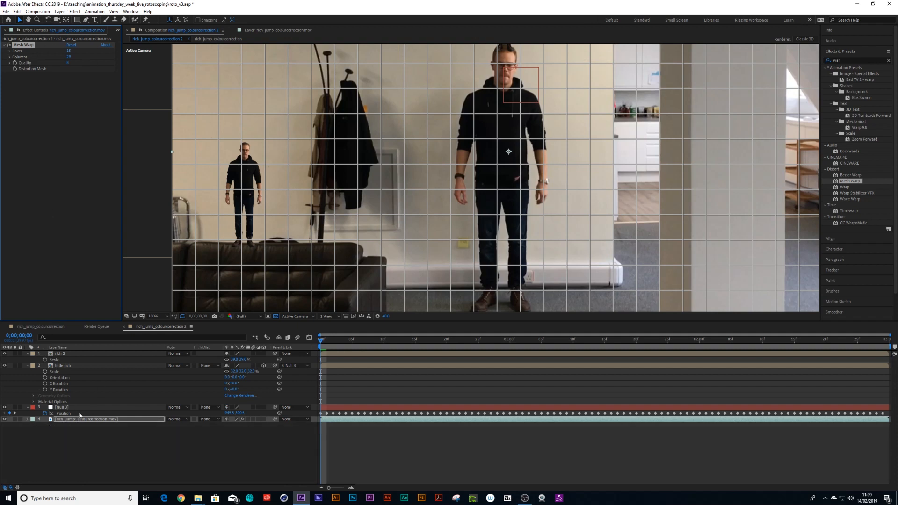
click(34, 426)
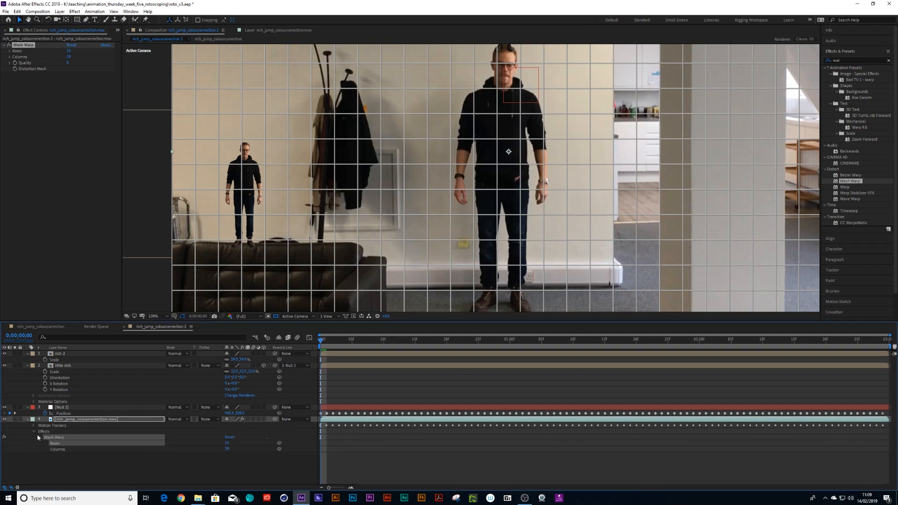
click(40, 439)
click(40, 438)
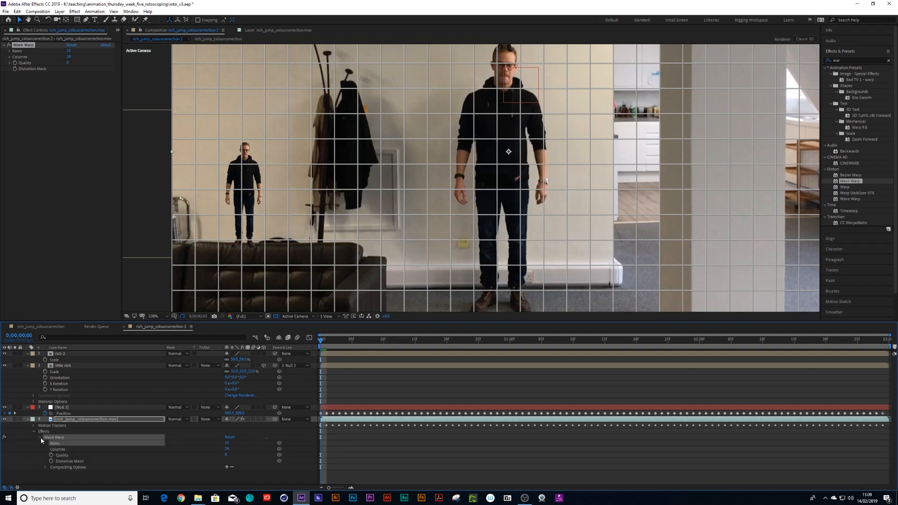
click(51, 461)
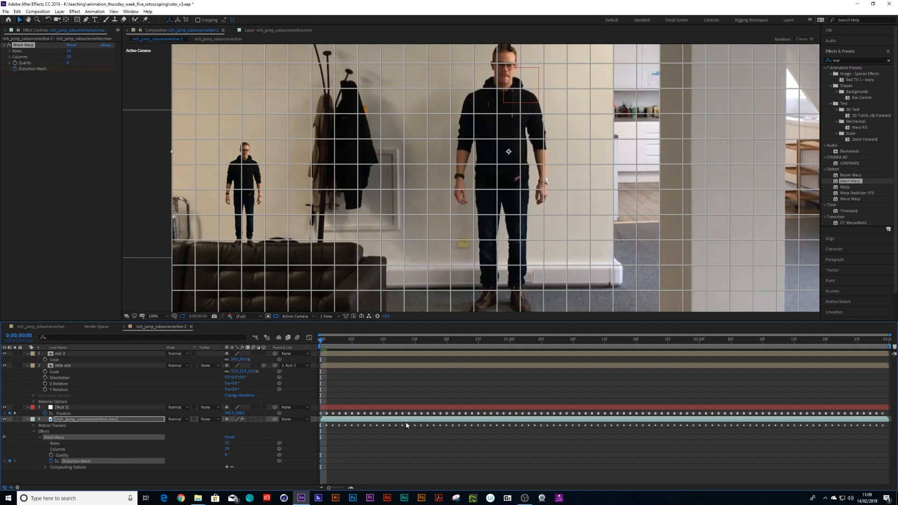
- At frame 0;00;00;24, pull the sofa cushion mesh point under the small figure slightly down
drag(330, 346, 543, 354)
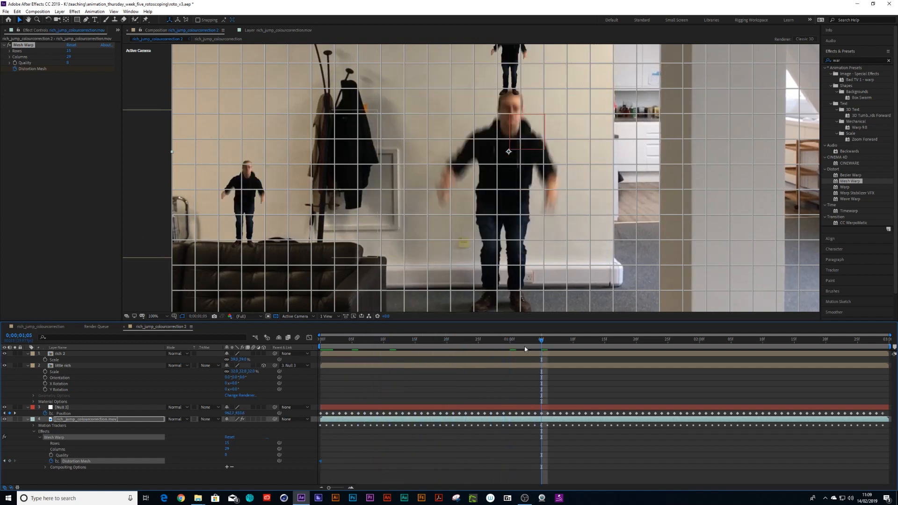
click(353, 317)
click(377, 348)
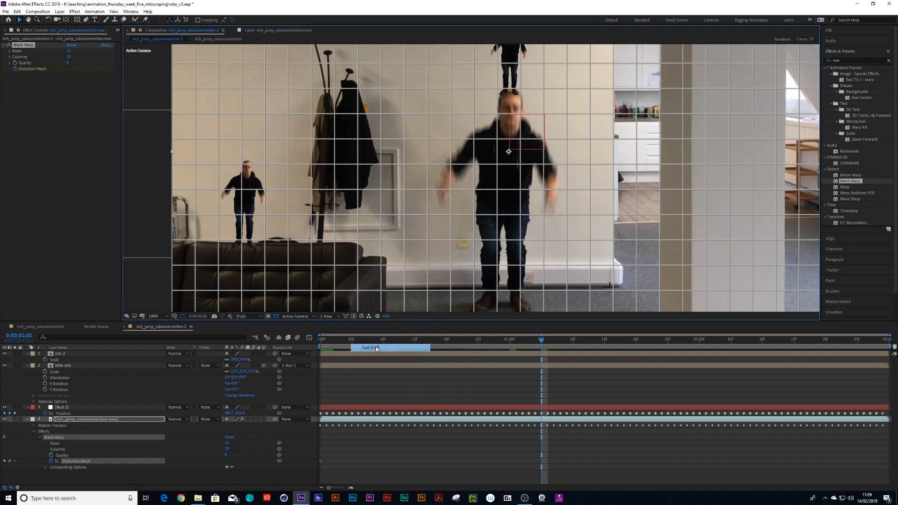
key(space)
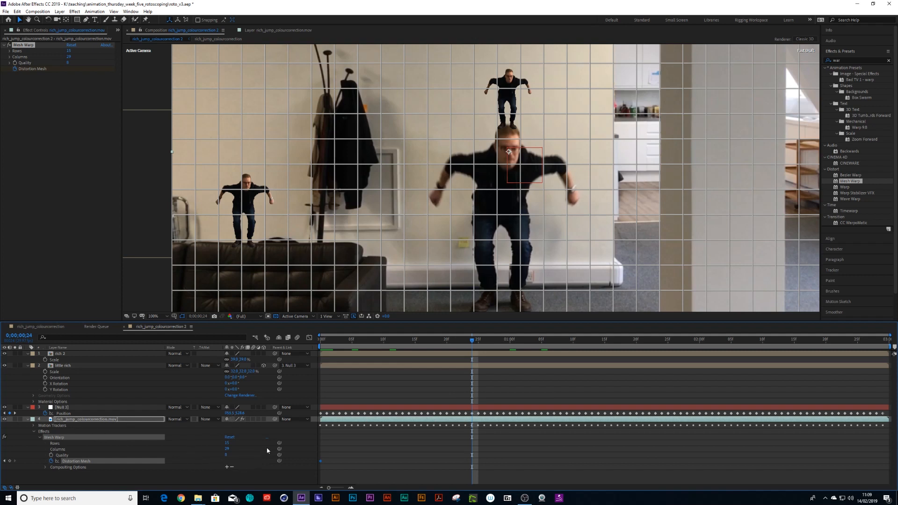
drag(243, 242, 244, 247)
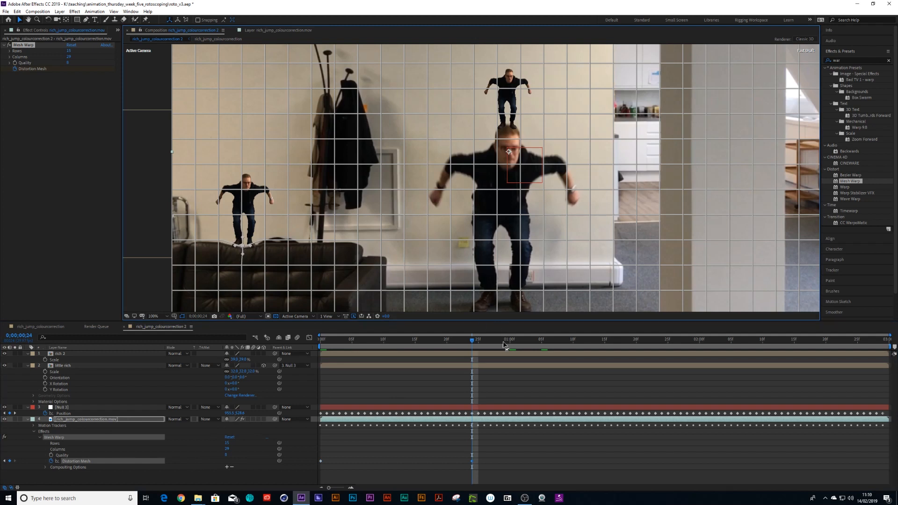
- At 0;00;01;12, raise the cushion mesh point back up and preview
drag(472, 341, 586, 362)
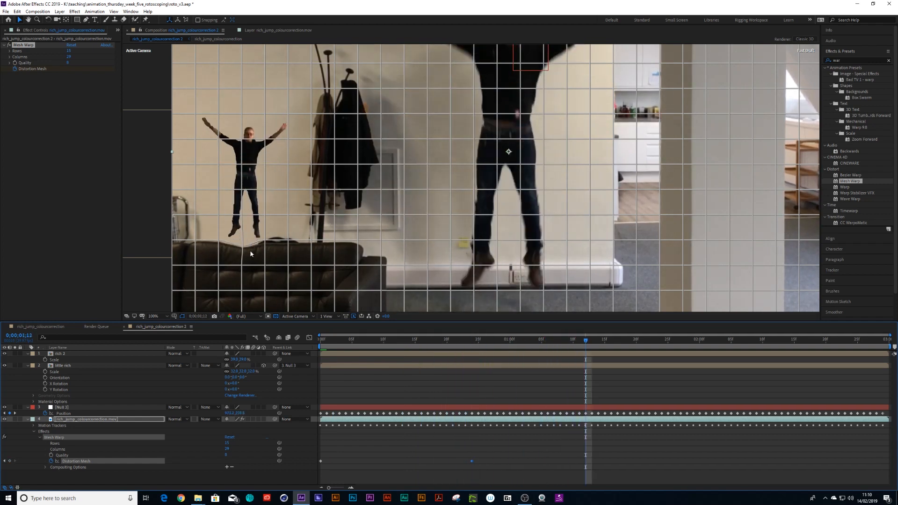
drag(244, 249, 244, 238)
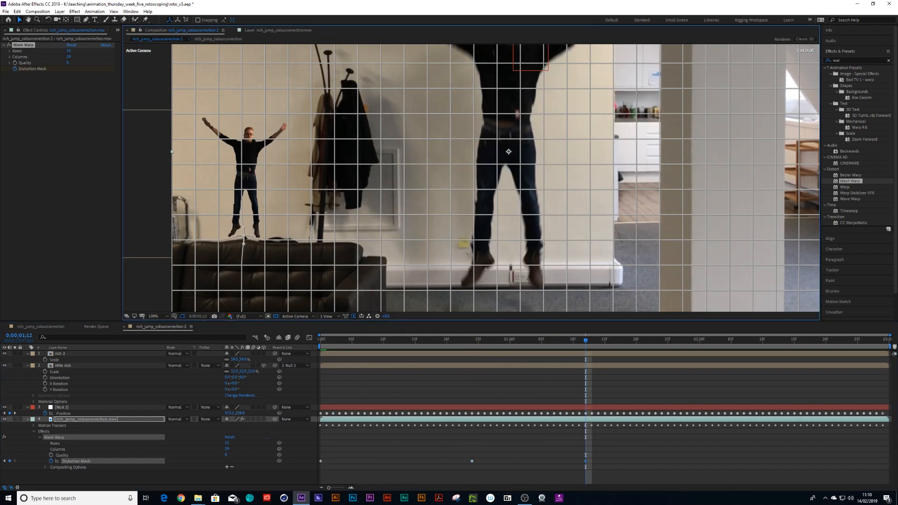
key(space)
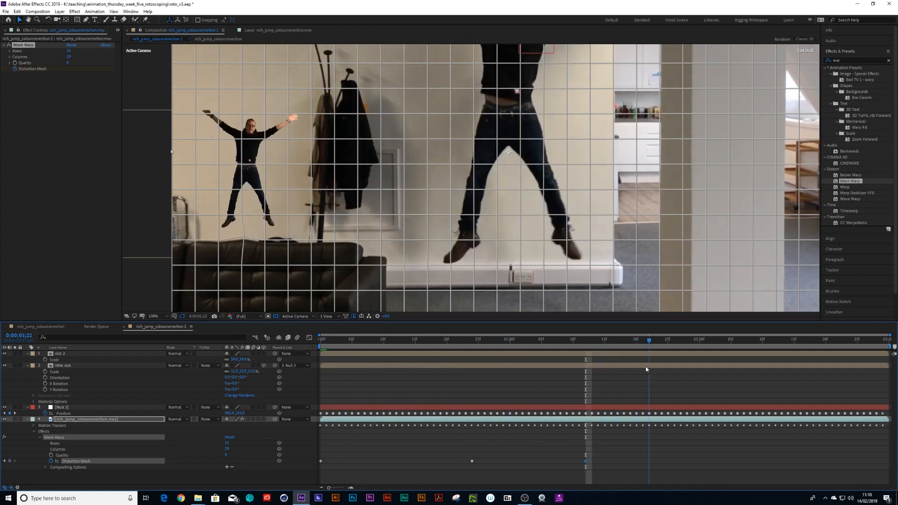
- Pull the cushion mesh point slightly down again at 0;00;01;17
key(space)
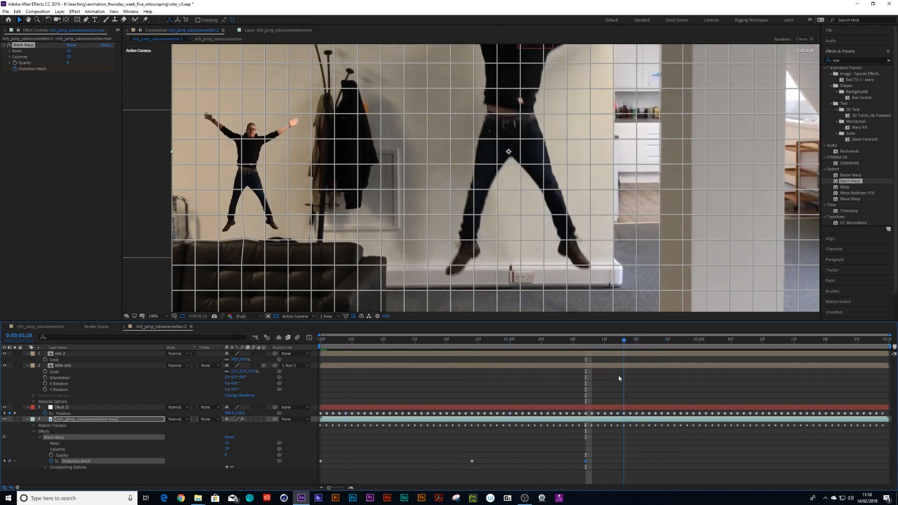
drag(242, 238, 244, 242)
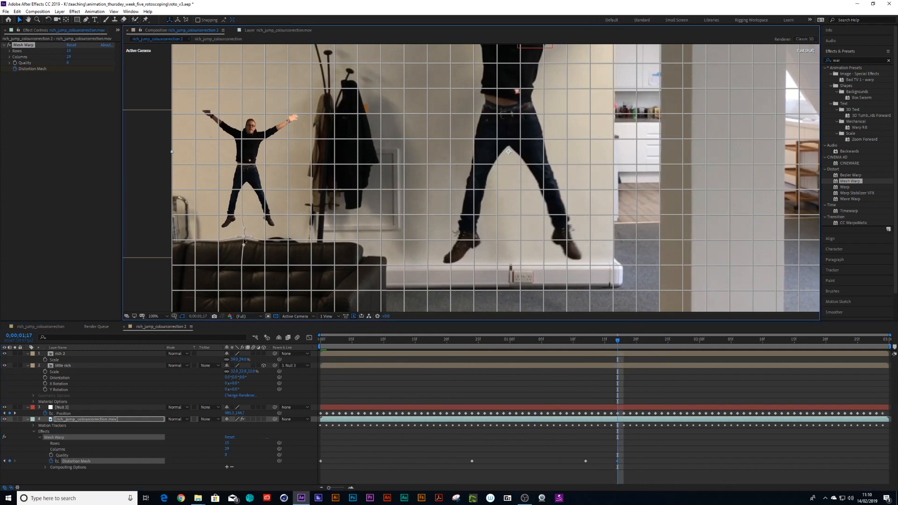
- At 0;00;01;25, nudge the sofa cushion mesh point under the small figure to add a mesh keyframe
drag(616, 341, 666, 359)
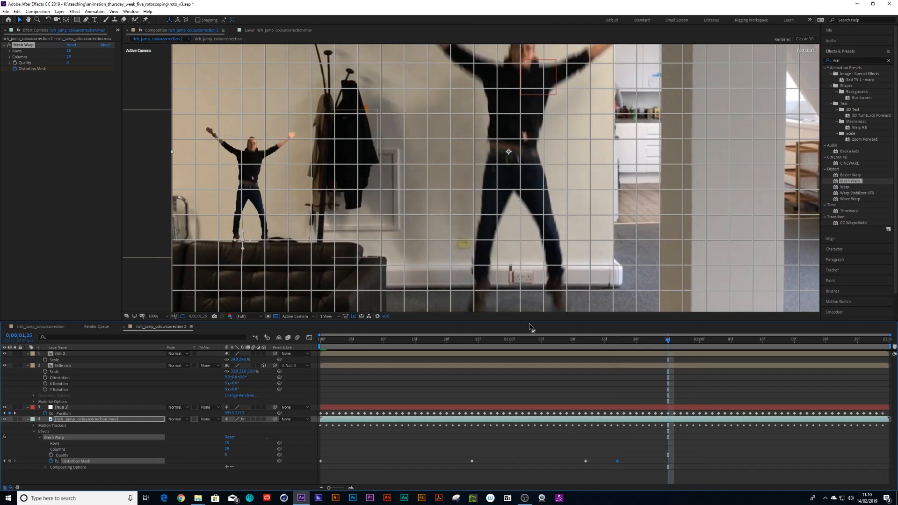
click(243, 244)
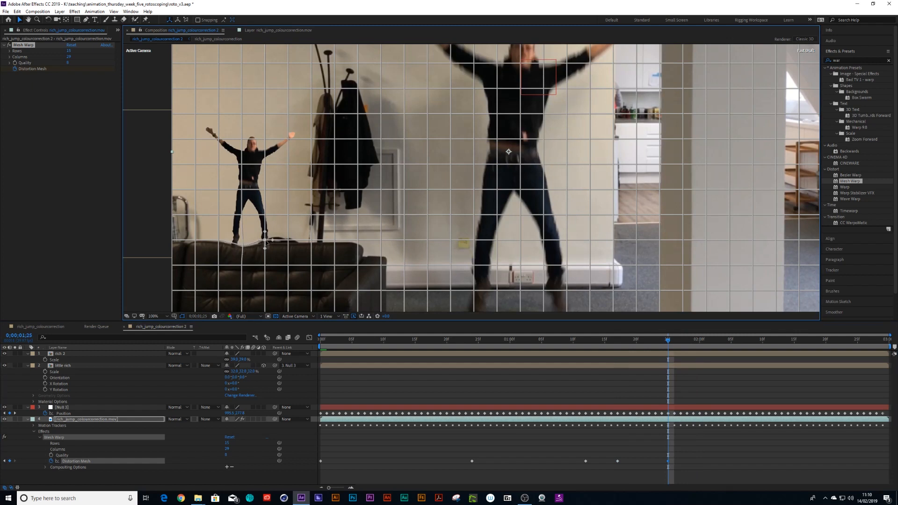
- At 0;00;02;04, raise the cushion mesh point back up, then preview the animation from the start
drag(667, 342, 723, 361)
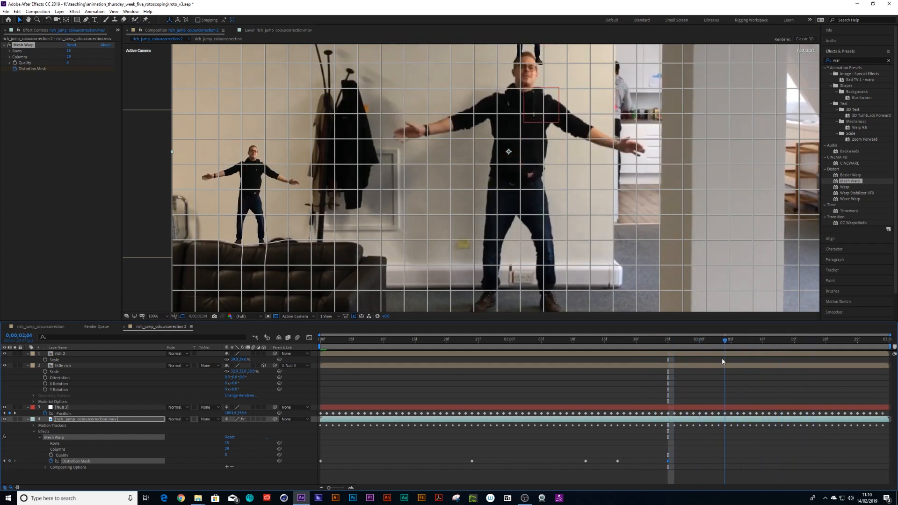
drag(243, 247, 243, 243)
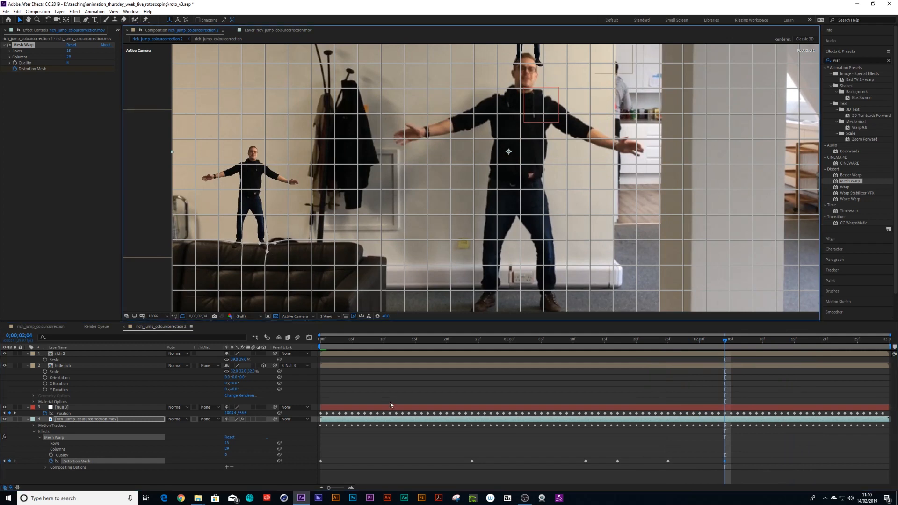
click(391, 387)
key(comma)
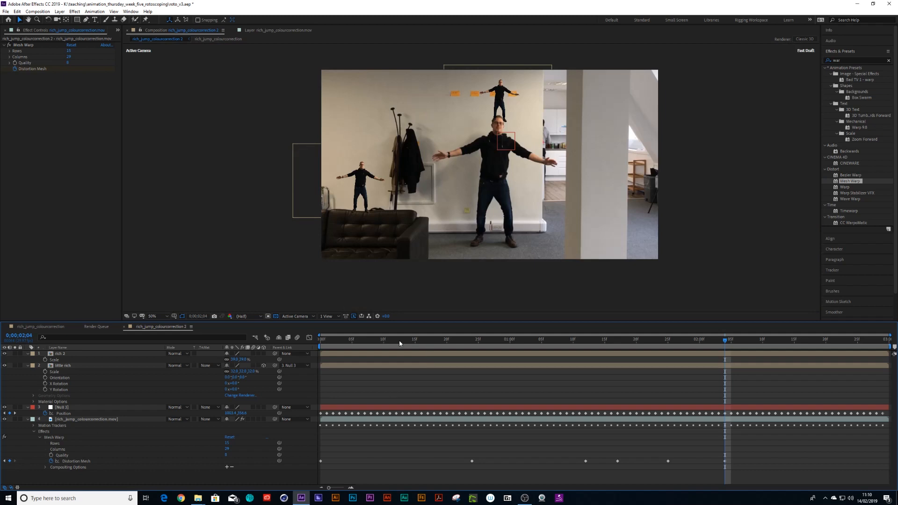
key(Home)
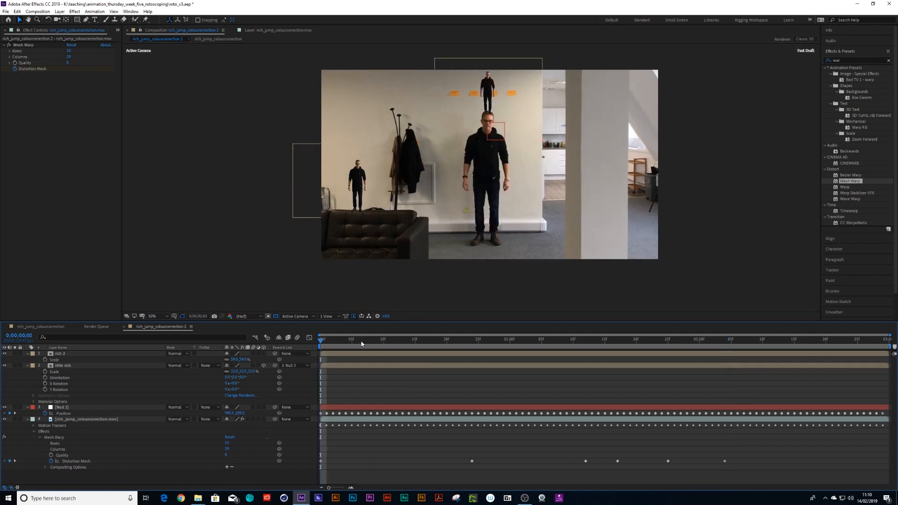
key(space)
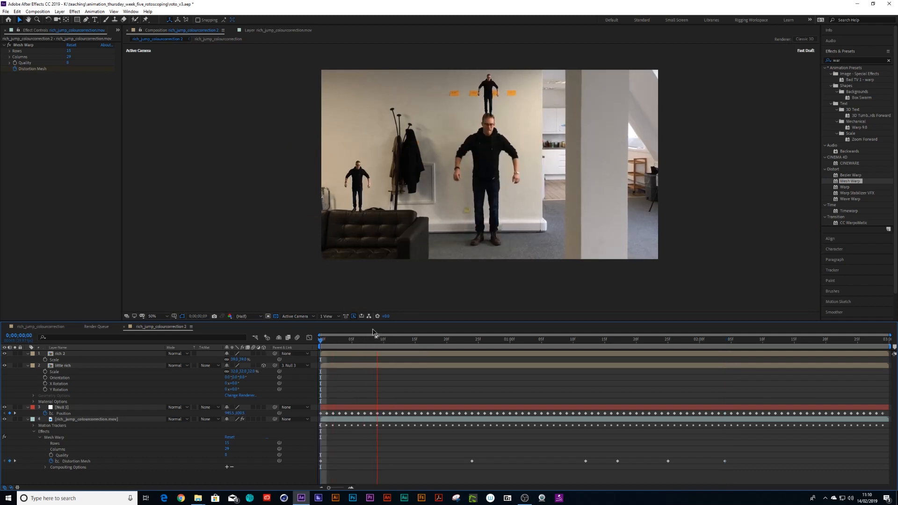